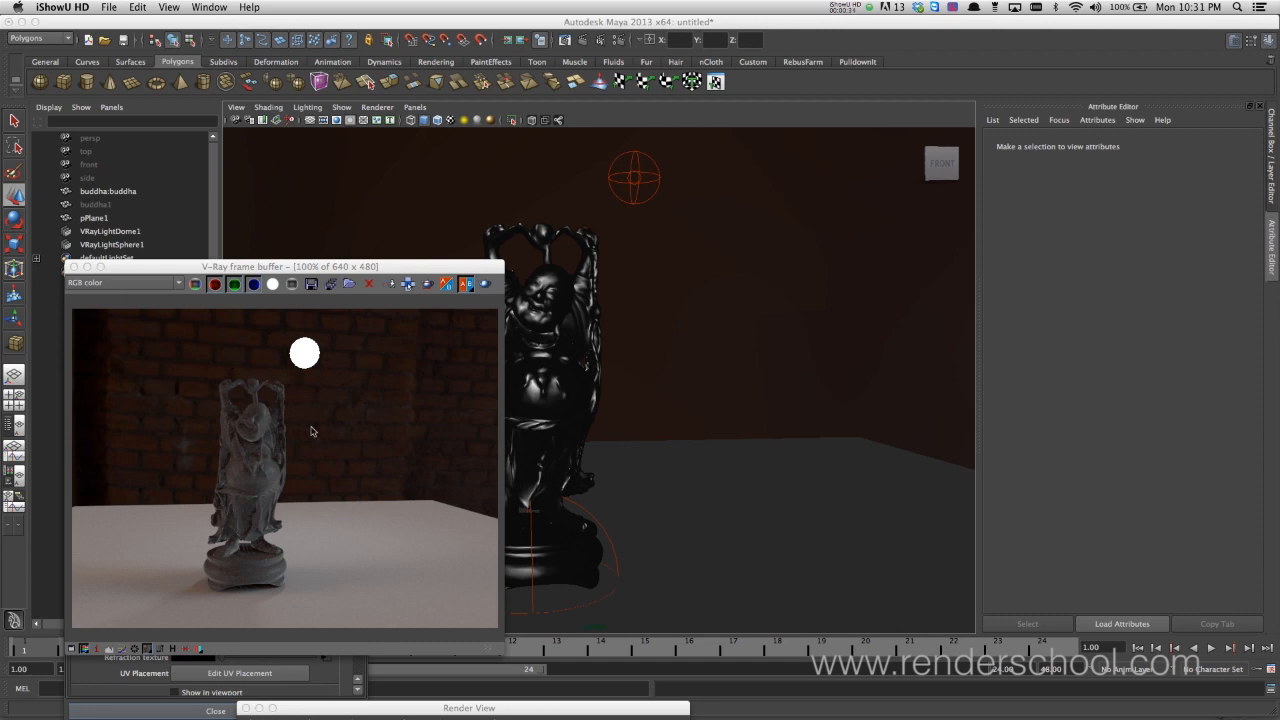
Show the render's Alpha channel in the V-Ray frame buffer, and return to RGB color
{"action": "left_click", "coordinate": [160, 283]}
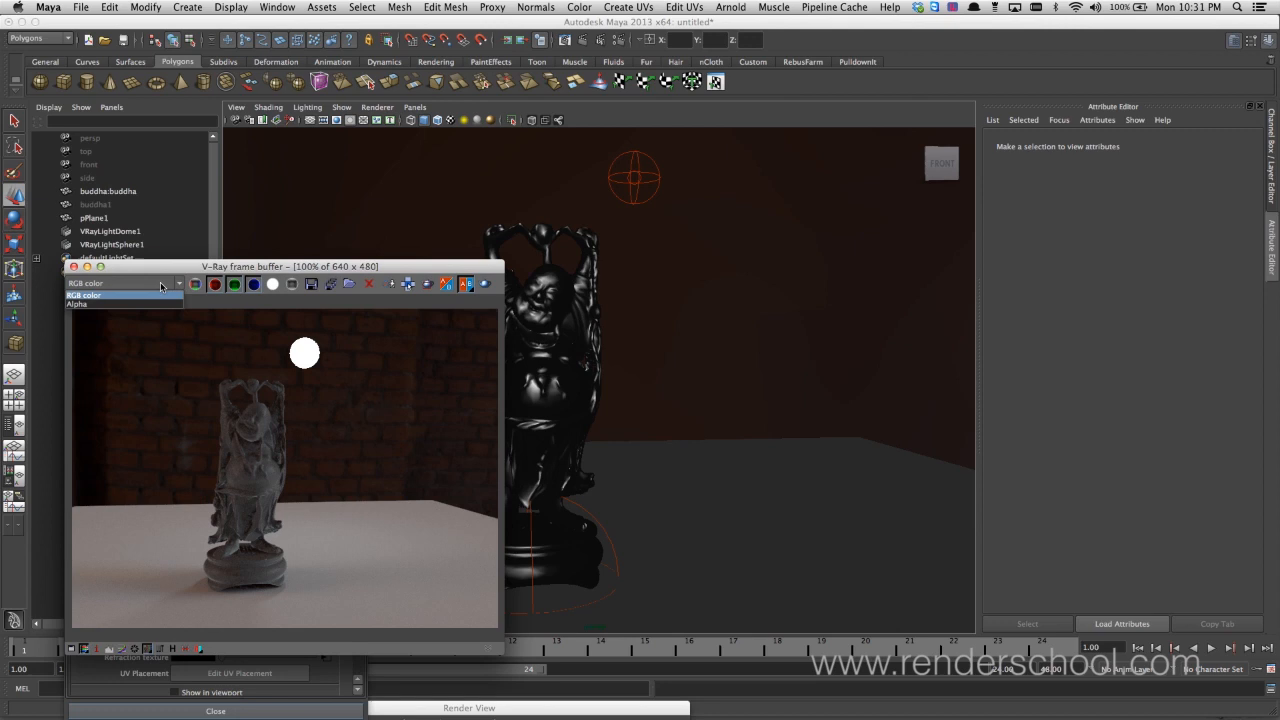
{"action": "left_click", "coordinate": [150, 303]}
{"action": "left_click", "coordinate": [146, 285]}
{"action": "left_click", "coordinate": [144, 295]}
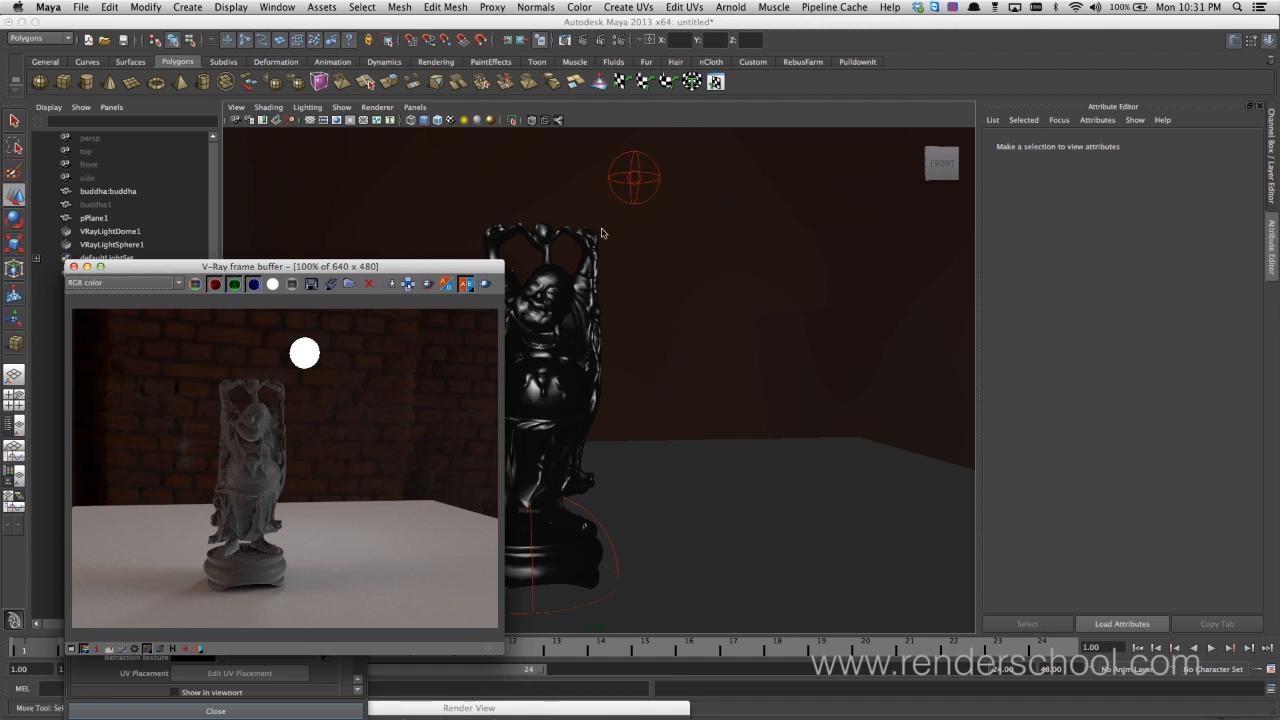
Select the buddha statue and review the basic and reflection parameters of its VRayMtl3 material
{"action": "left_click_drag", "start_coordinate": [361, 267], "coordinate": [957, 278]}
{"action": "left_click_drag", "start_coordinate": [574, 378], "coordinate": [566, 378], "text": "alt"}
{"action": "right_click_drag", "start_coordinate": [580, 353], "coordinate": [638, 346], "text": "alt"}
{"action": "left_click_drag", "start_coordinate": [590, 373], "coordinate": [591, 370], "text": "alt"}
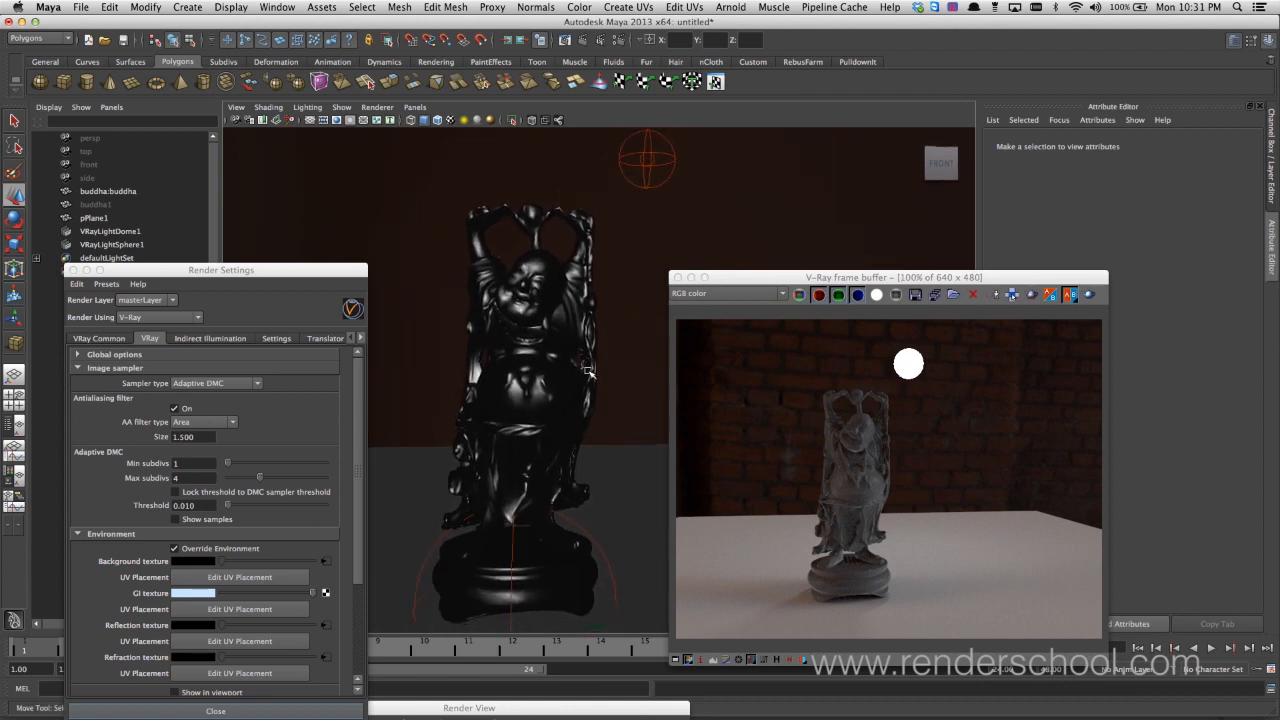
{"action": "left_click", "coordinate": [532, 386]}
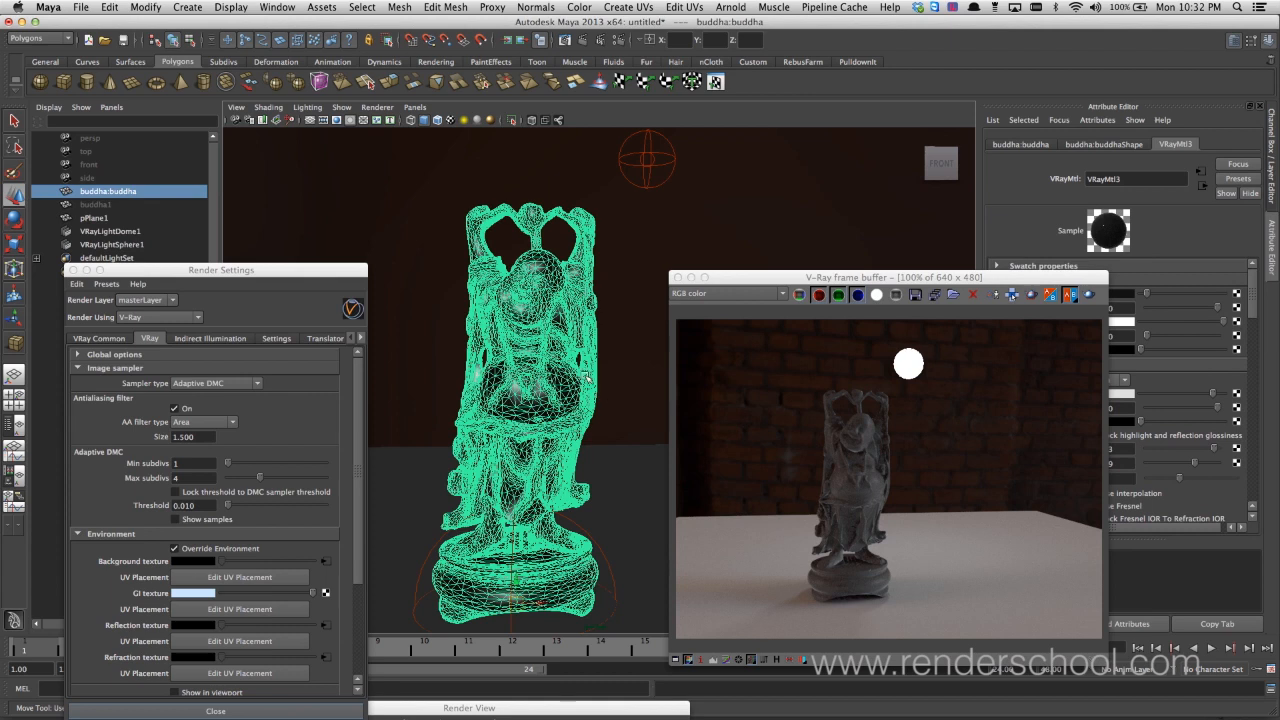
{"action": "left_click_drag", "start_coordinate": [993, 279], "coordinate": [839, 292]}
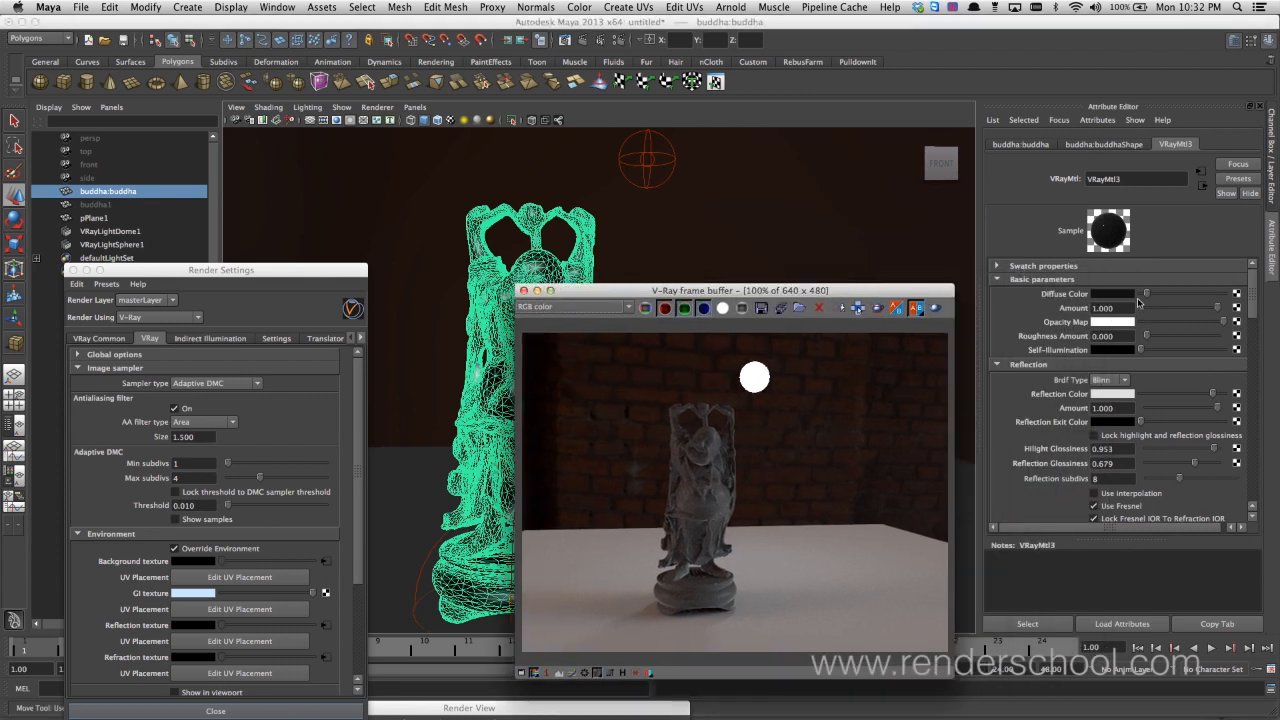
{"action": "scroll", "coordinate": [1251, 307], "scroll_direction": "down", "scroll_amount": 3}
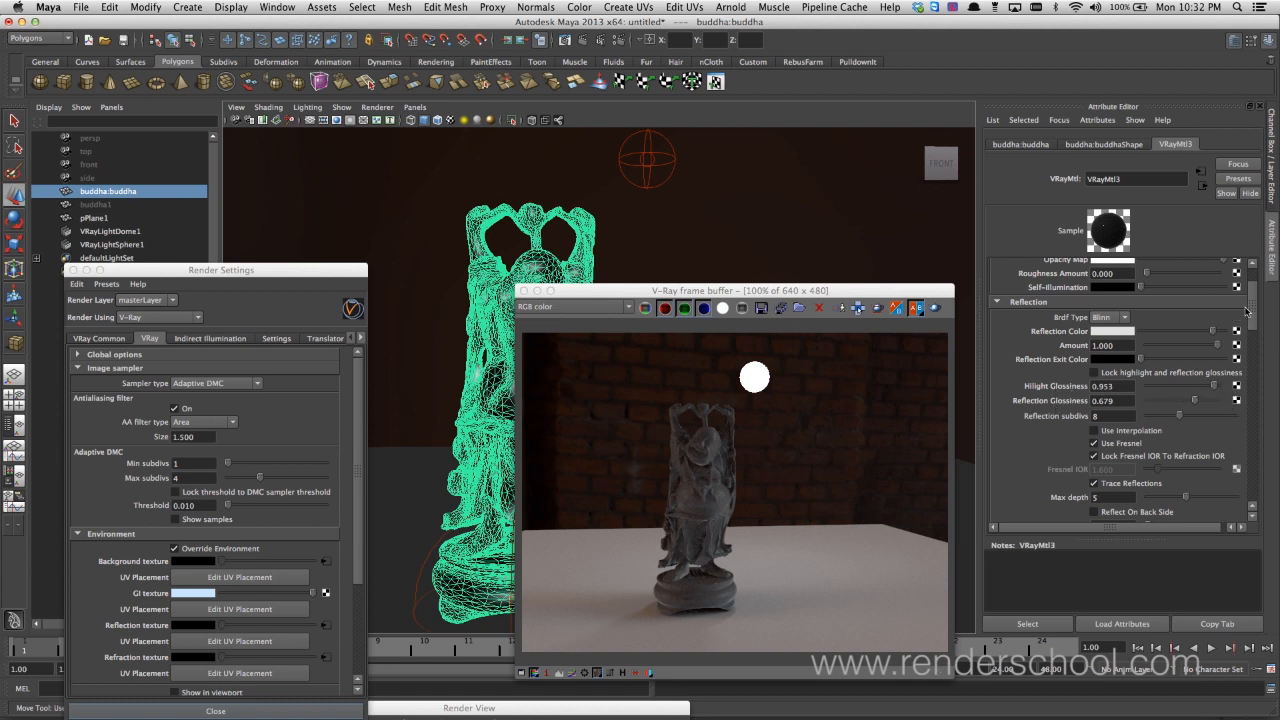
{"action": "scroll", "coordinate": [1246, 312], "scroll_direction": "down", "scroll_amount": 3}
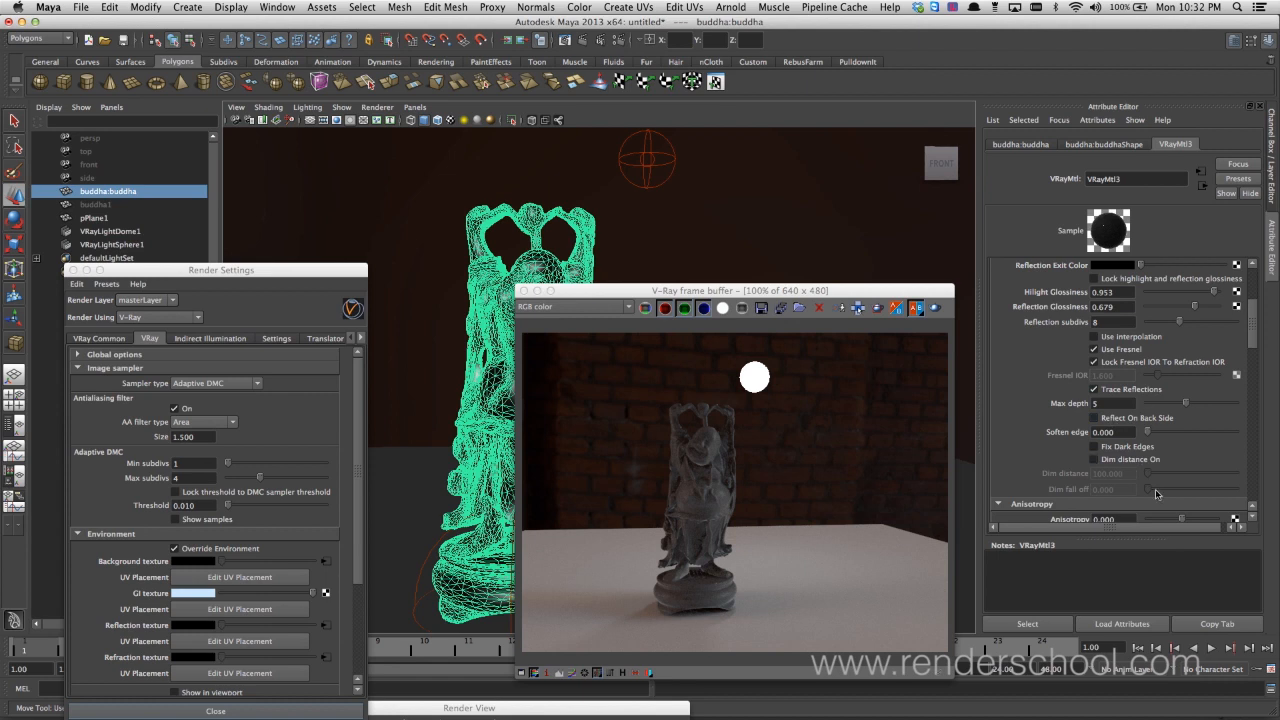
{"action": "scroll", "coordinate": [1246, 346], "scroll_direction": "up", "scroll_amount": 5}
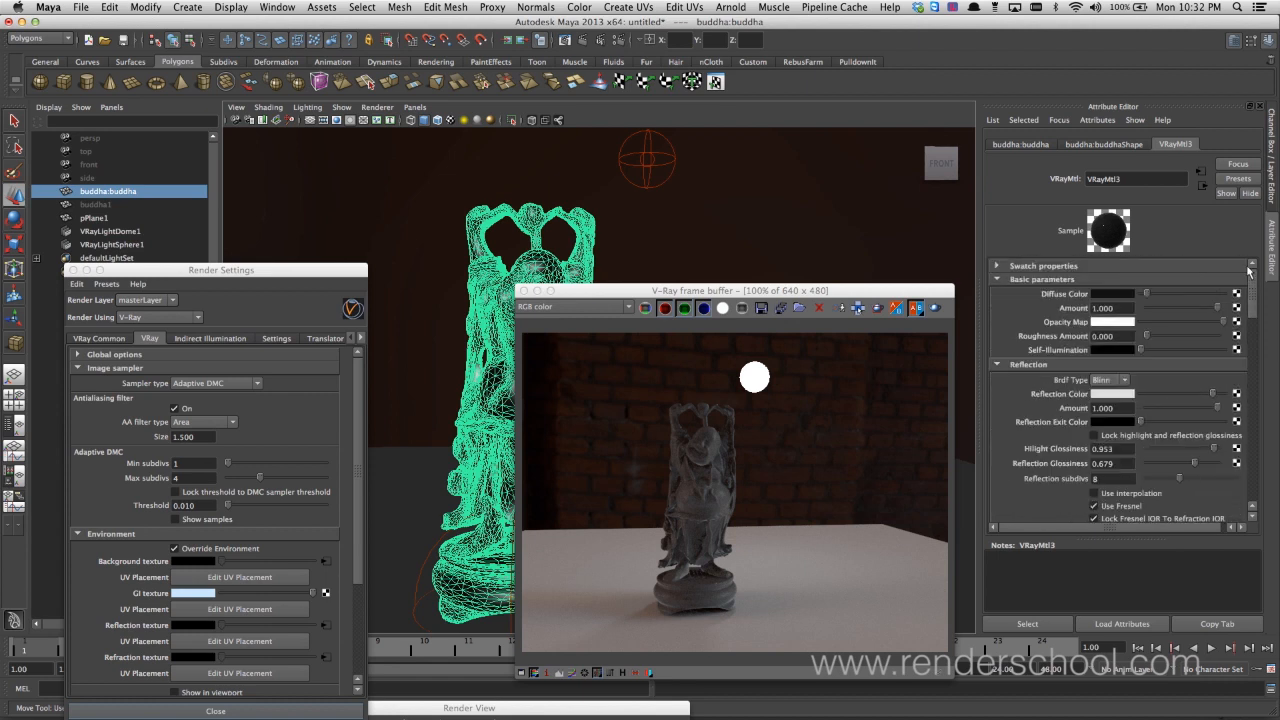
Collapse the Environment section and close the Render Settings window
{"action": "left_click_drag", "start_coordinate": [630, 290], "coordinate": [790, 337]}
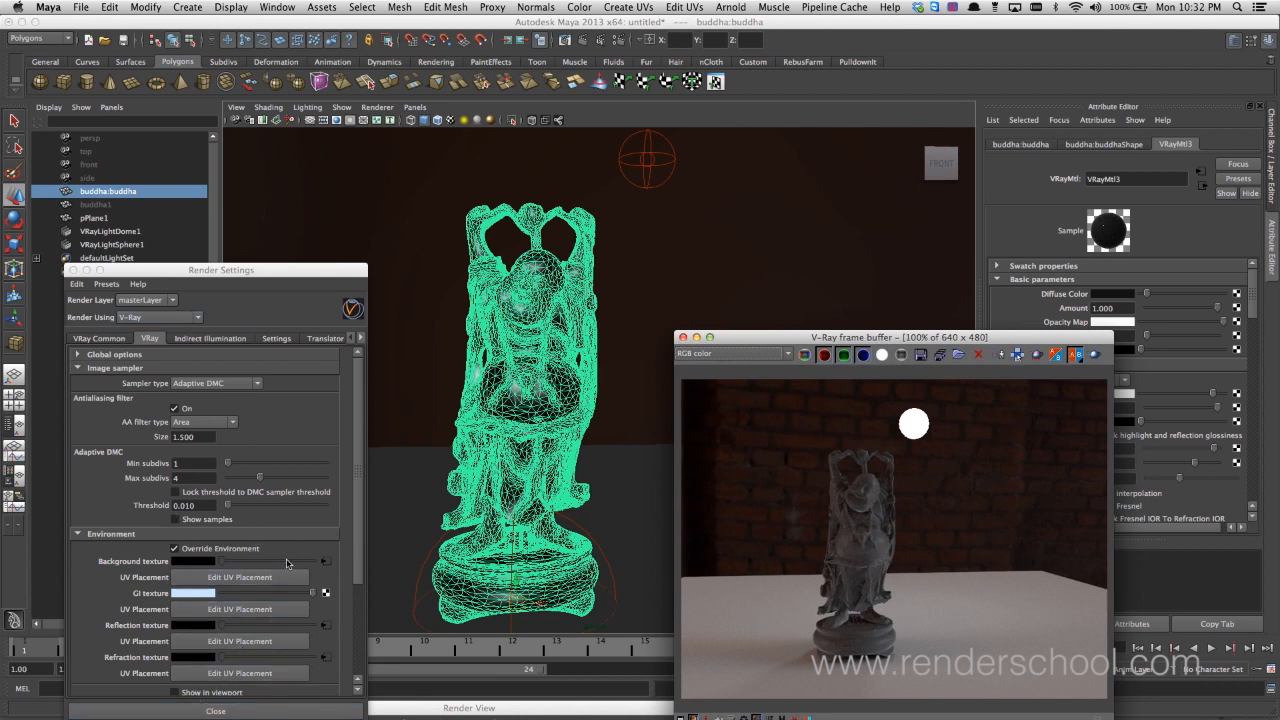
{"action": "left_click", "coordinate": [103, 535]}
{"action": "left_click", "coordinate": [103, 535]}
{"action": "left_click", "coordinate": [74, 271]}
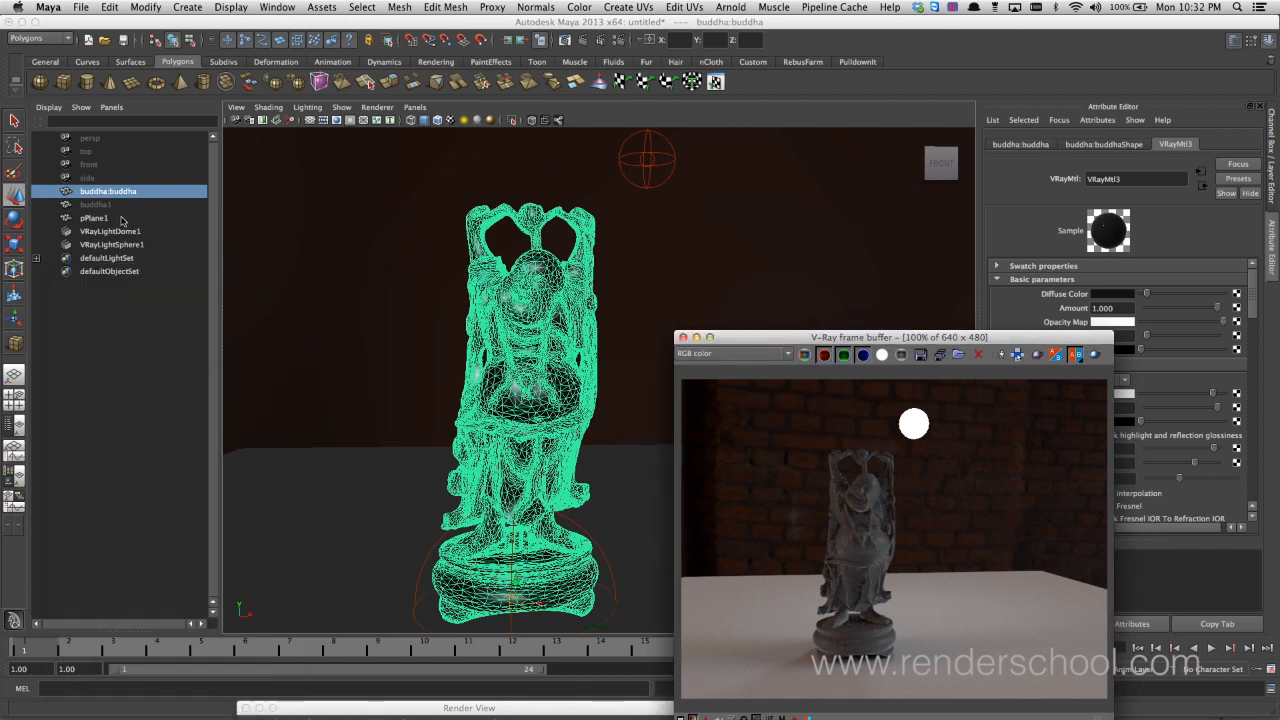
Select VRayLightDome1 and review its basic, sampling and texture parameters
{"action": "left_click", "coordinate": [126, 234]}
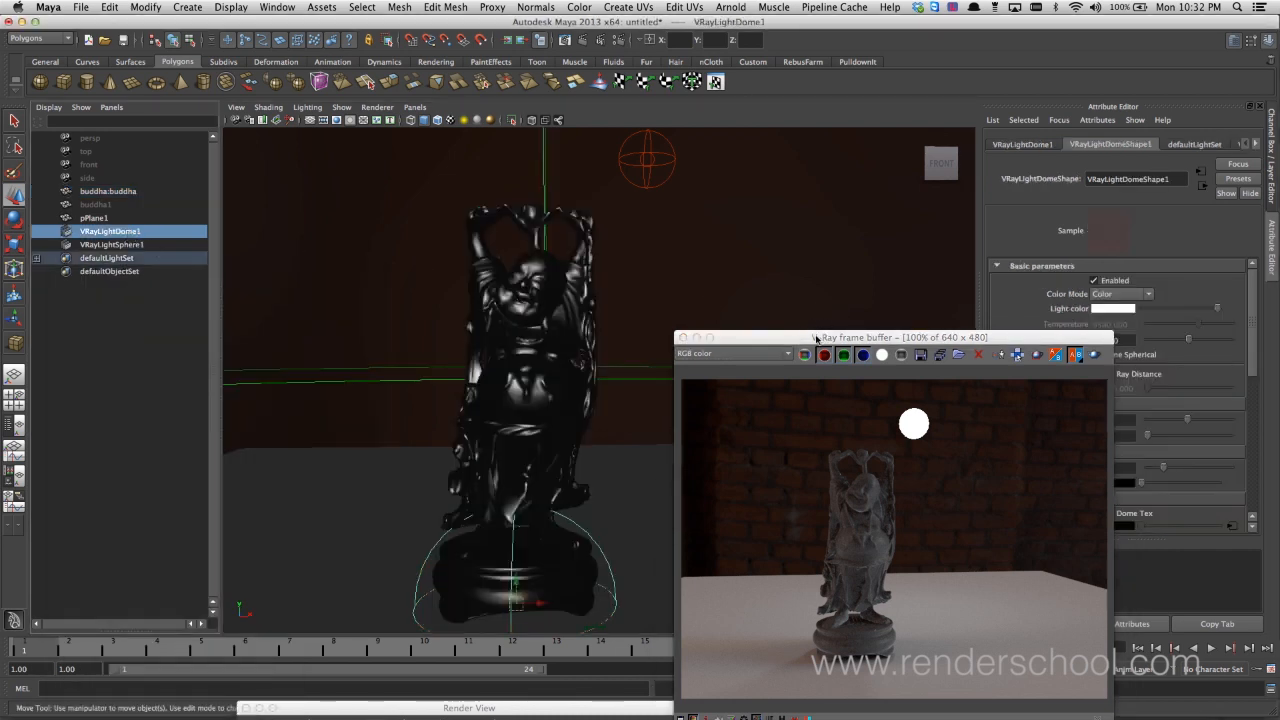
{"action": "left_click_drag", "start_coordinate": [820, 338], "coordinate": [590, 378]}
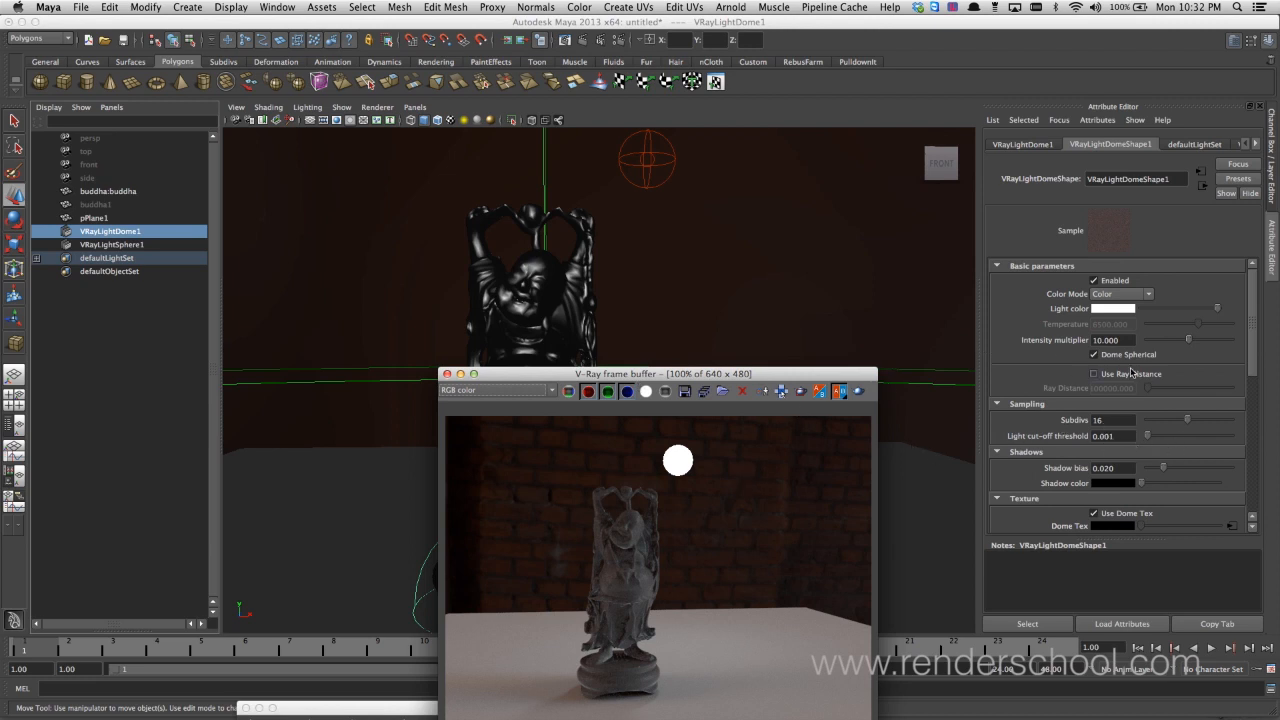
{"action": "left_click_drag", "start_coordinate": [630, 377], "coordinate": [805, 244]}
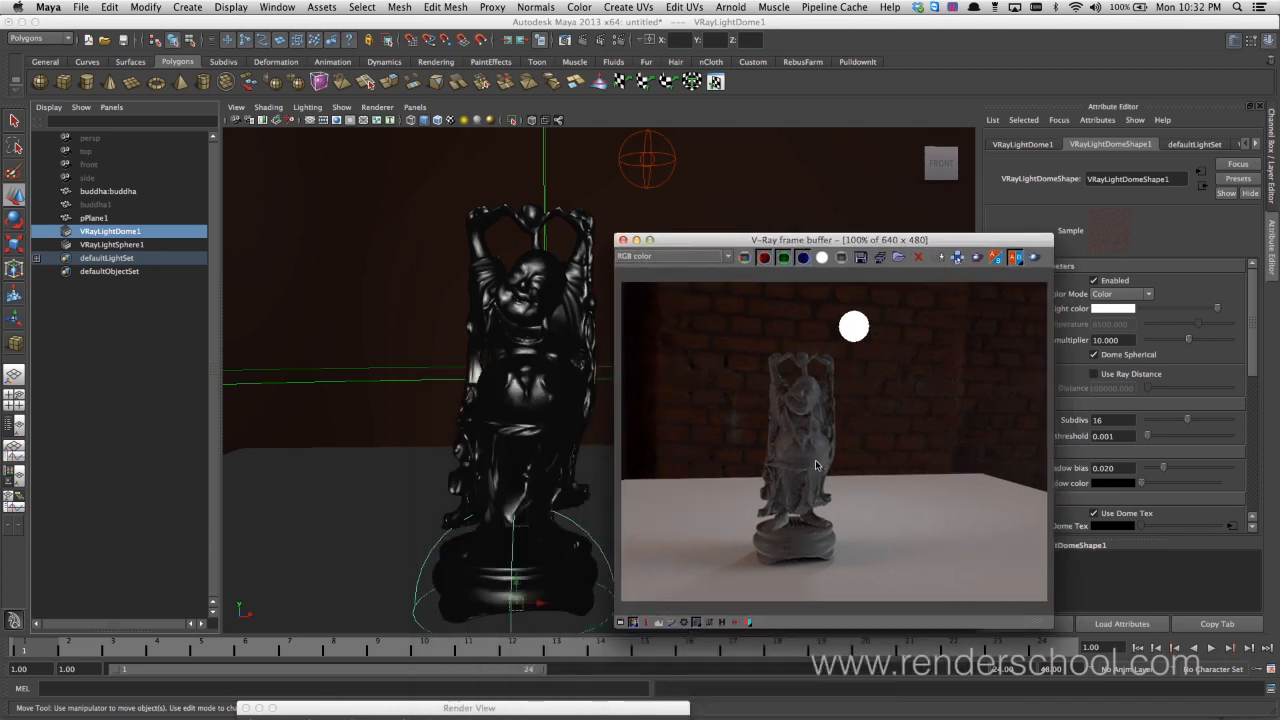
Render the statue from its left side to check the dome light's background
{"action": "left_click_drag", "start_coordinate": [400, 434], "coordinate": [513, 422], "text": "alt"}
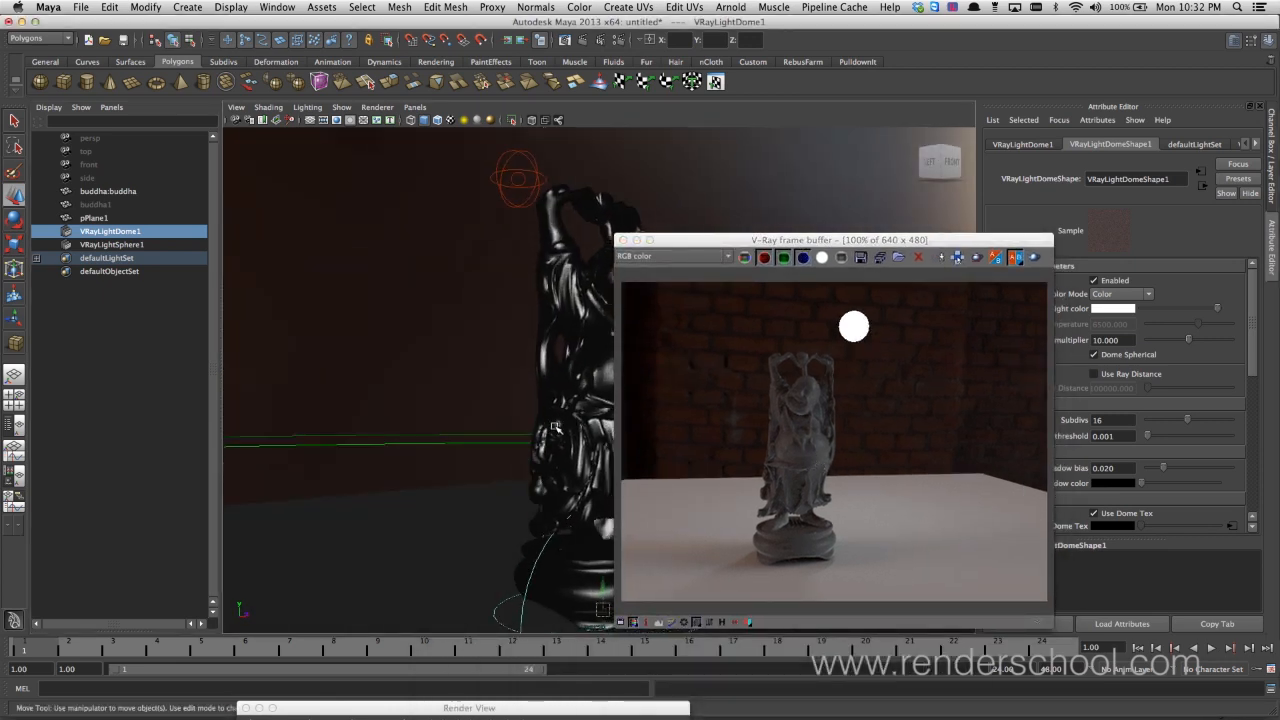
{"action": "middle_click_drag", "start_coordinate": [513, 422], "coordinate": [384, 400], "text": "alt"}
{"action": "left_click_drag", "start_coordinate": [383, 400], "coordinate": [457, 400], "text": "alt"}
{"action": "middle_click_drag", "start_coordinate": [457, 400], "coordinate": [440, 431], "text": "alt"}
{"action": "left_click_drag", "start_coordinate": [440, 431], "coordinate": [447, 427], "text": "alt"}
{"action": "middle_click_drag", "start_coordinate": [447, 427], "coordinate": [410, 424], "text": "alt"}
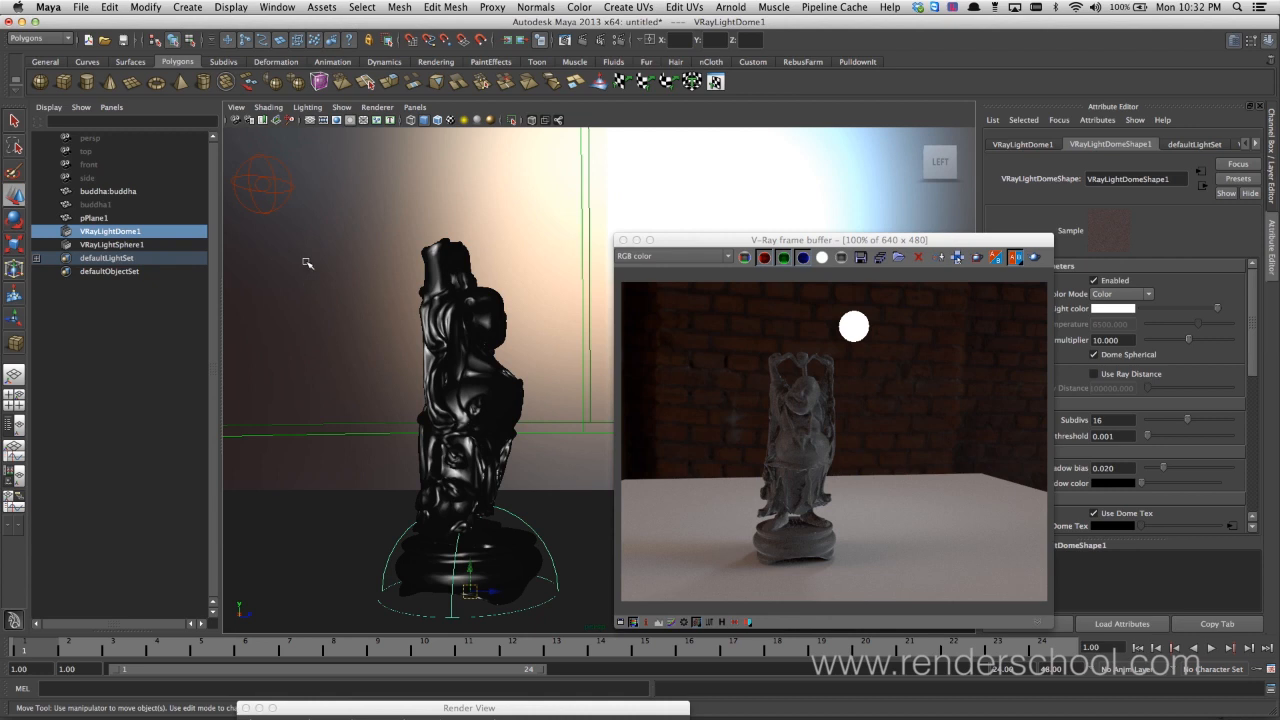
{"action": "left_click", "coordinate": [1034, 259]}
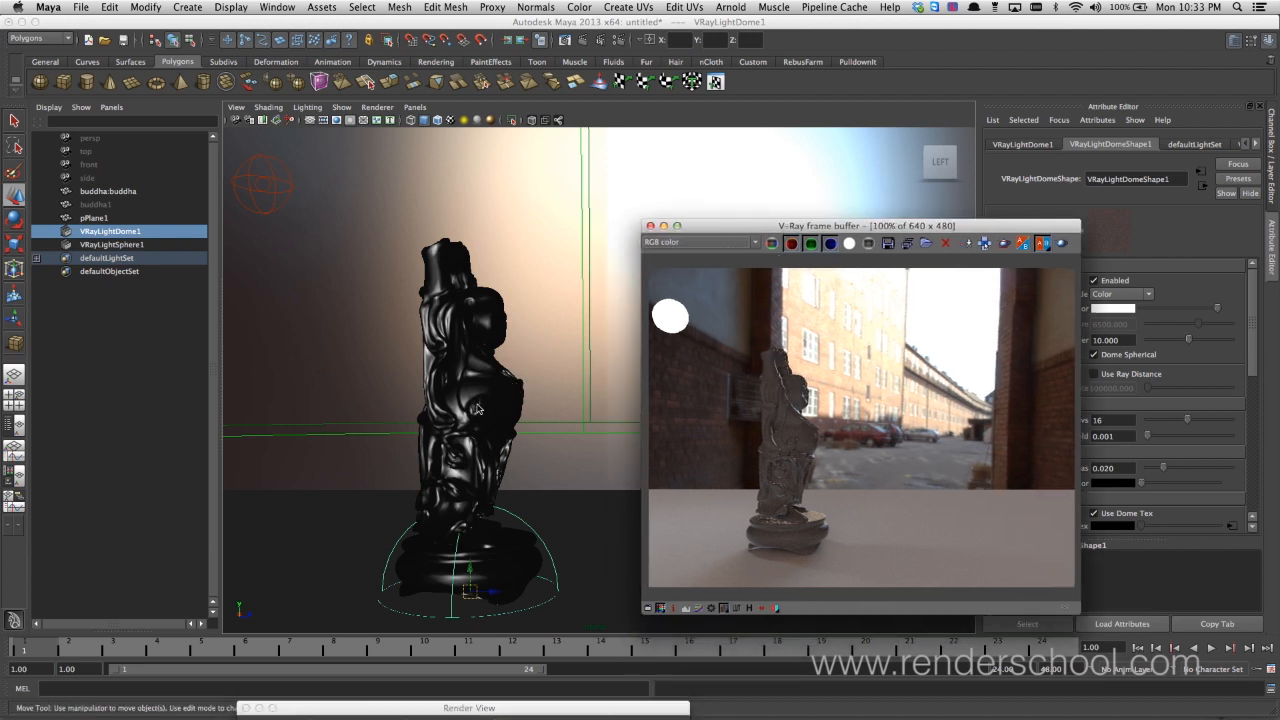
Return to a front view of the statue and render it again in the V-Ray frame buffer
{"action": "left_click_drag", "start_coordinate": [467, 433], "coordinate": [541, 440], "text": "alt"}
{"action": "right_click_drag", "start_coordinate": [541, 440], "coordinate": [634, 471], "text": "alt"}
{"action": "left_click_drag", "start_coordinate": [634, 471], "coordinate": [530, 427], "text": "alt"}
{"action": "middle_click_drag", "start_coordinate": [530, 427], "coordinate": [538, 369], "text": "alt"}
{"action": "right_click_drag", "start_coordinate": [538, 369], "coordinate": [586, 374], "text": "alt"}
{"action": "middle_click_drag", "start_coordinate": [586, 374], "coordinate": [601, 365], "text": "alt"}
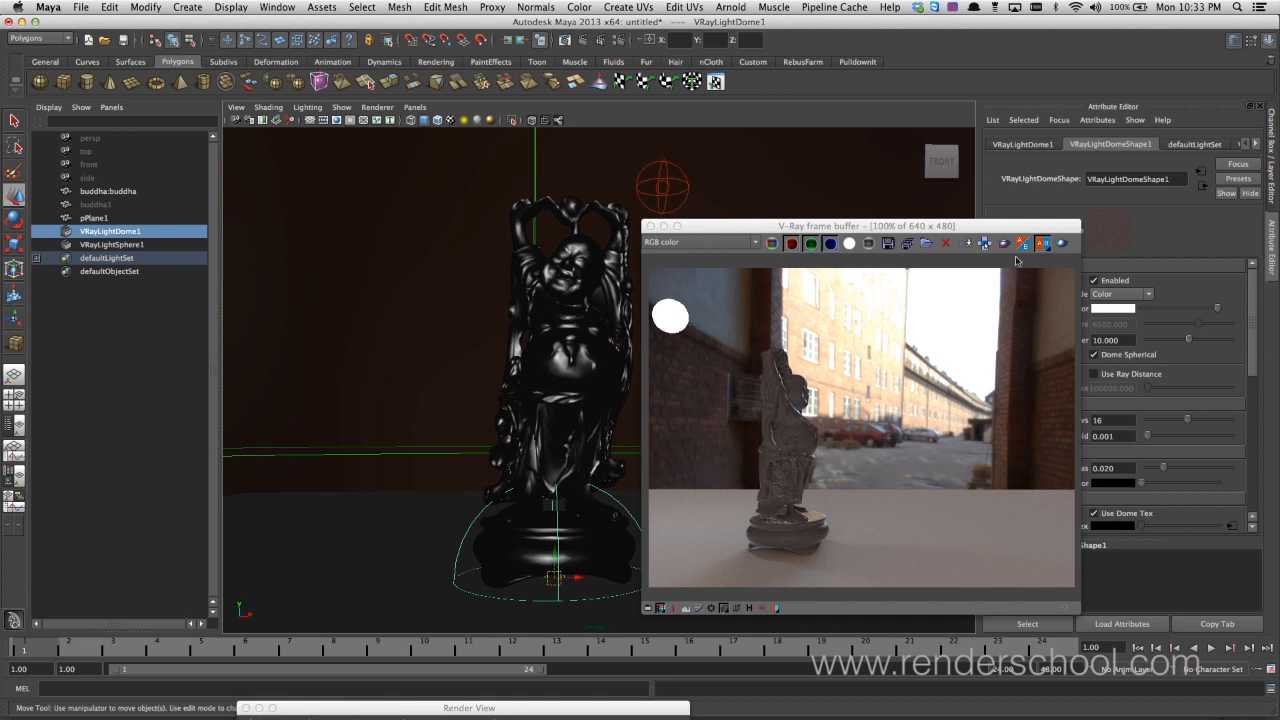
{"action": "left_click", "coordinate": [1063, 243]}
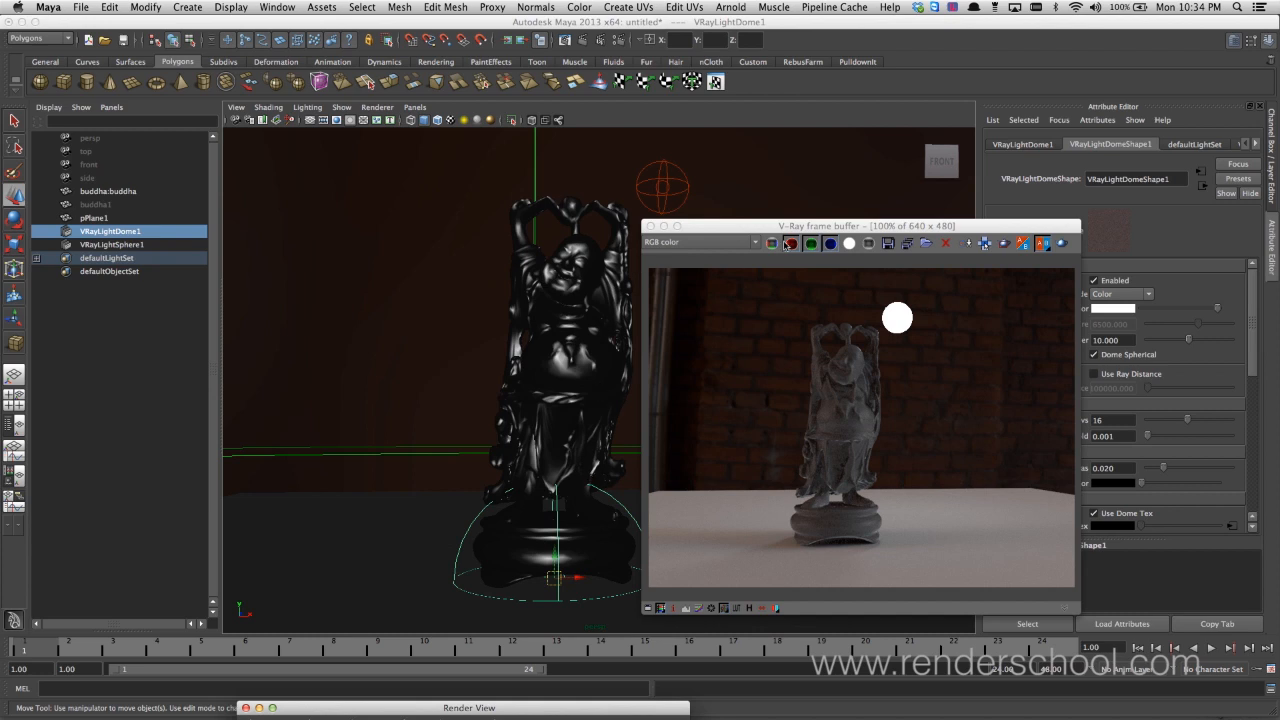
Open the V-Ray render settings at Render Elements and arrange the windows so the statue stays visible
{"action": "left_click_drag", "start_coordinate": [796, 230], "coordinate": [912, 226]}
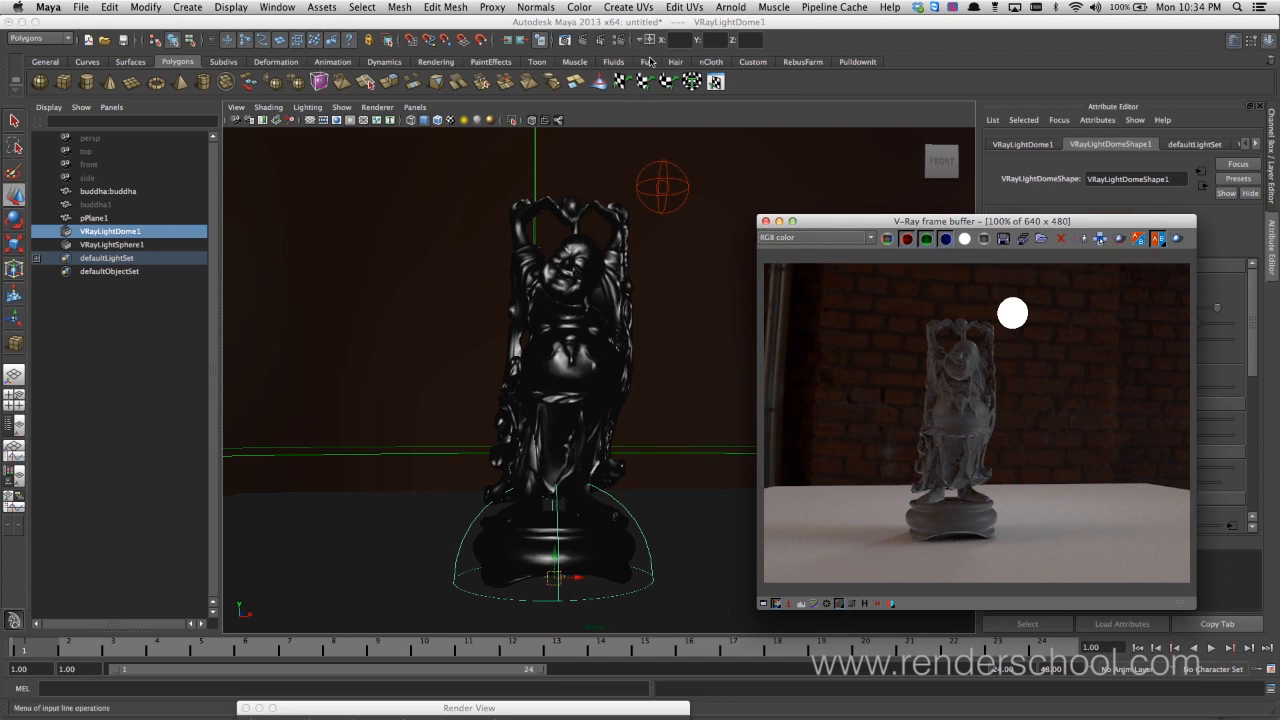
{"action": "left_click_drag", "start_coordinate": [256, 264], "coordinate": [246, 217]}
{"action": "left_click", "coordinate": [348, 286]}
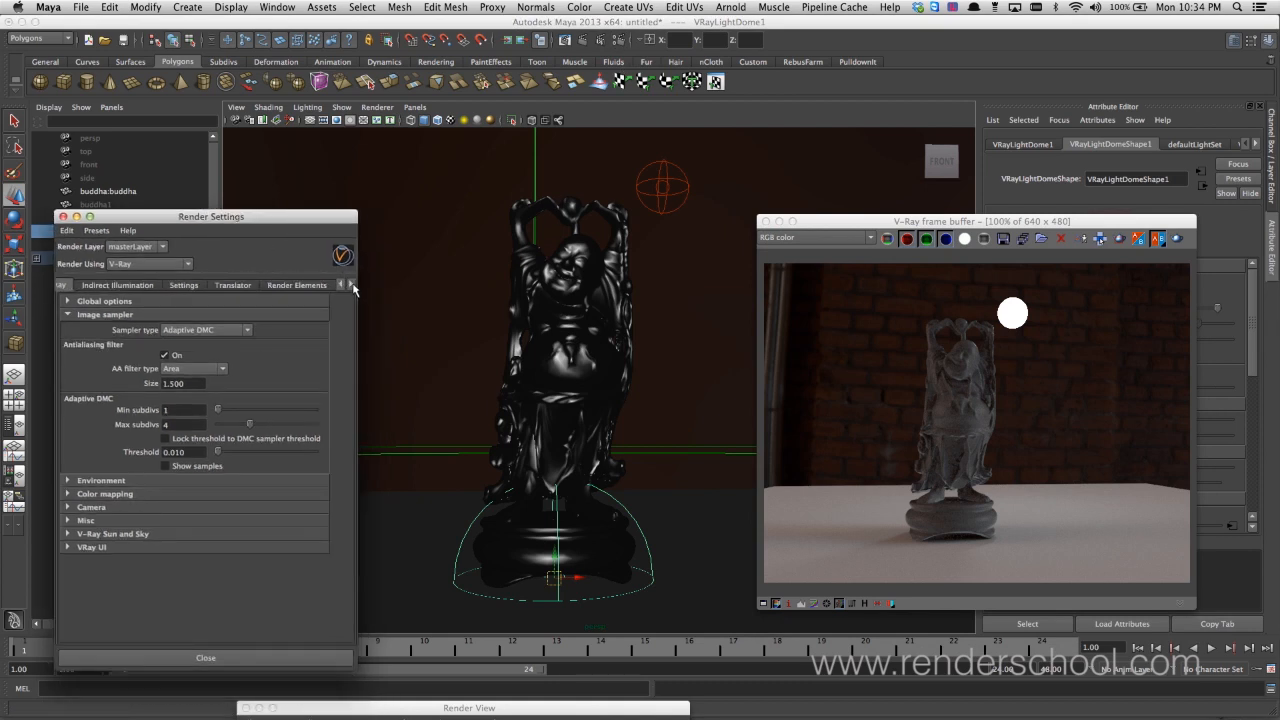
{"action": "left_click", "coordinate": [295, 287]}
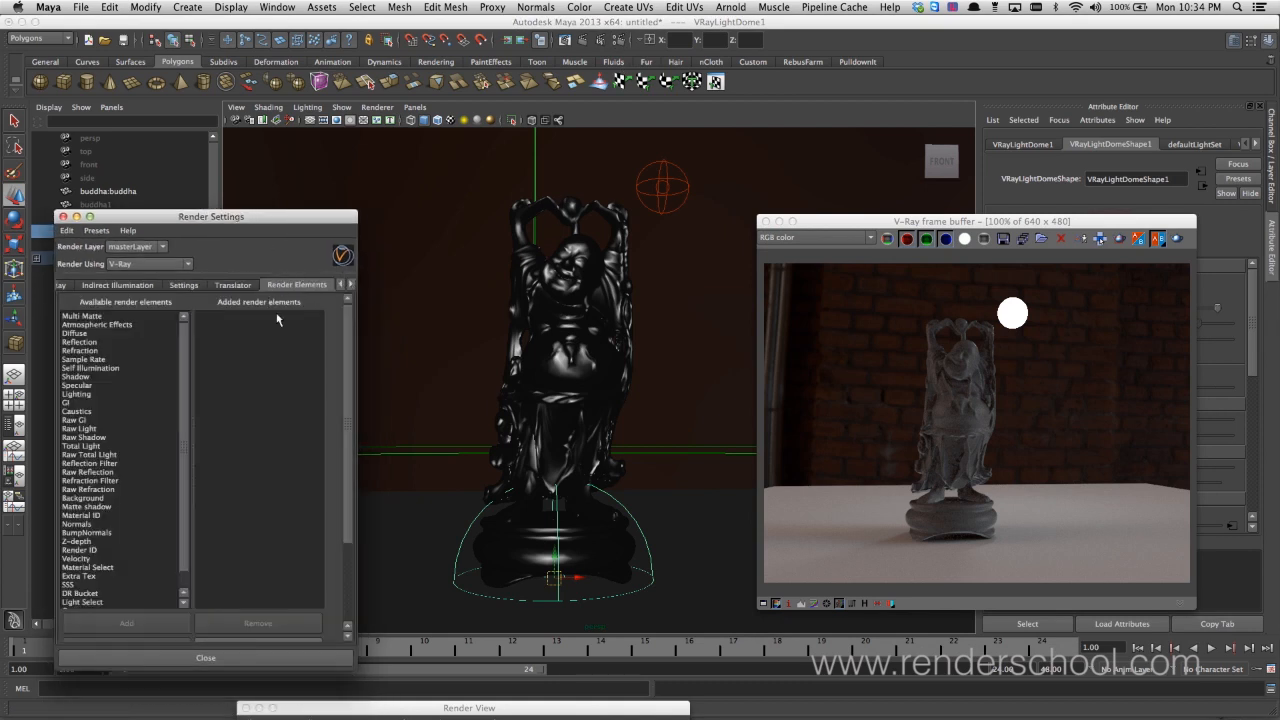
{"action": "left_click_drag", "start_coordinate": [248, 216], "coordinate": [262, 152]}
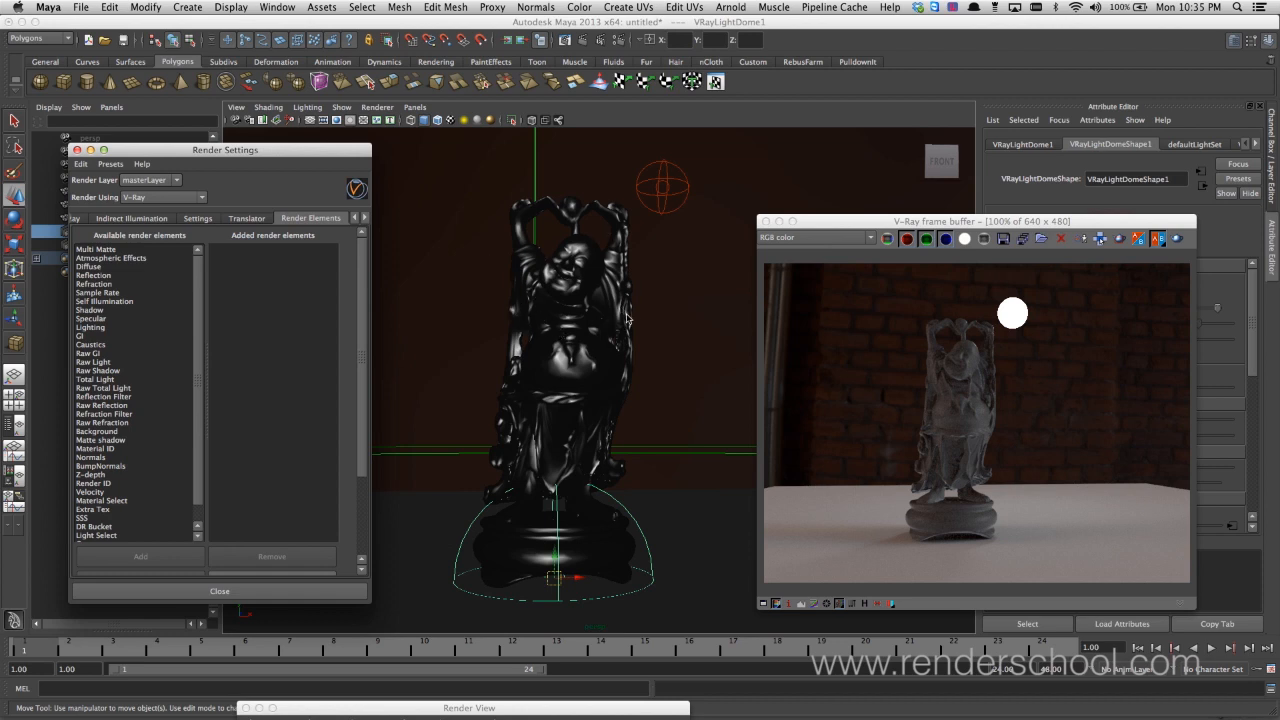
Enable Visible In Reflections and Visible In Refractions in the buddha mesh's Render Stats, and deselect the statue
{"action": "left_click", "coordinate": [568, 258]}
{"action": "left_click_drag", "start_coordinate": [875, 221], "coordinate": [496, 285]}
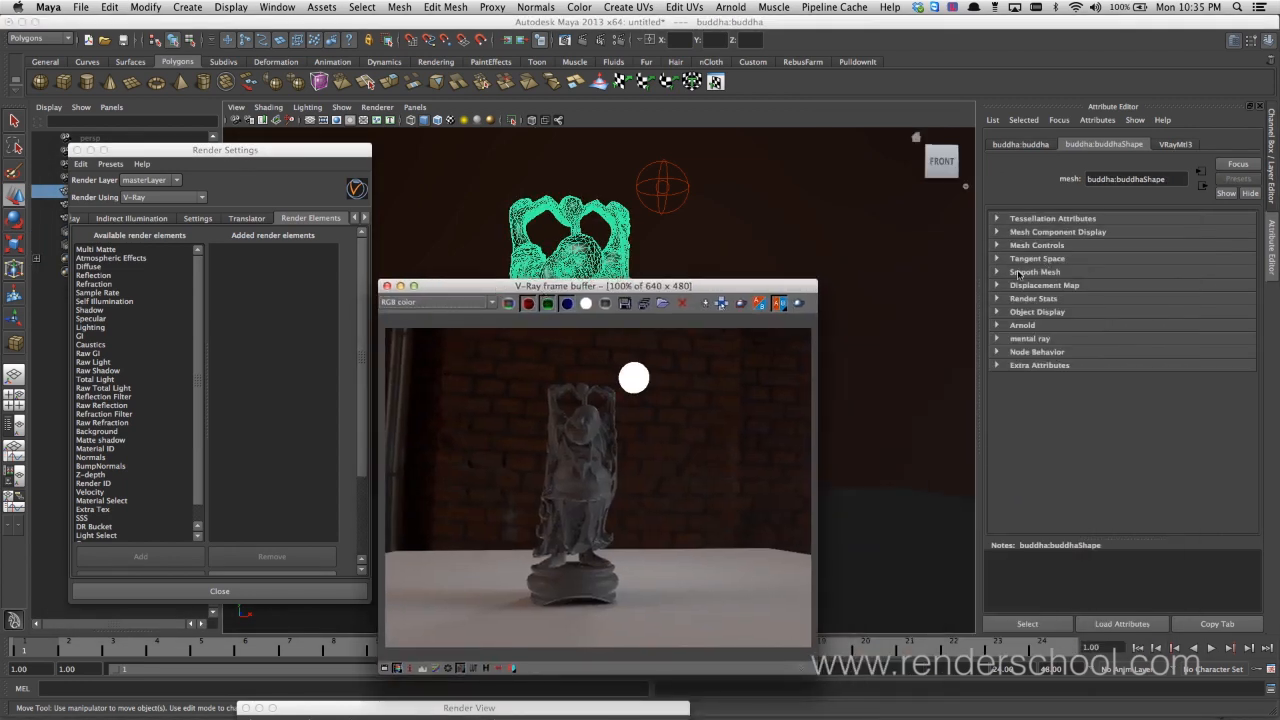
{"action": "left_click", "coordinate": [1050, 299]}
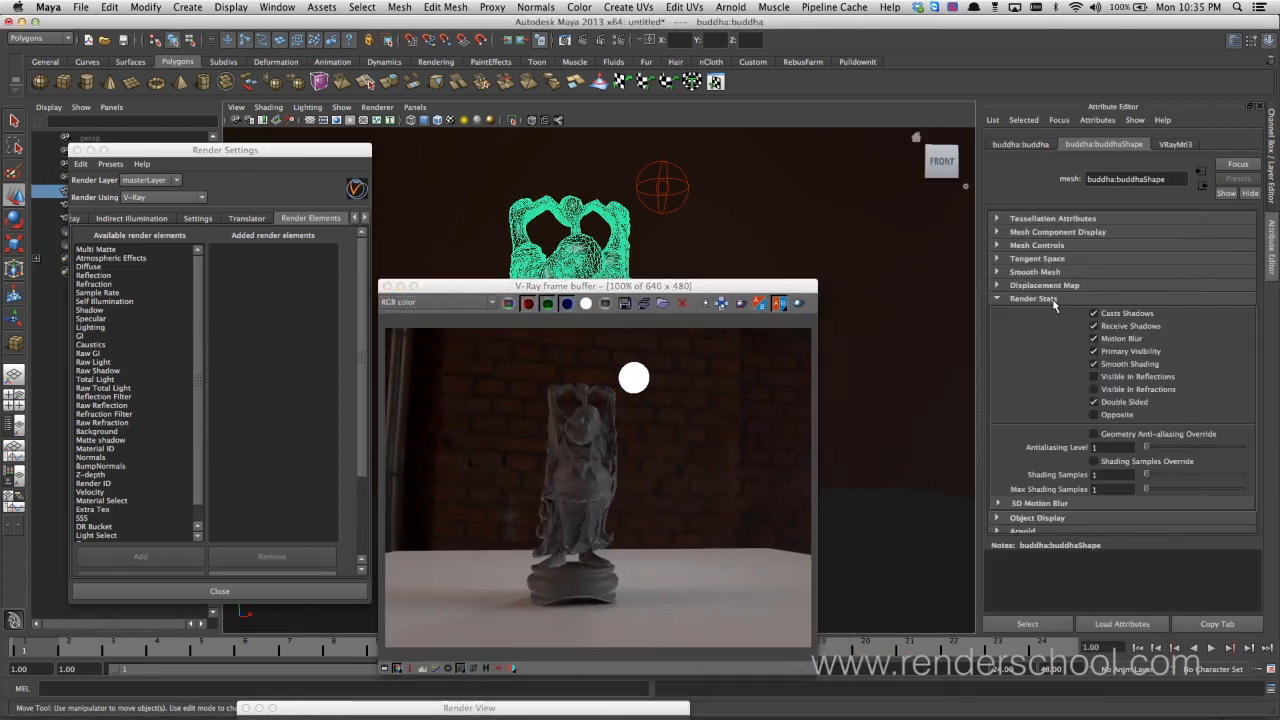
{"action": "left_click", "coordinate": [1117, 389]}
{"action": "left_click", "coordinate": [1117, 377]}
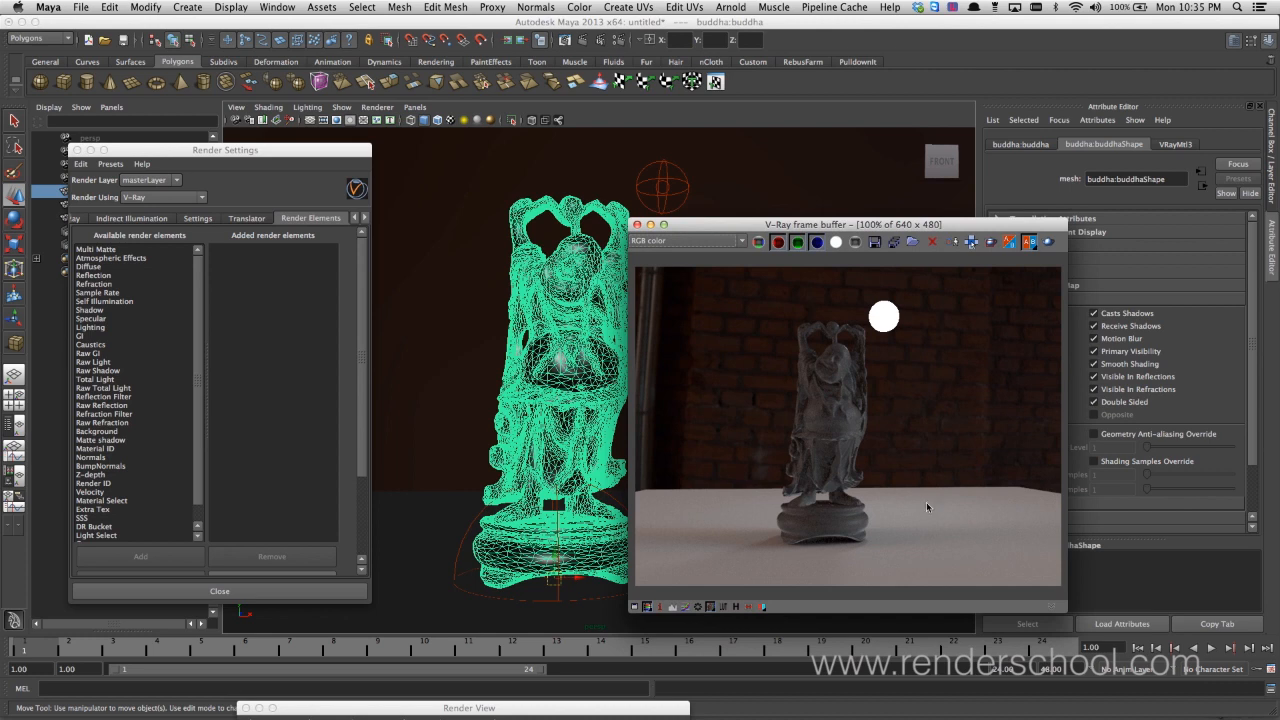
{"action": "left_click", "coordinate": [478, 236]}
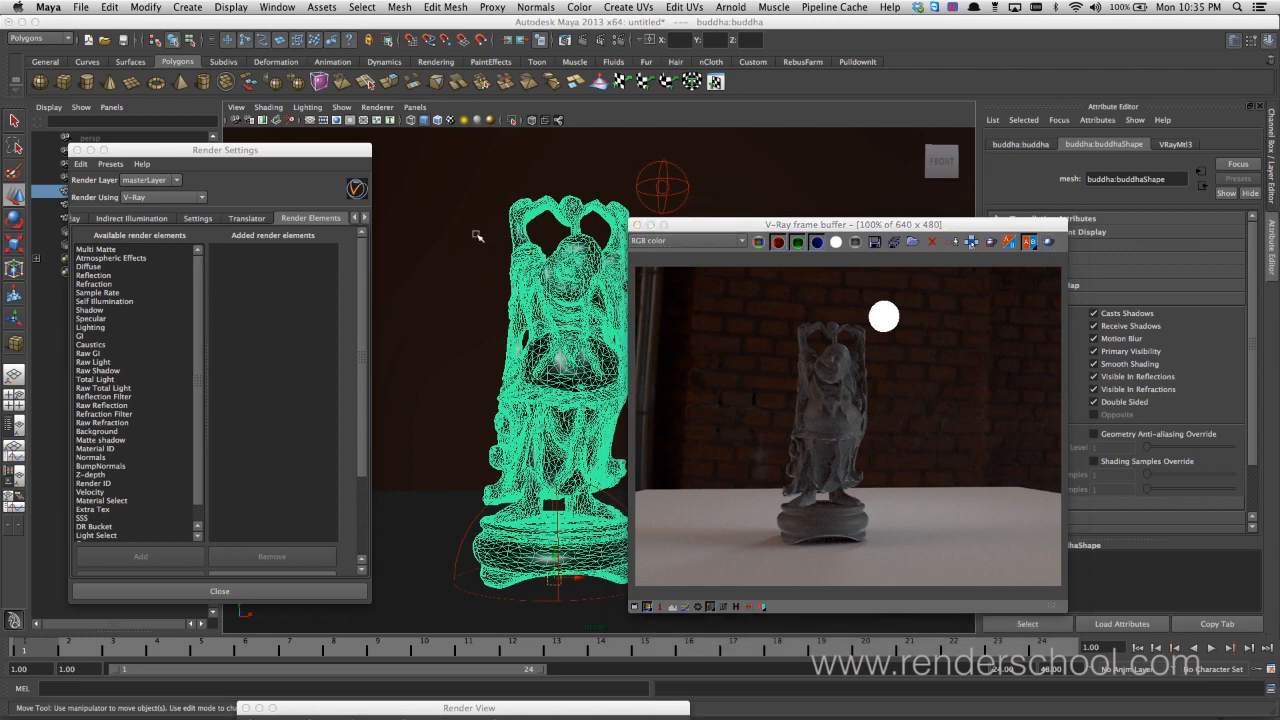
{"action": "left_click", "coordinate": [478, 236]}
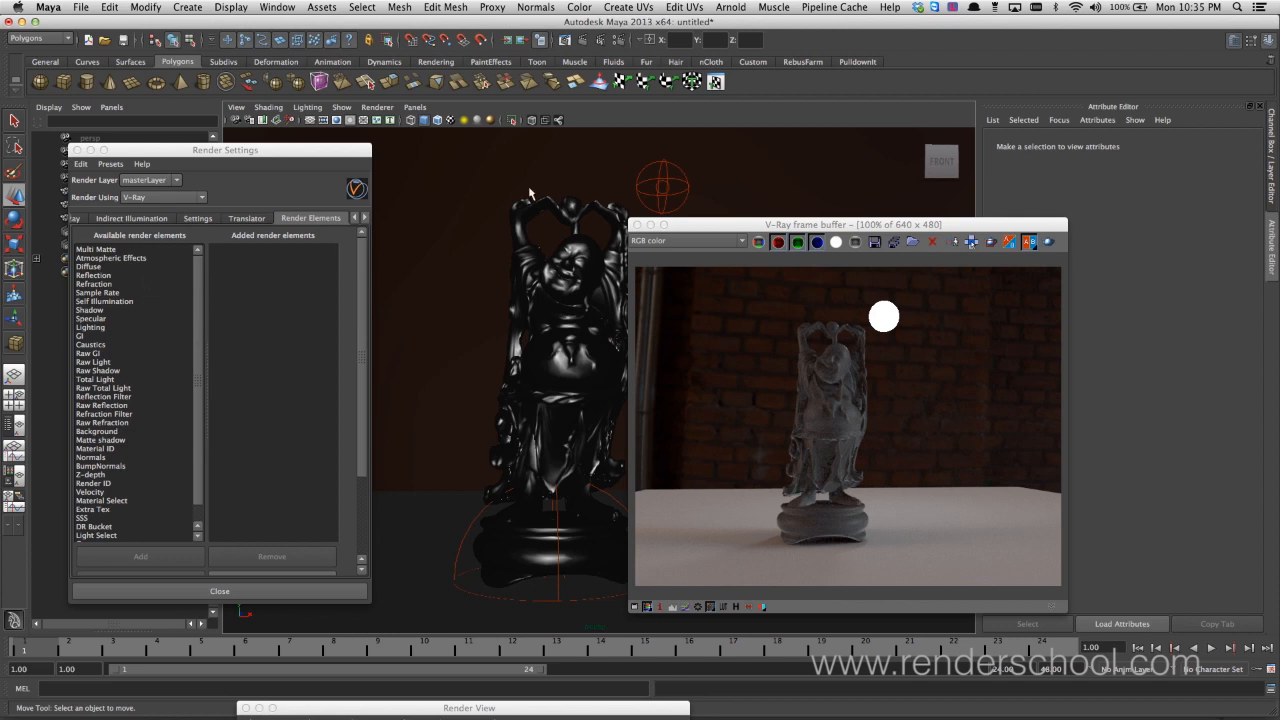
Add the Reflection, Refraction, Self Illumination, Specular, Lighting, GI, Shadow and Diffuse render elements
{"action": "double_click", "coordinate": [106, 275]}
{"action": "double_click", "coordinate": [106, 284]}
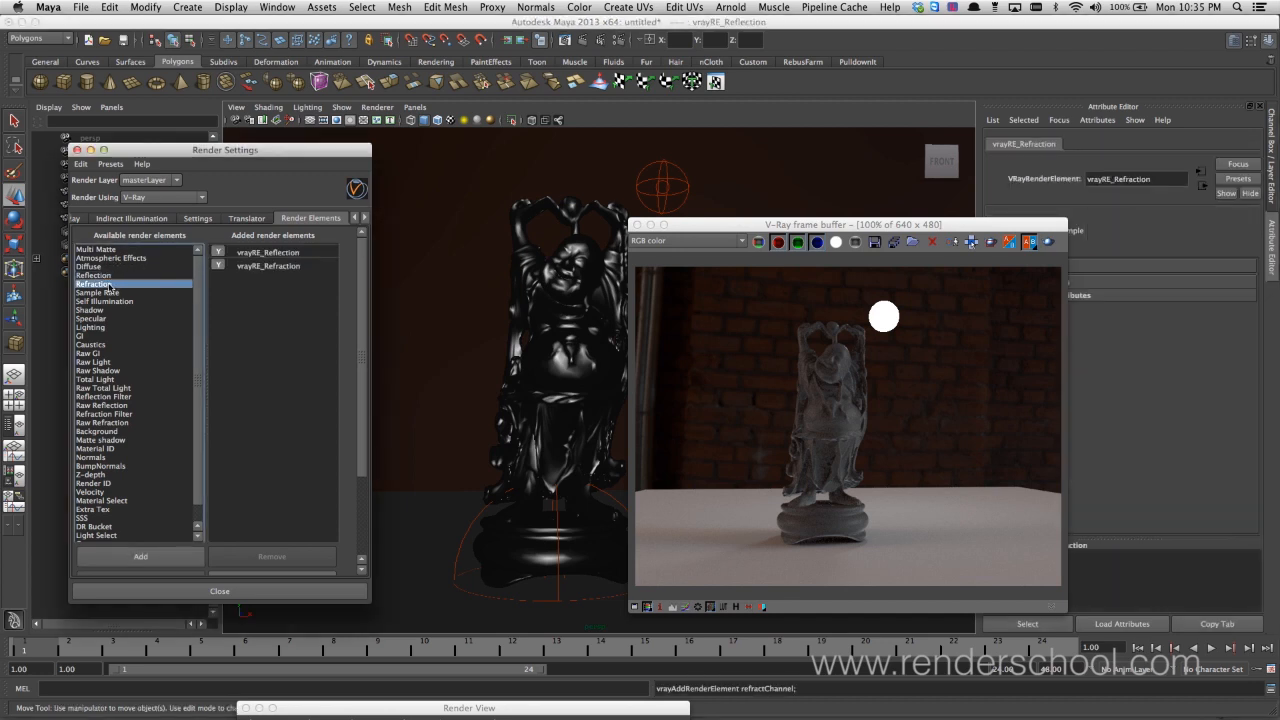
{"action": "double_click", "coordinate": [122, 302]}
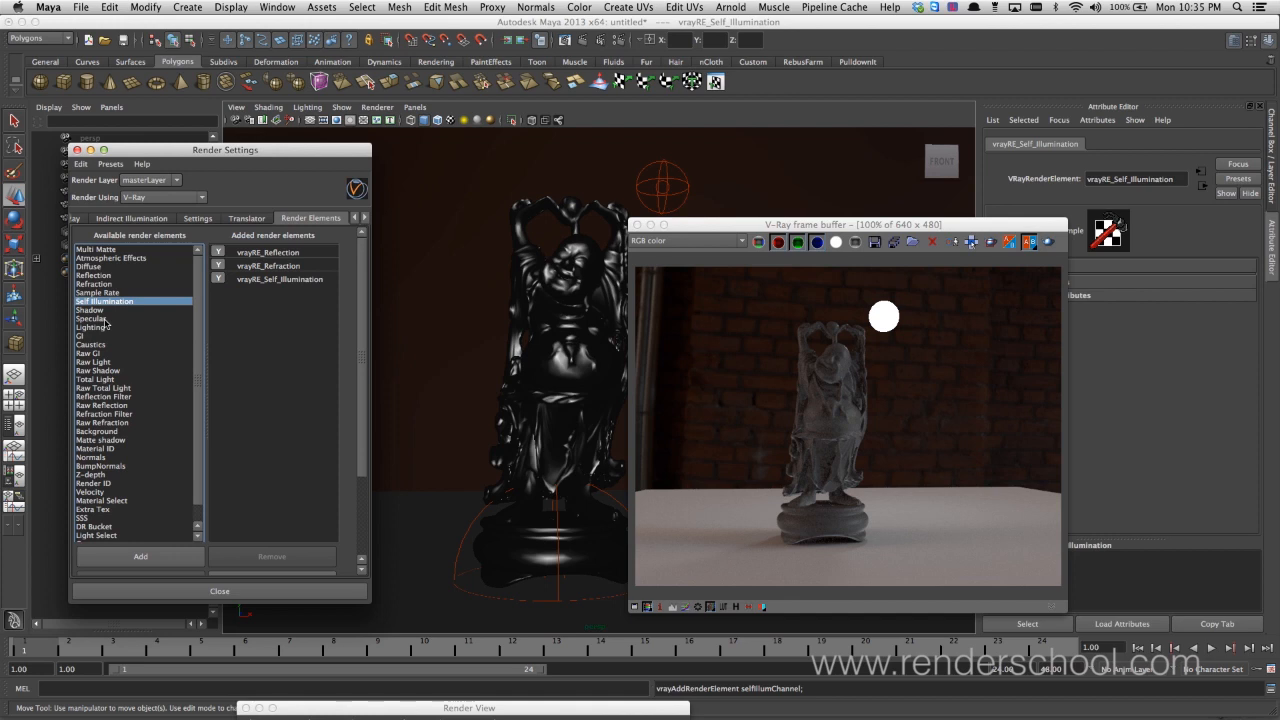
{"action": "double_click", "coordinate": [92, 318]}
{"action": "double_click", "coordinate": [105, 328]}
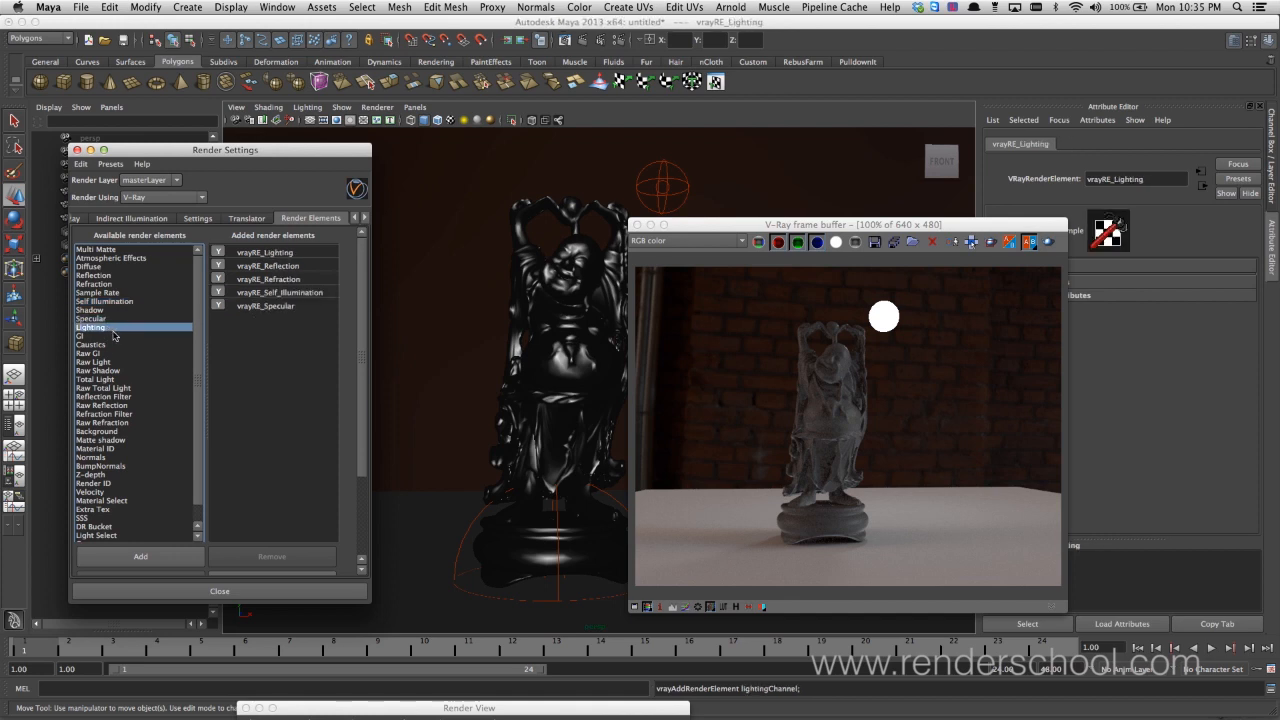
{"action": "double_click", "coordinate": [106, 336]}
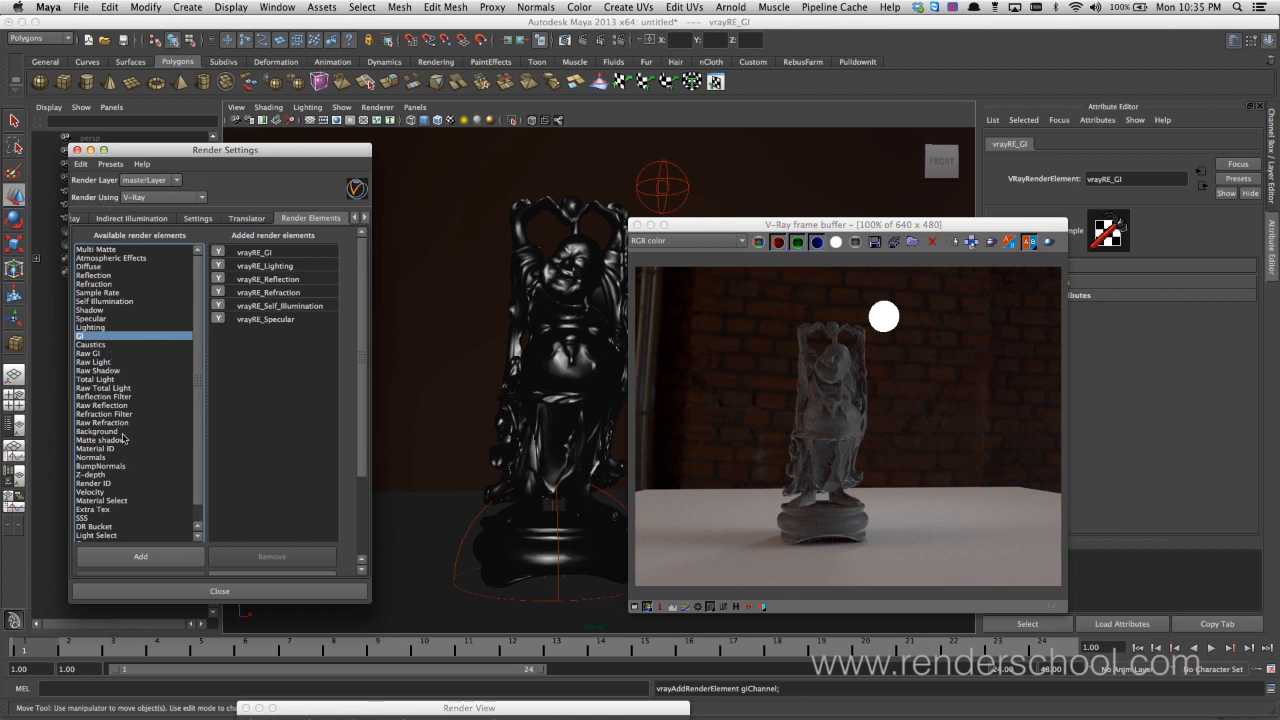
{"action": "double_click", "coordinate": [108, 311]}
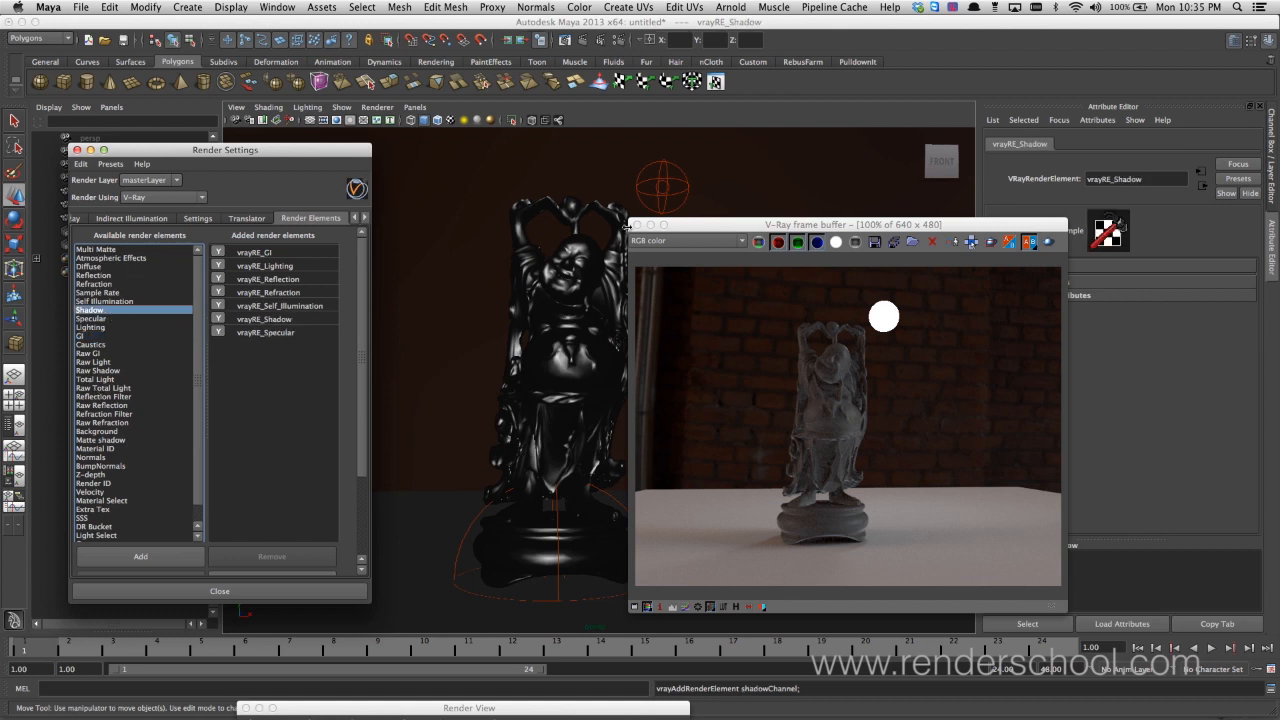
{"action": "double_click", "coordinate": [90, 267]}
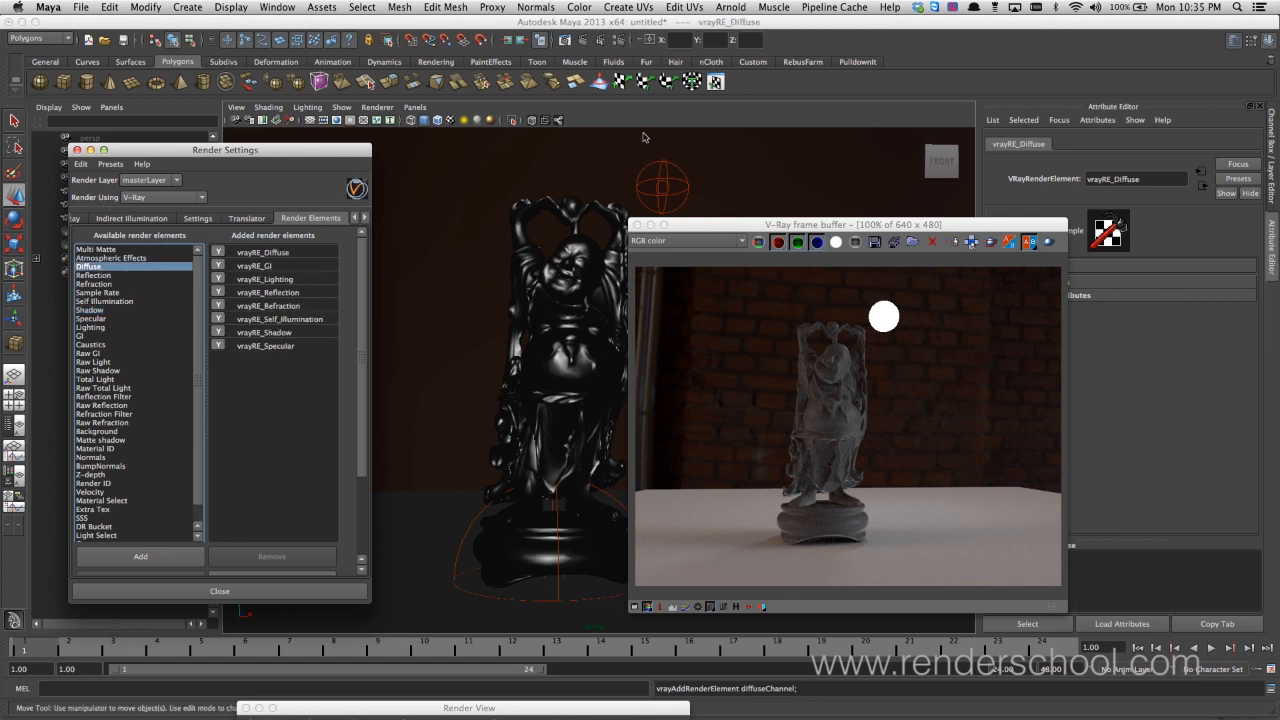
Move the V-Ray frame buffer clear of the added elements list and render the scene with the new render elements
{"action": "left_click_drag", "start_coordinate": [713, 224], "coordinate": [278, 216]}
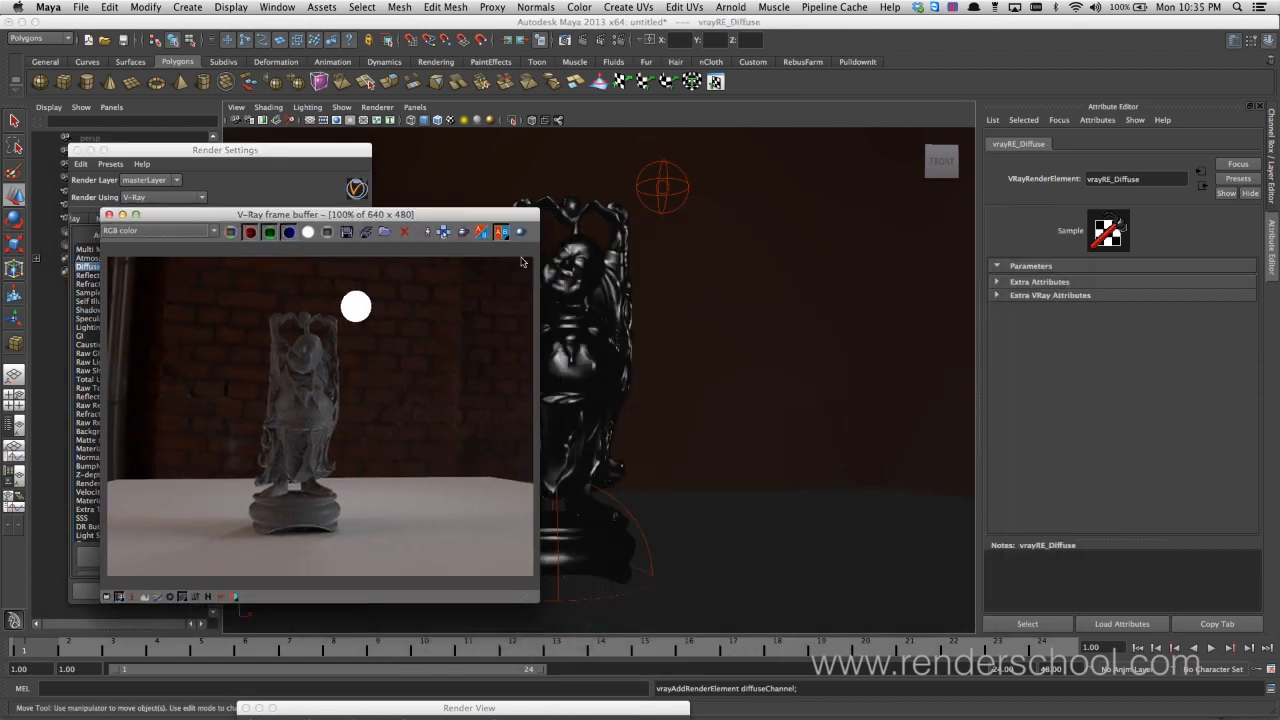
{"action": "left_click_drag", "start_coordinate": [410, 214], "coordinate": [507, 204]}
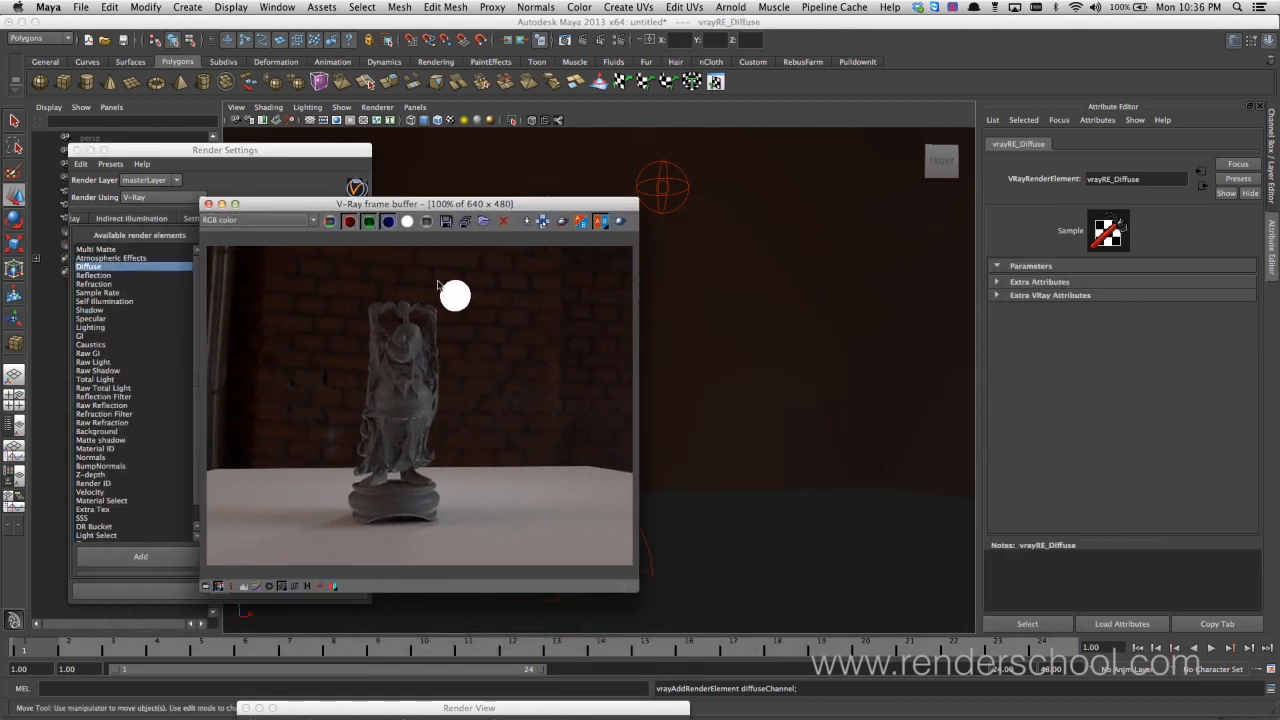
{"action": "left_click", "coordinate": [619, 221]}
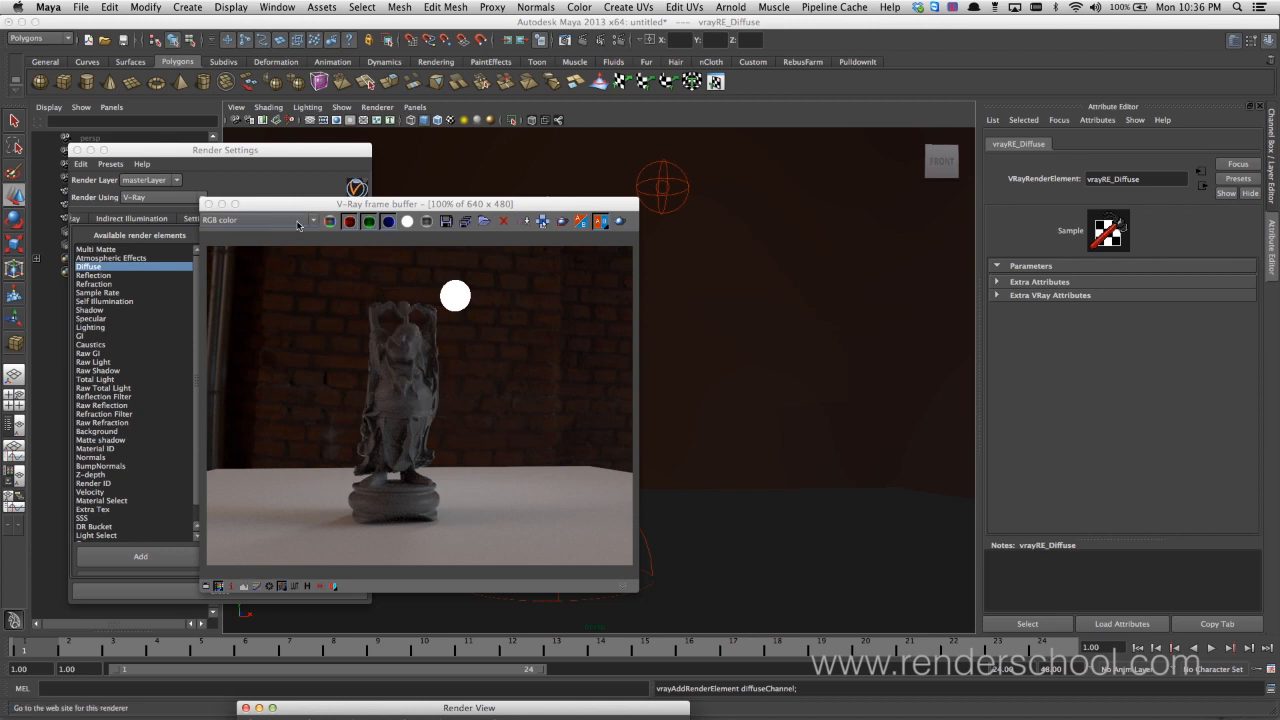
{"action": "left_click_drag", "start_coordinate": [318, 204], "coordinate": [356, 179]}
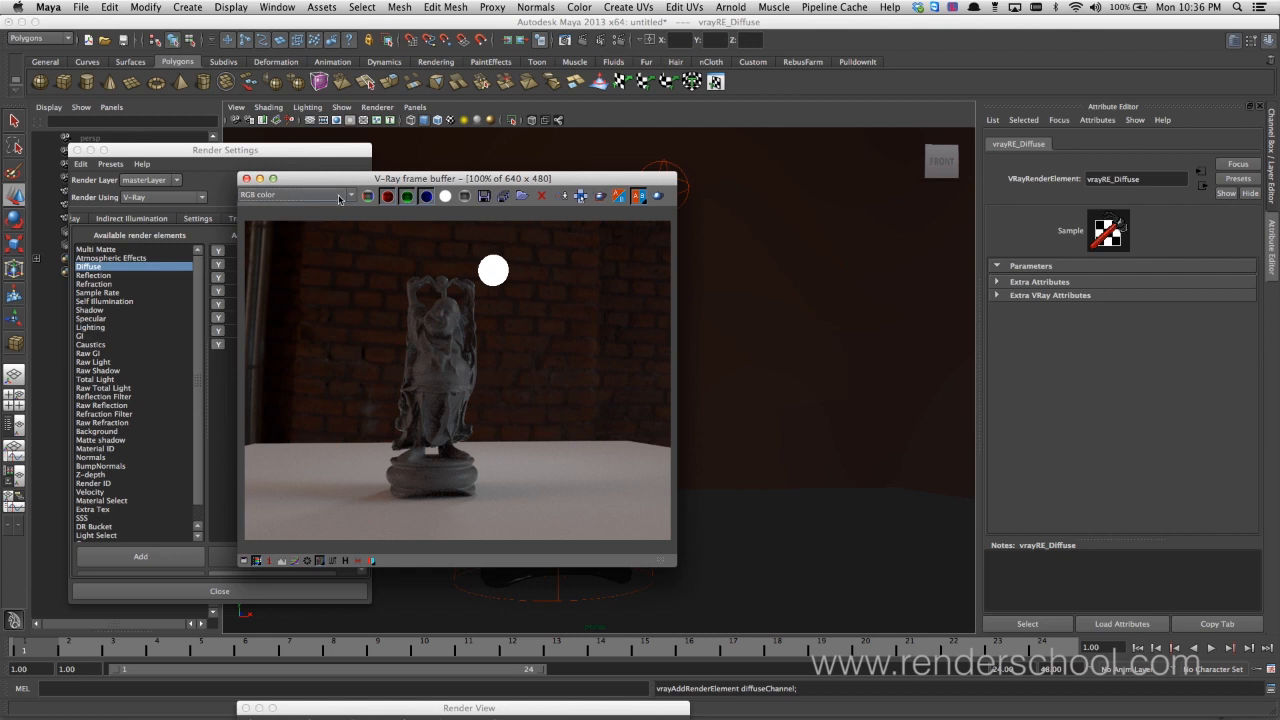
Examine the reflect, refract, selfillum and specular passes in the frame buffer, comparing the reflect pass with the RGB color image
{"action": "left_click", "coordinate": [341, 196]}
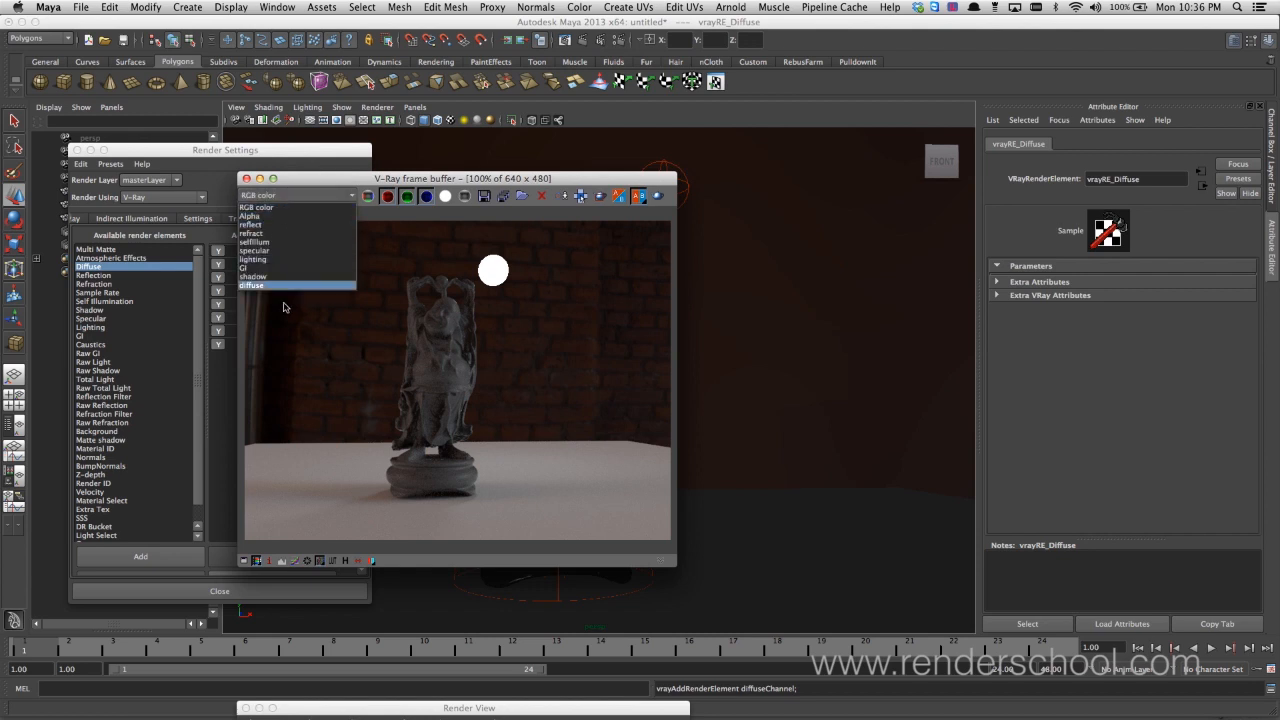
{"action": "left_click", "coordinate": [284, 226]}
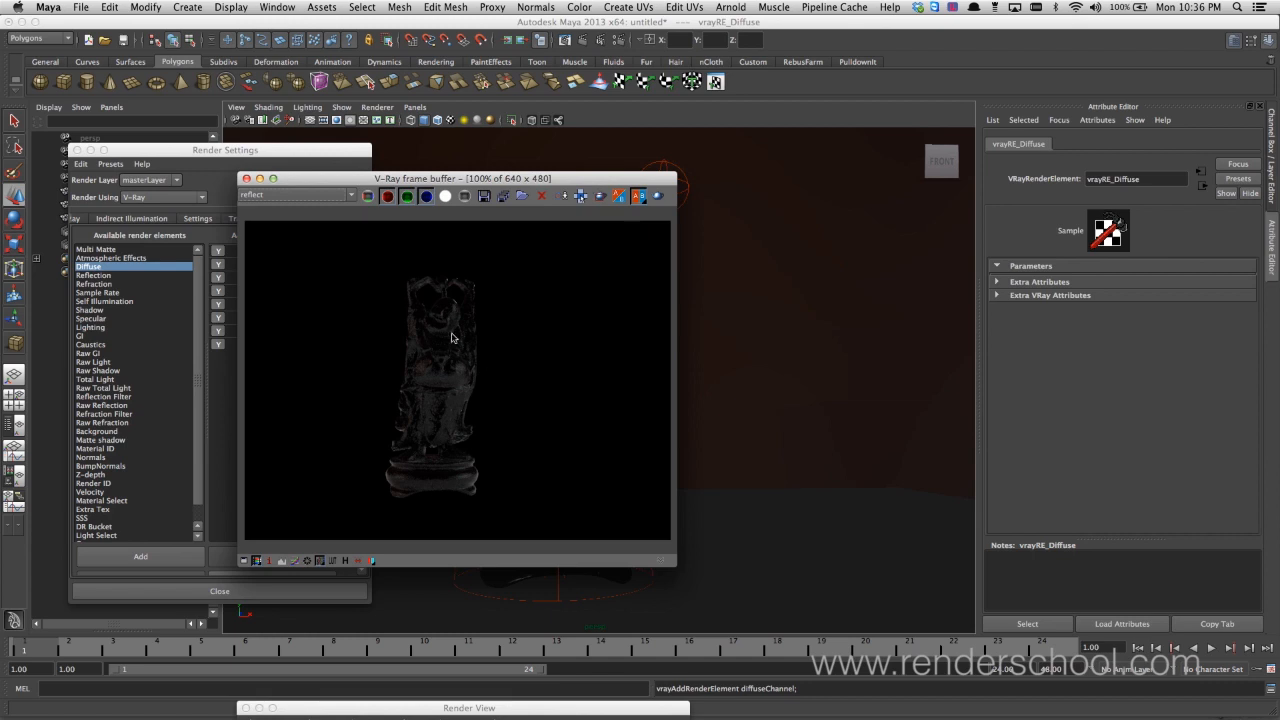
{"action": "key", "text": "Up"}
{"action": "key", "text": "Up"}
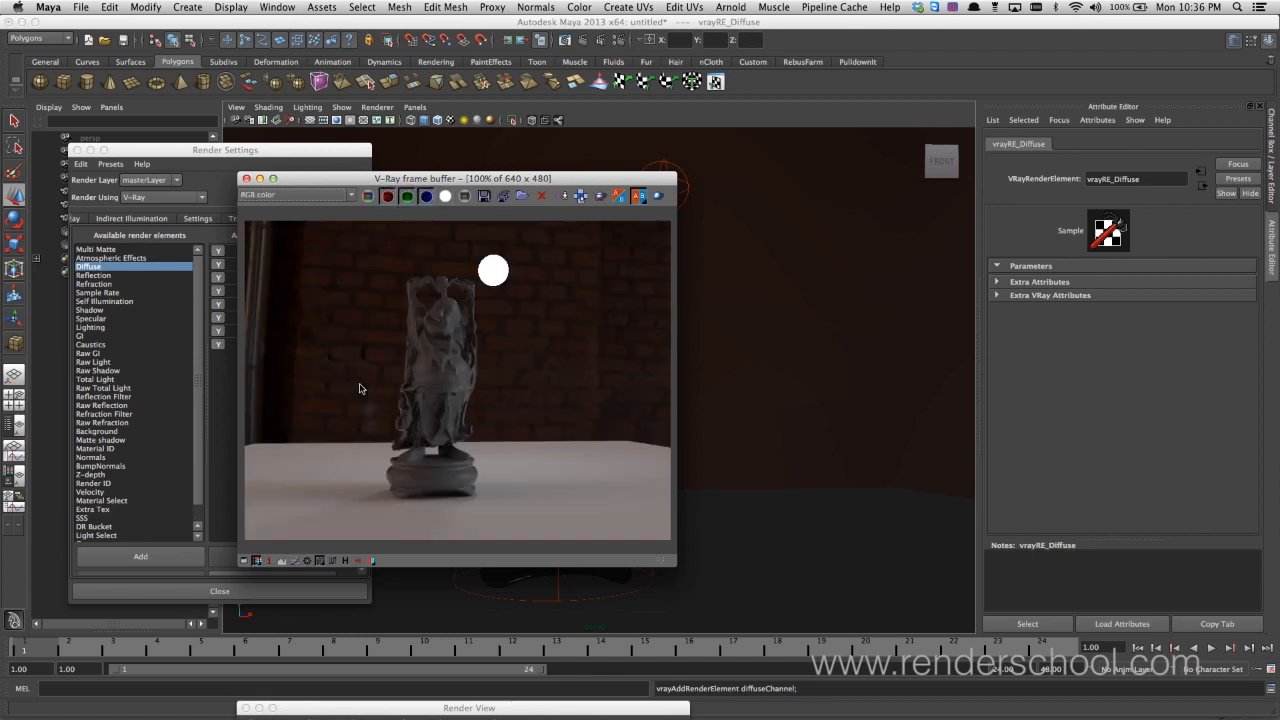
{"action": "key", "text": "Down"}
{"action": "key", "text": "Down"}
{"action": "key", "text": "Down"}
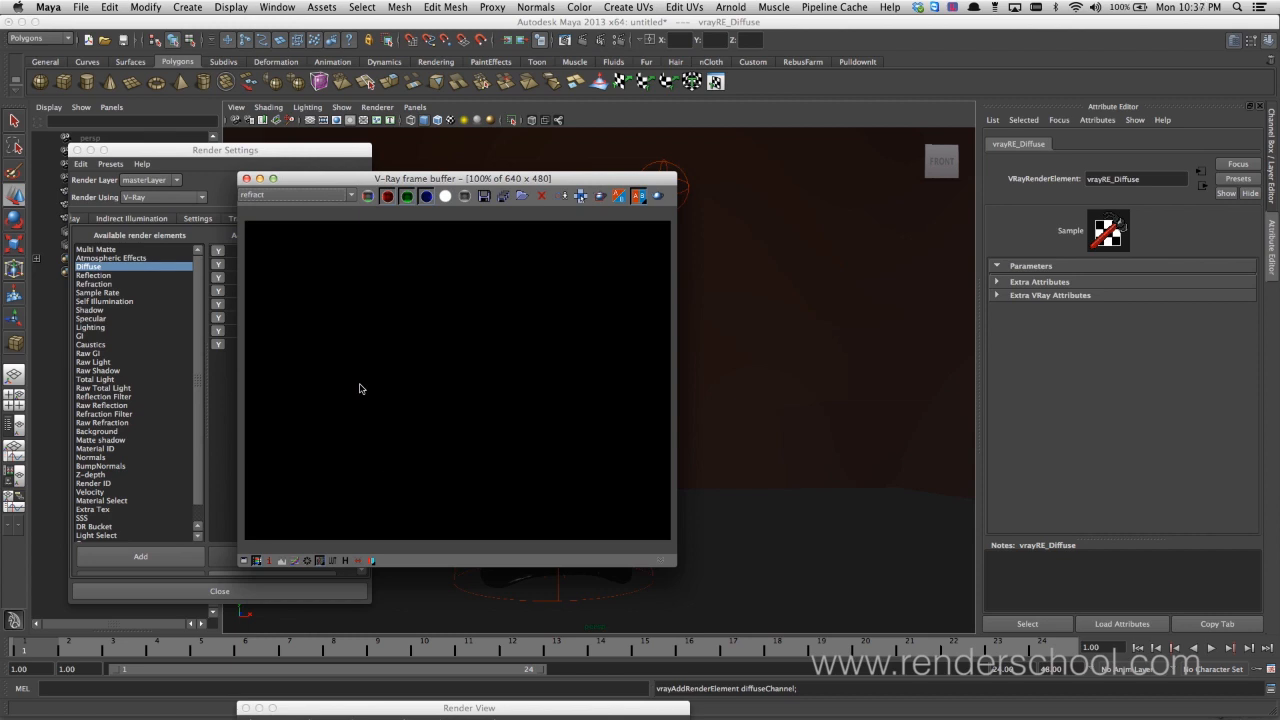
{"action": "key", "text": "Down"}
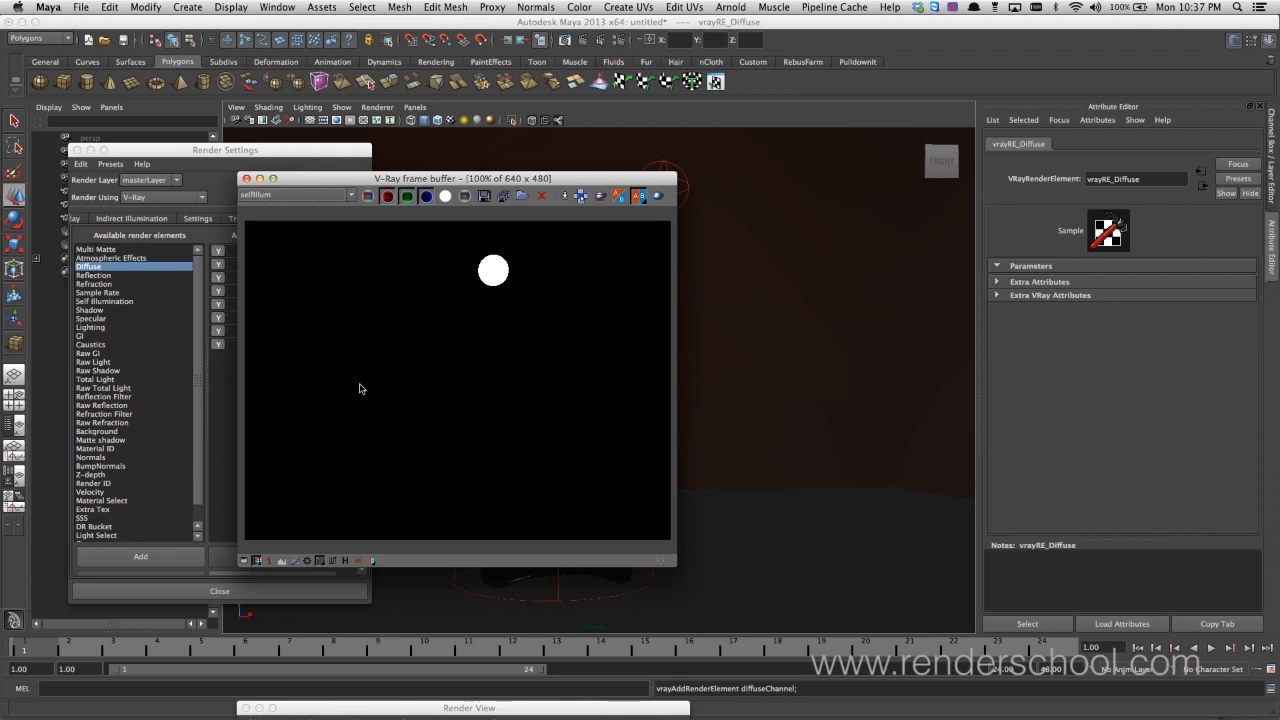
{"action": "key", "text": "Down"}
{"action": "left_click_drag", "start_coordinate": [477, 186], "coordinate": [508, 199]}
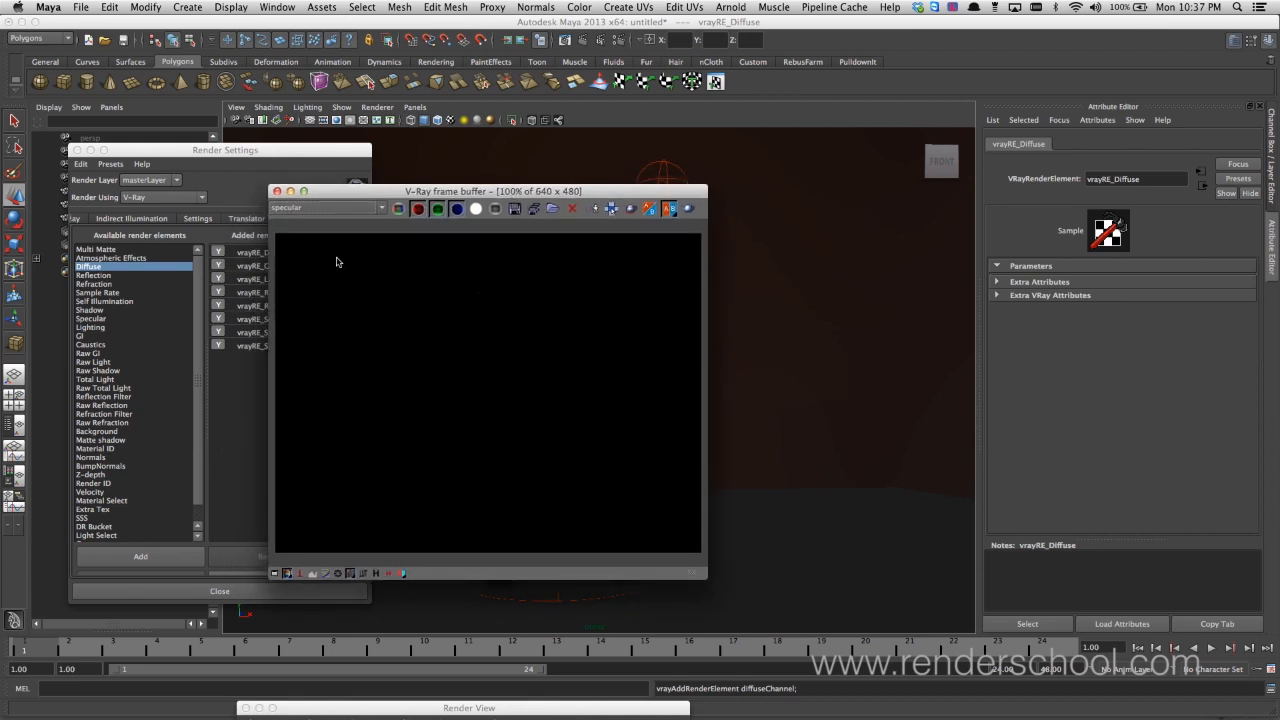
Examine the lighting, shadow and GI passes in the frame buffer, ending on the shadow pass
{"action": "left_click", "coordinate": [331, 208]}
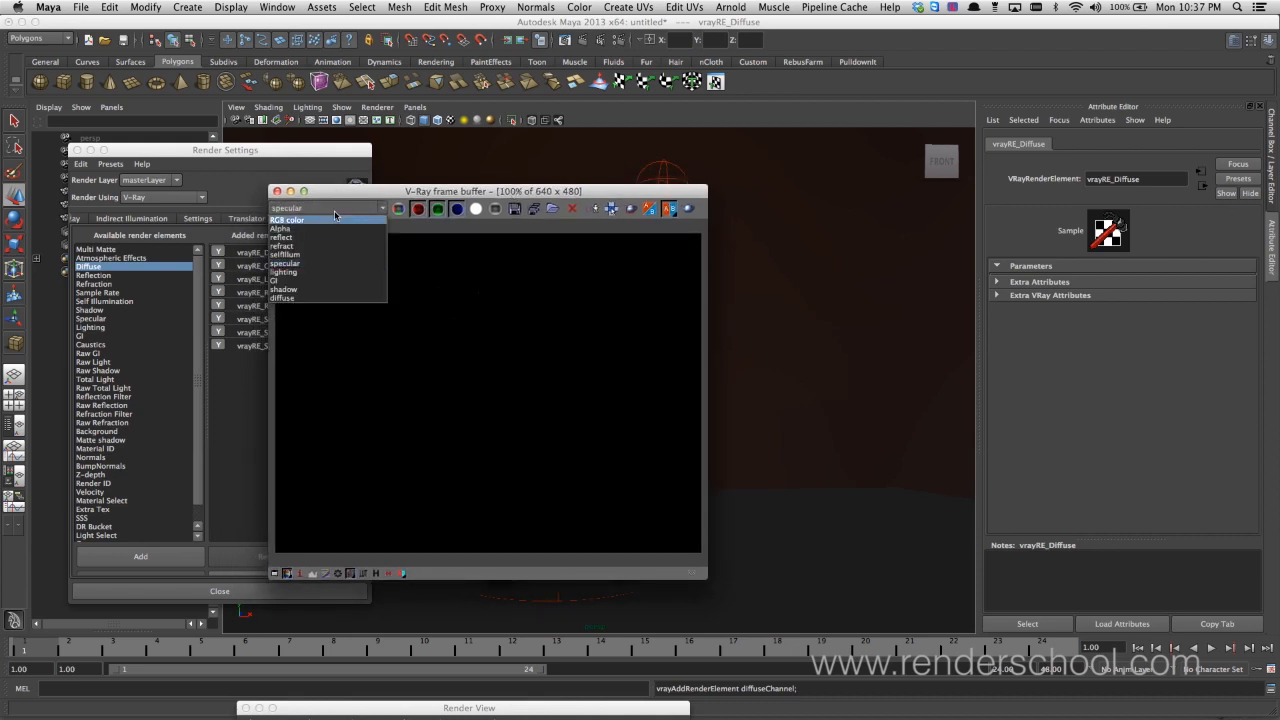
{"action": "left_click", "coordinate": [324, 272]}
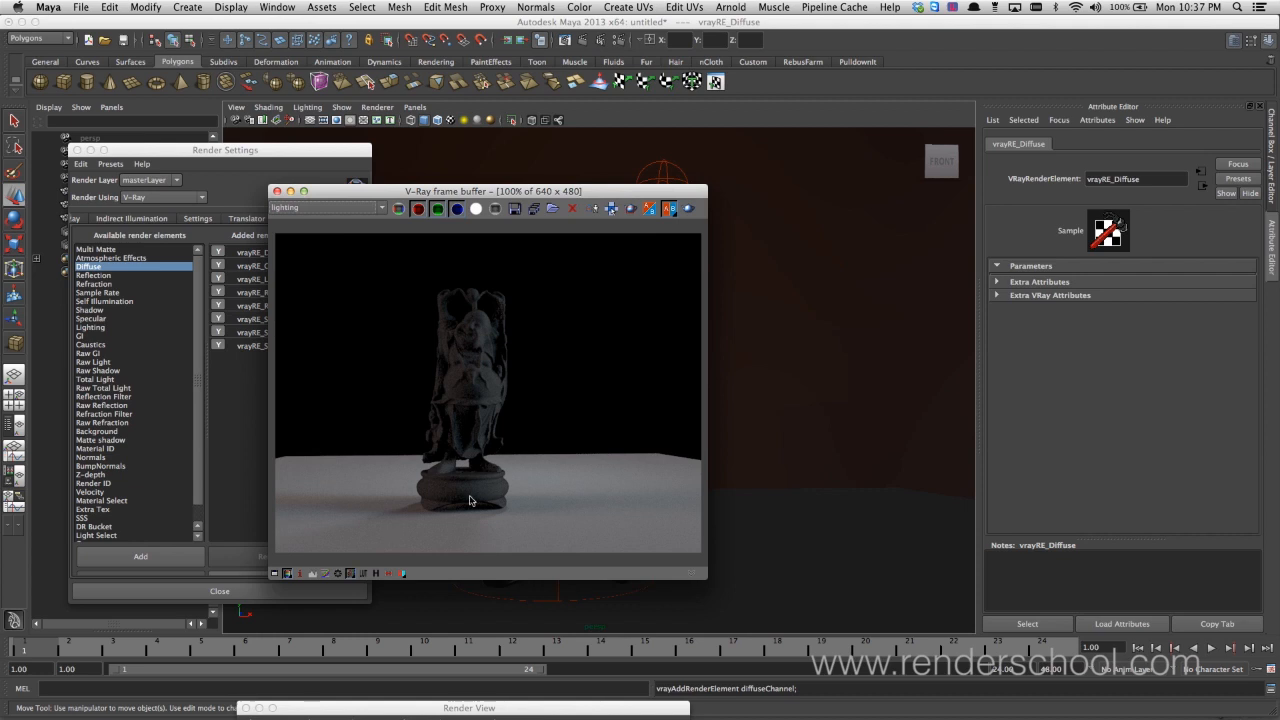
{"action": "left_click", "coordinate": [350, 208]}
{"action": "left_click", "coordinate": [337, 288]}
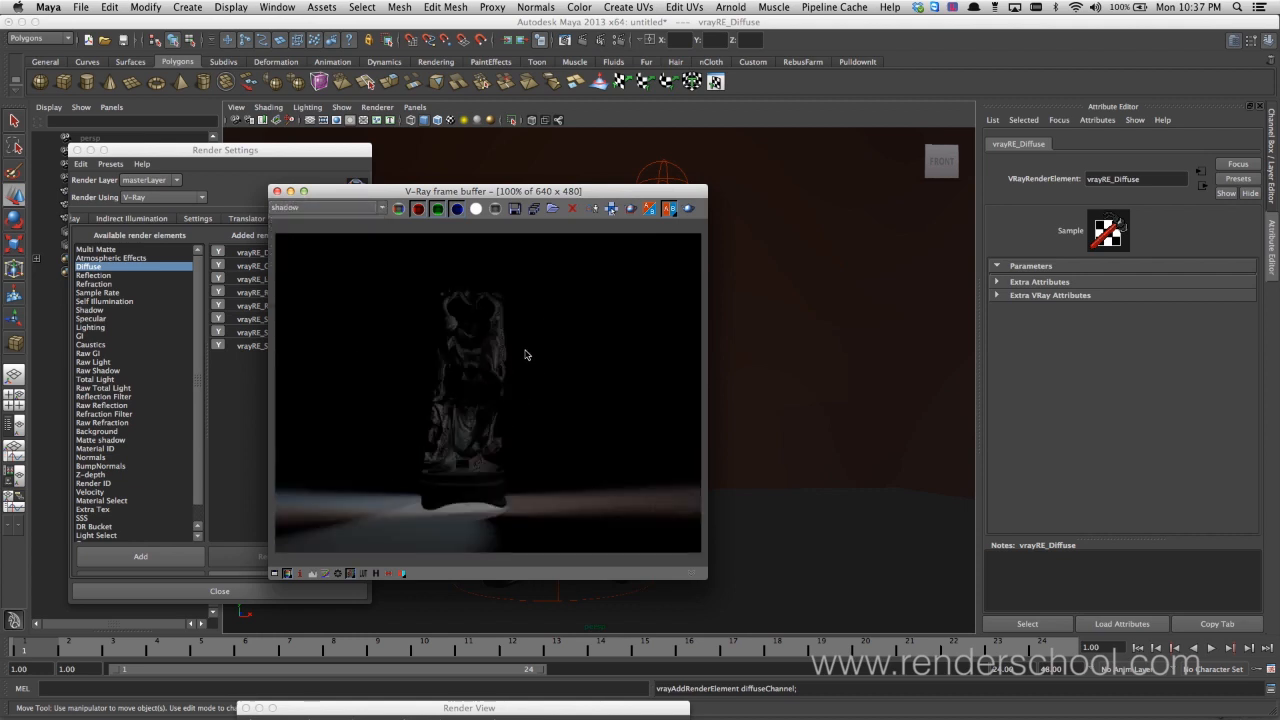
{"action": "left_click", "coordinate": [325, 208]}
{"action": "left_click", "coordinate": [321, 281]}
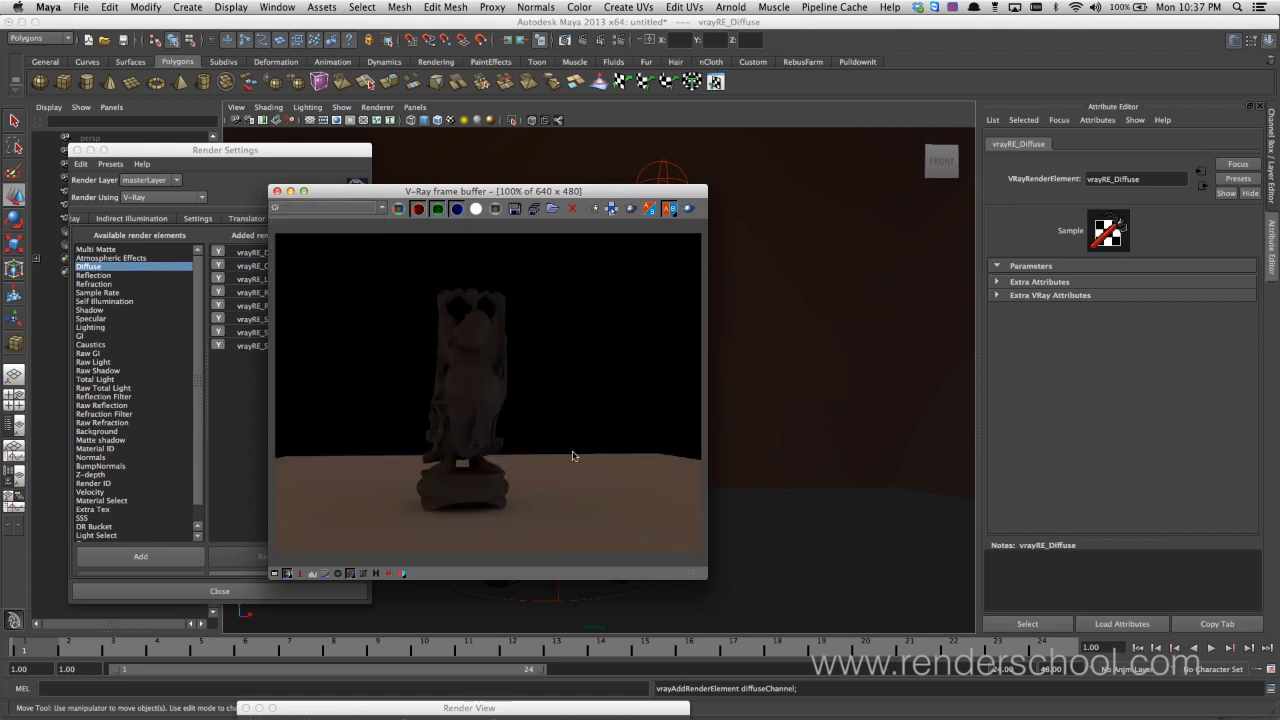
{"action": "left_click", "coordinate": [326, 208]}
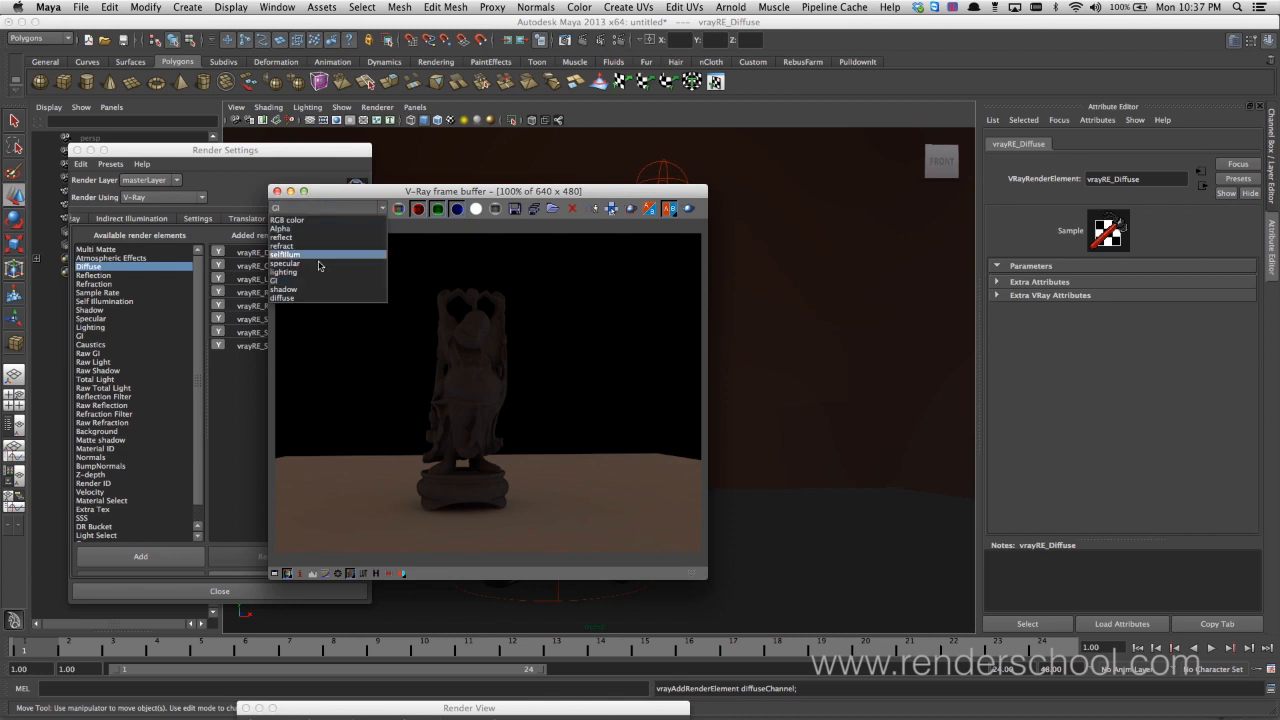
{"action": "left_click", "coordinate": [318, 289]}
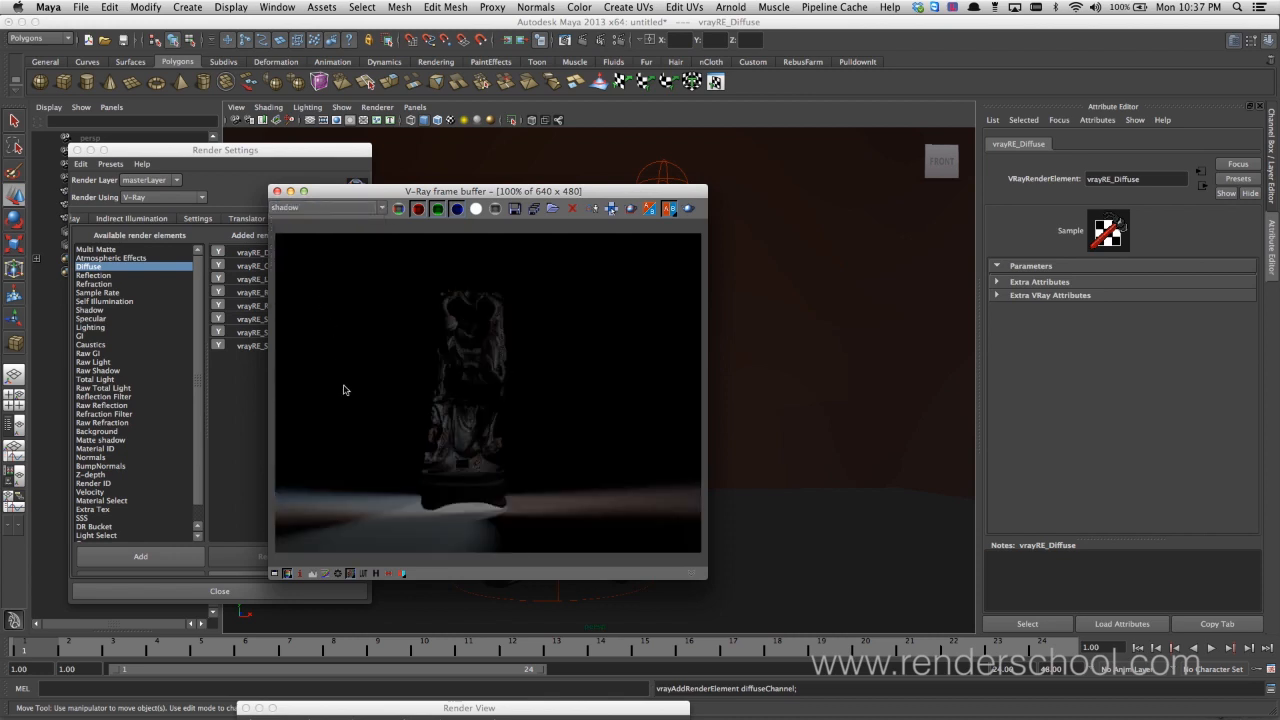
Inspect the pixel information of the shadow pass around the statue's base and the ground shadows
{"action": "right_click", "coordinate": [433, 521]}
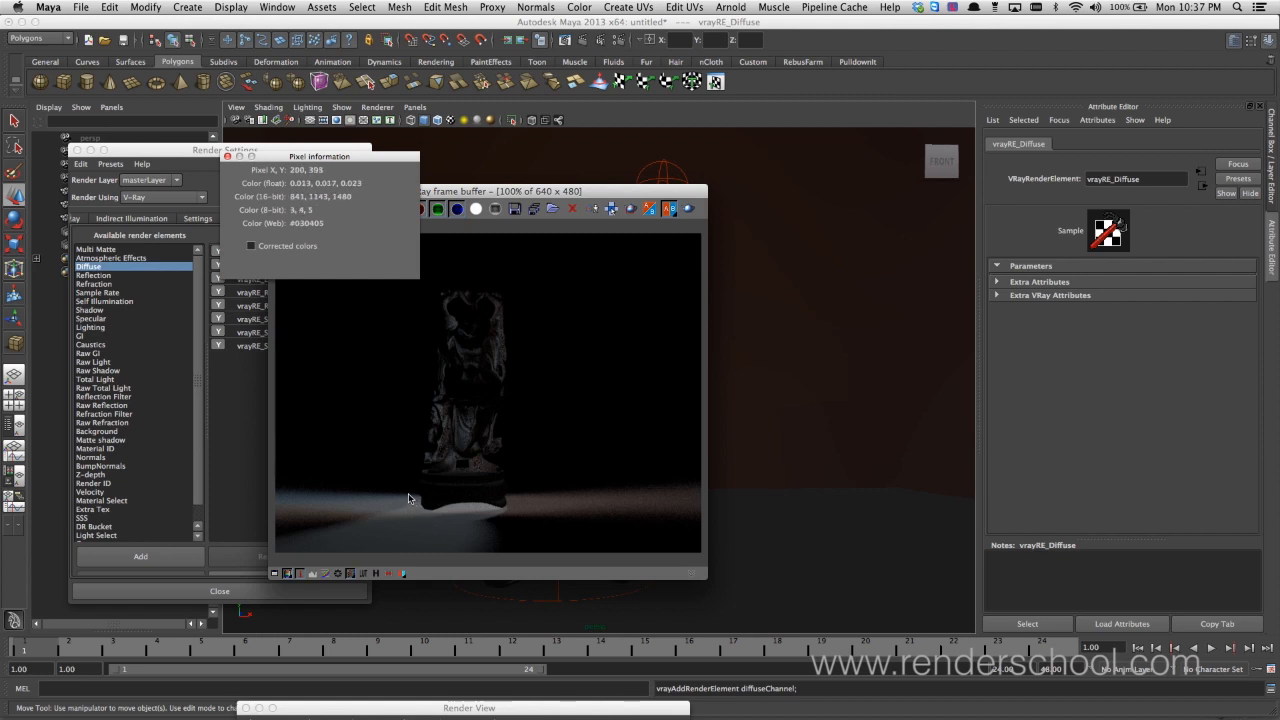
{"action": "right_click_drag", "start_coordinate": [418, 475], "coordinate": [448, 522]}
{"action": "right_click_drag", "start_coordinate": [522, 506], "coordinate": [486, 343]}
{"action": "right_click_drag", "start_coordinate": [536, 503], "coordinate": [514, 529]}
{"action": "right_click_drag", "start_coordinate": [398, 526], "coordinate": [402, 526]}
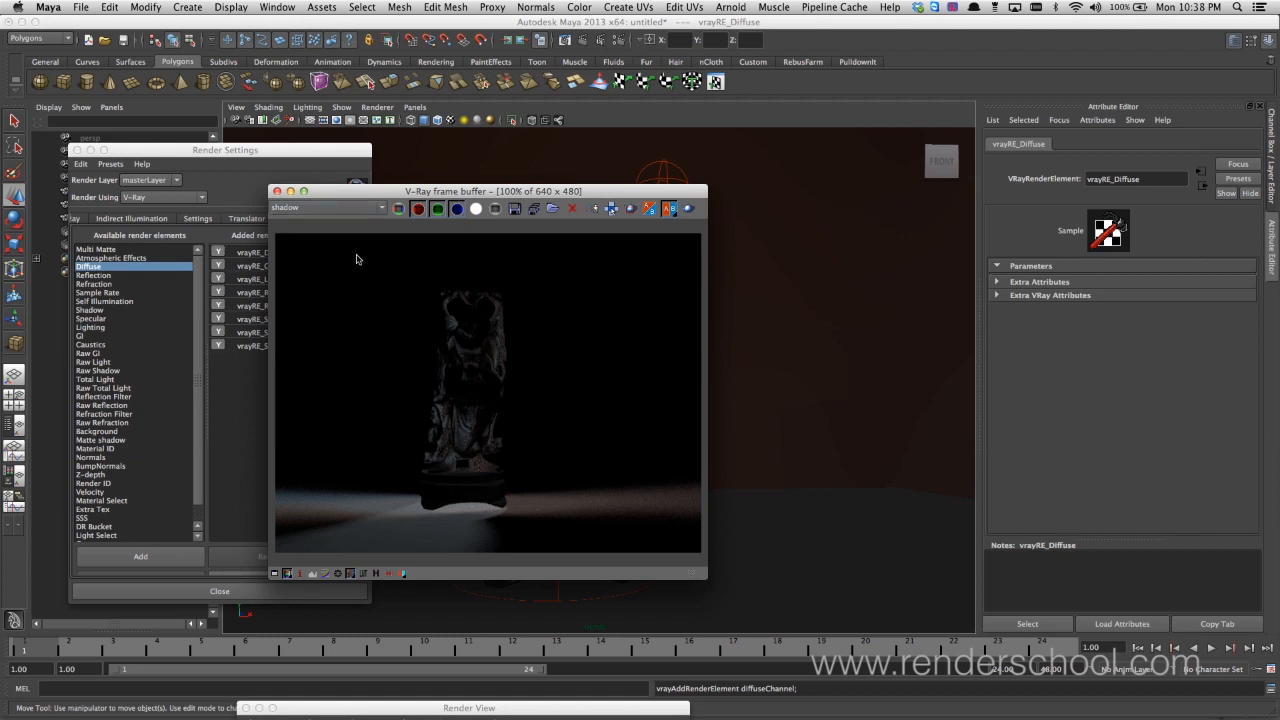
Examine the diffuse pass in the frame buffer and return the display to RGB color
{"action": "left_click", "coordinate": [340, 209]}
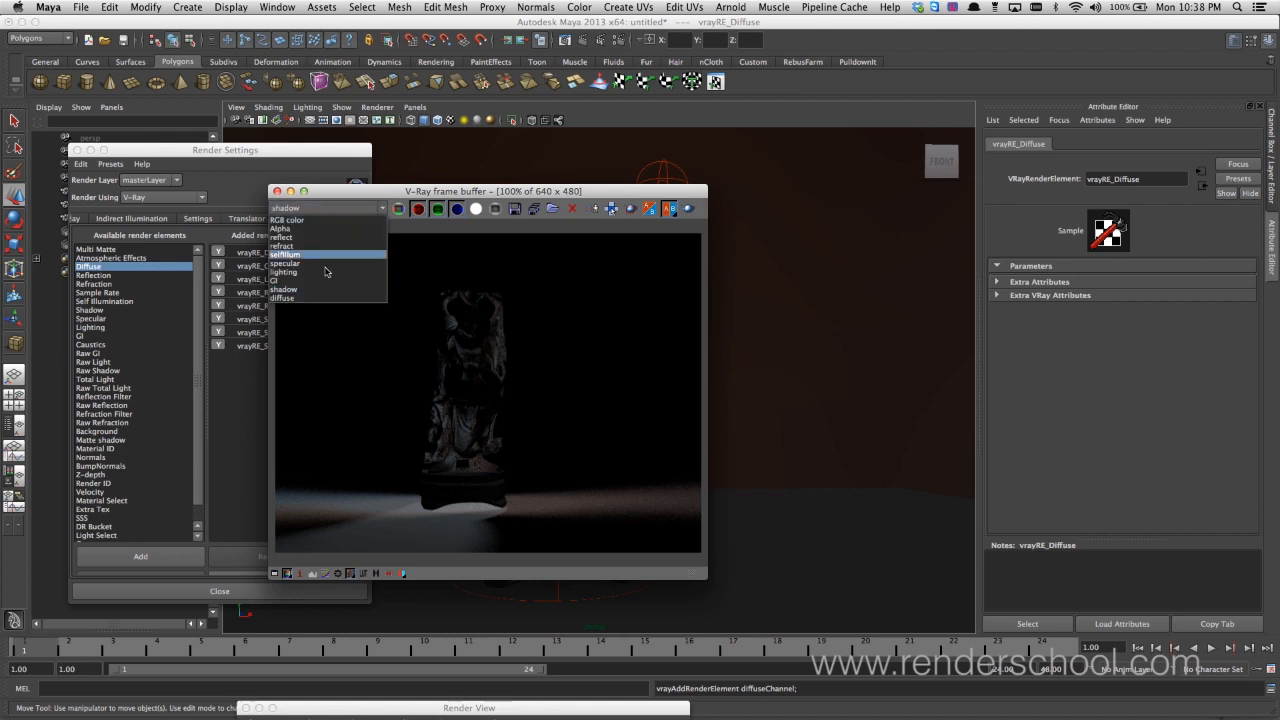
{"action": "left_click", "coordinate": [322, 298]}
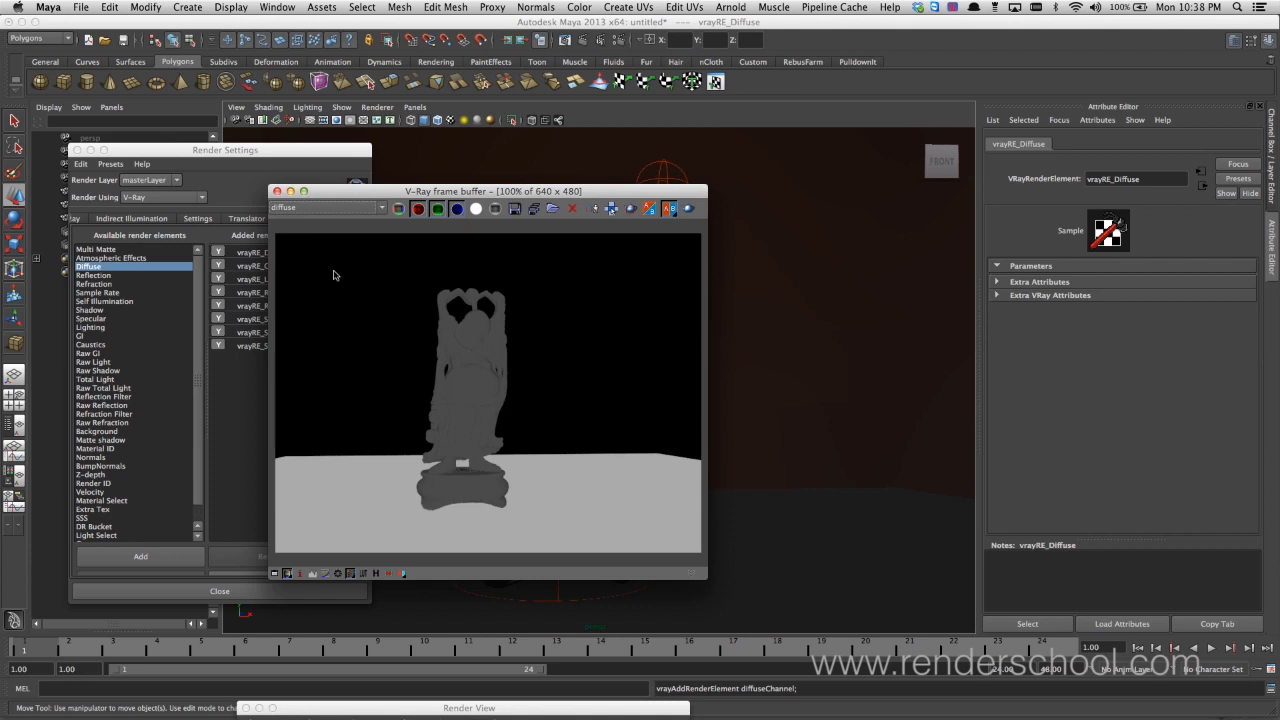
{"action": "left_click", "coordinate": [353, 214]}
{"action": "left_click", "coordinate": [288, 220]}
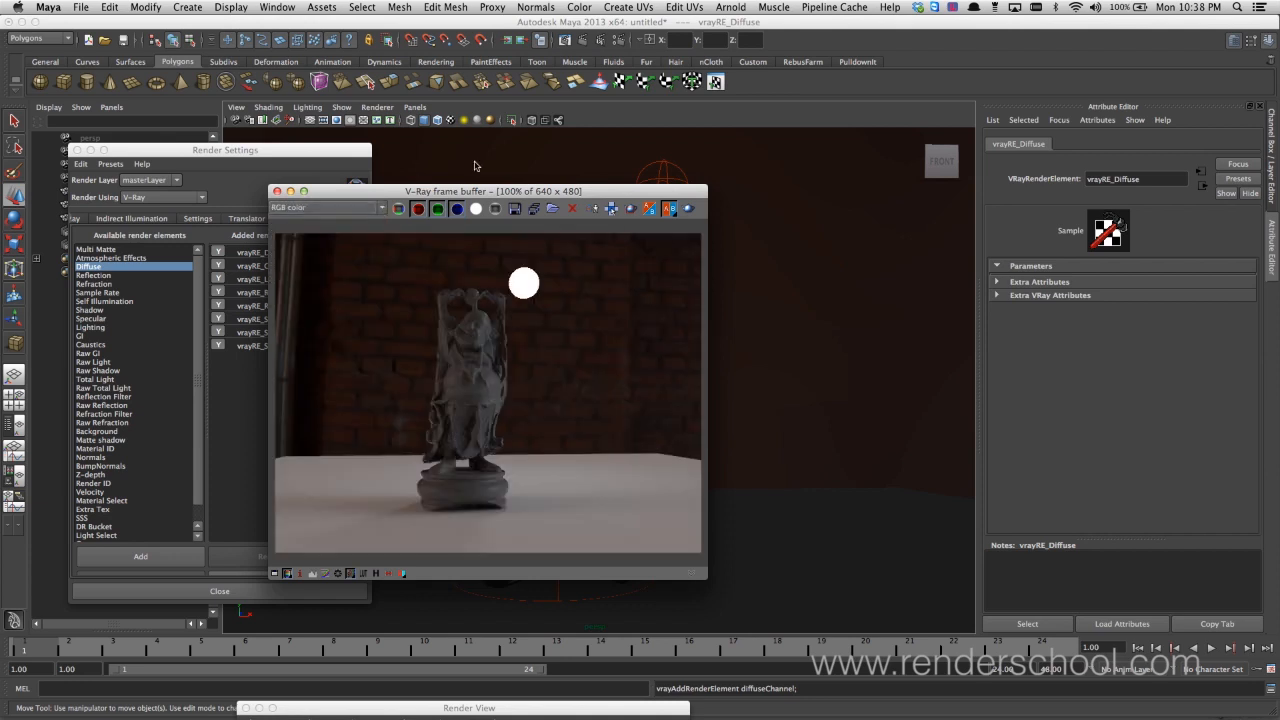
{"action": "left_click", "coordinate": [340, 208]}
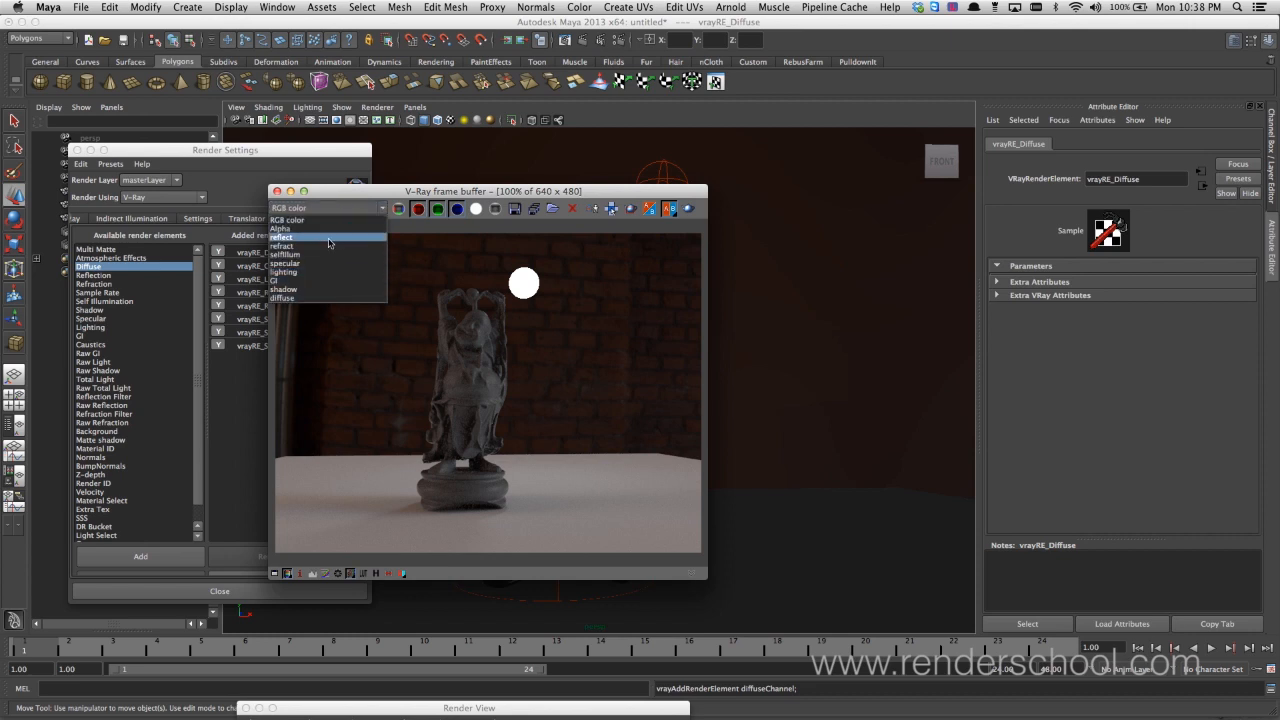
{"action": "left_click", "coordinate": [342, 192]}
Uncover the Render Elements list, remove the Diffuse render element and add the Background render element
{"action": "left_click_drag", "start_coordinate": [342, 192], "coordinate": [495, 166]}
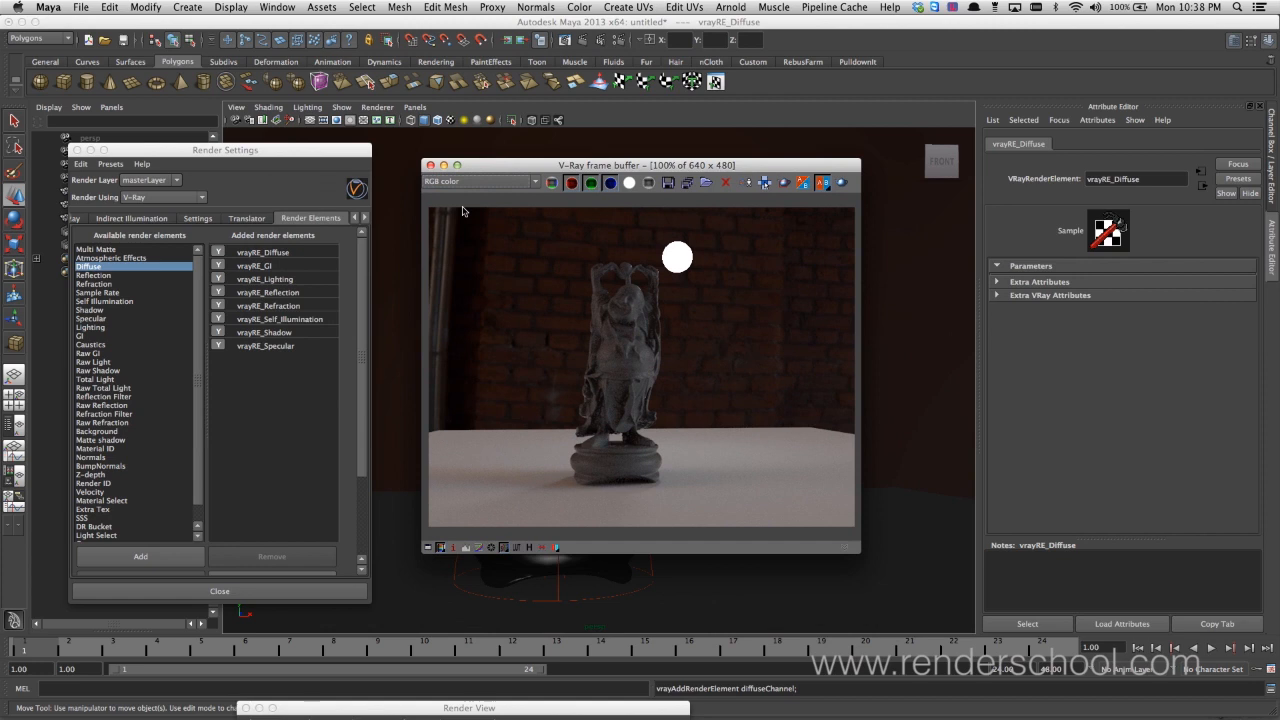
{"action": "left_click", "coordinate": [257, 253]}
{"action": "left_click", "coordinate": [288, 552]}
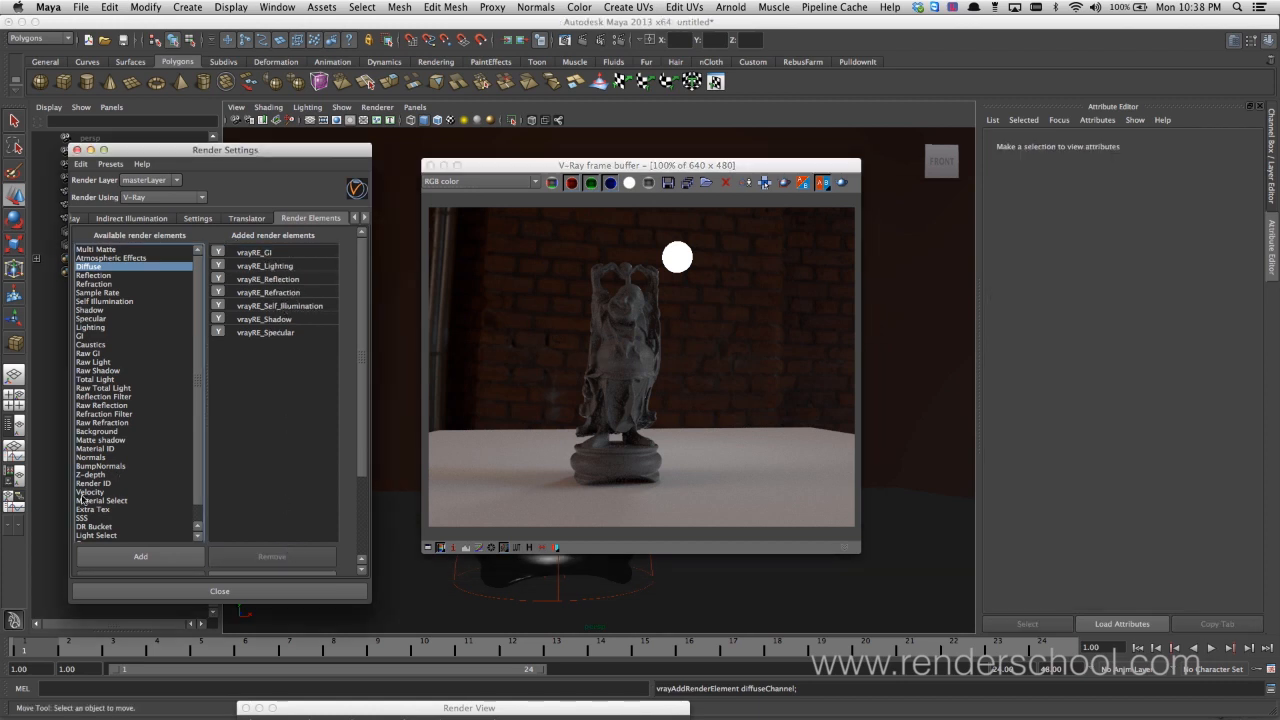
{"action": "left_click", "coordinate": [116, 431]}
{"action": "left_click", "coordinate": [140, 556]}
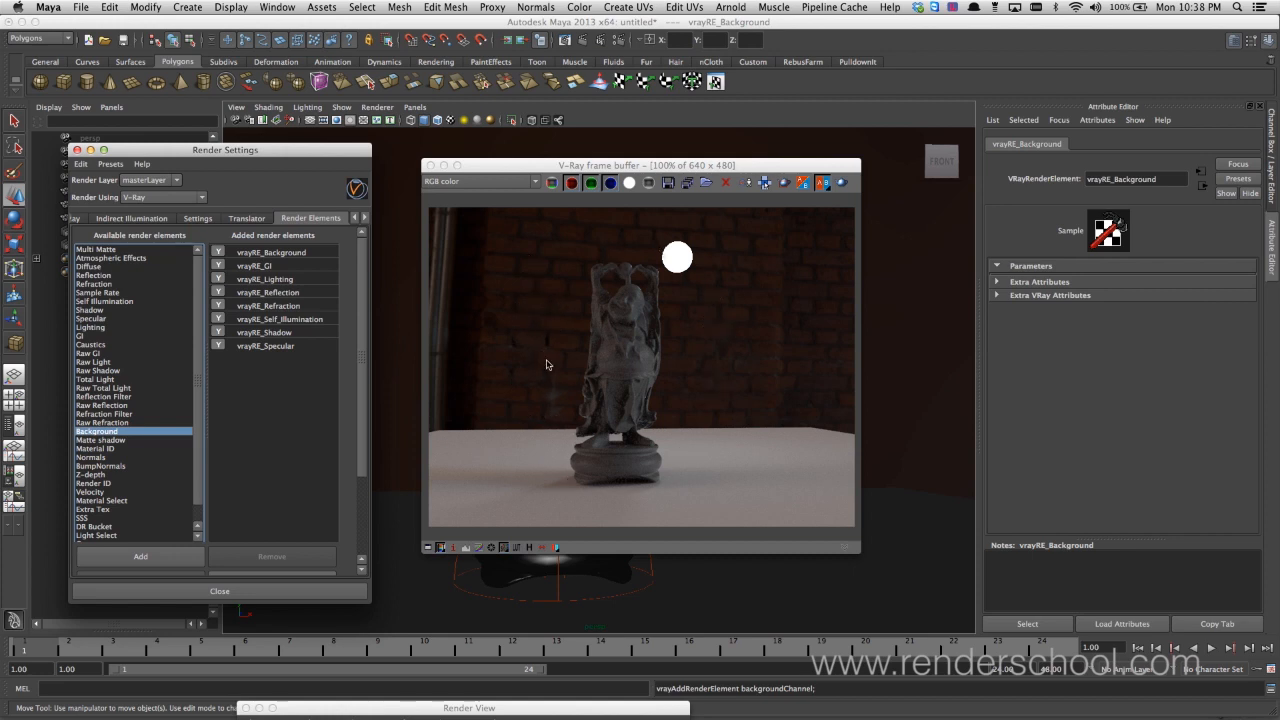
Unhide the second statue, buddha1, fit both statues in the view and render the scene again
{"action": "left_click_drag", "start_coordinate": [622, 166], "coordinate": [291, 226]}
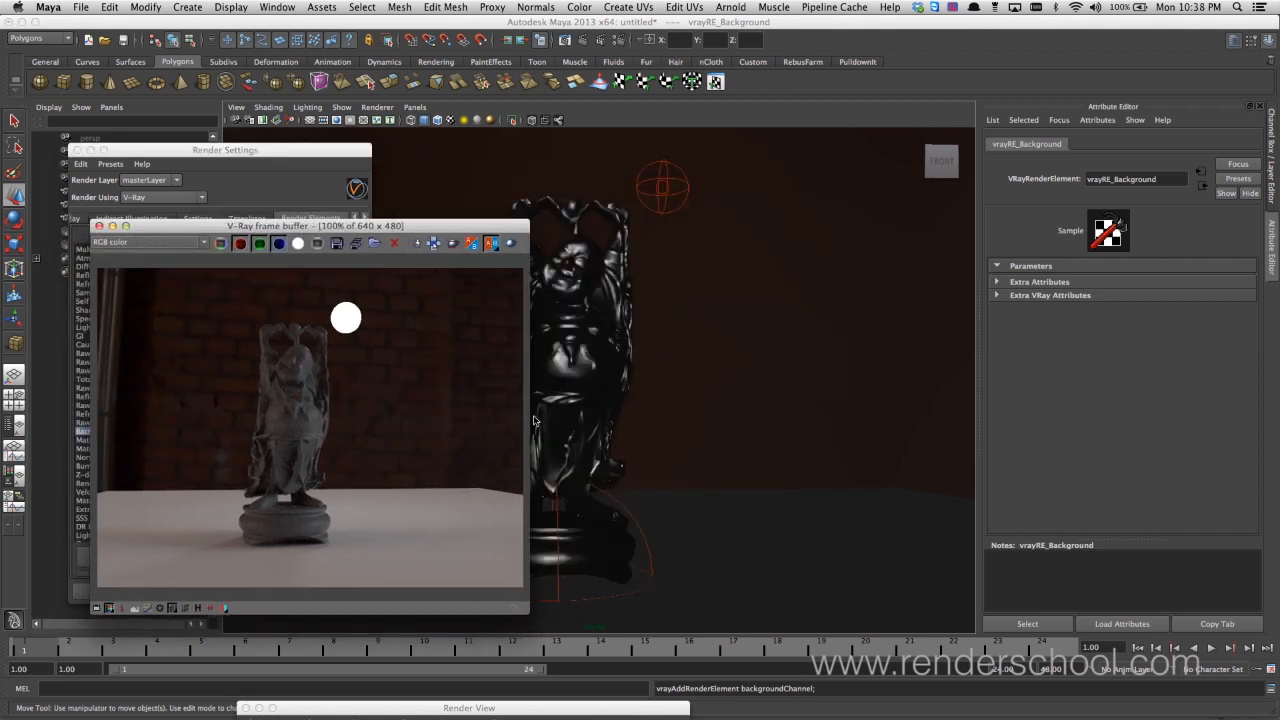
{"action": "left_click_drag", "start_coordinate": [135, 152], "coordinate": [113, 521]}
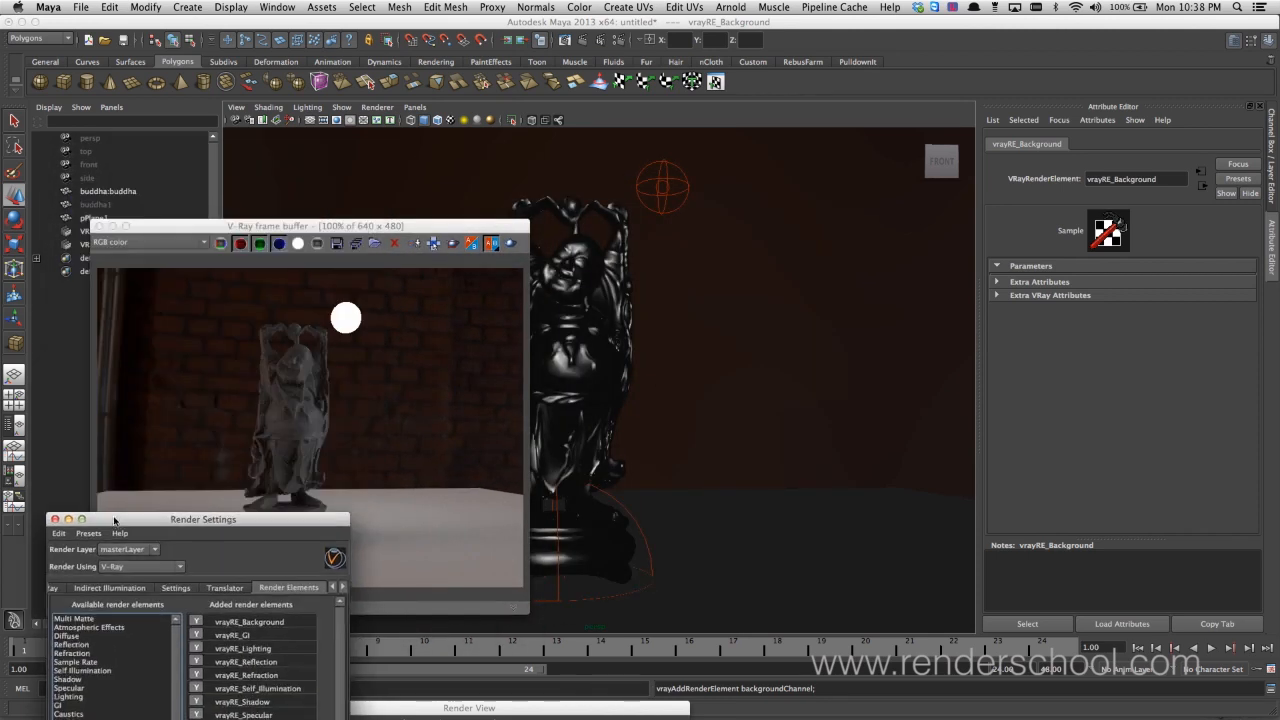
{"action": "left_click", "coordinate": [113, 205]}
{"action": "key", "text": "shift+h"}
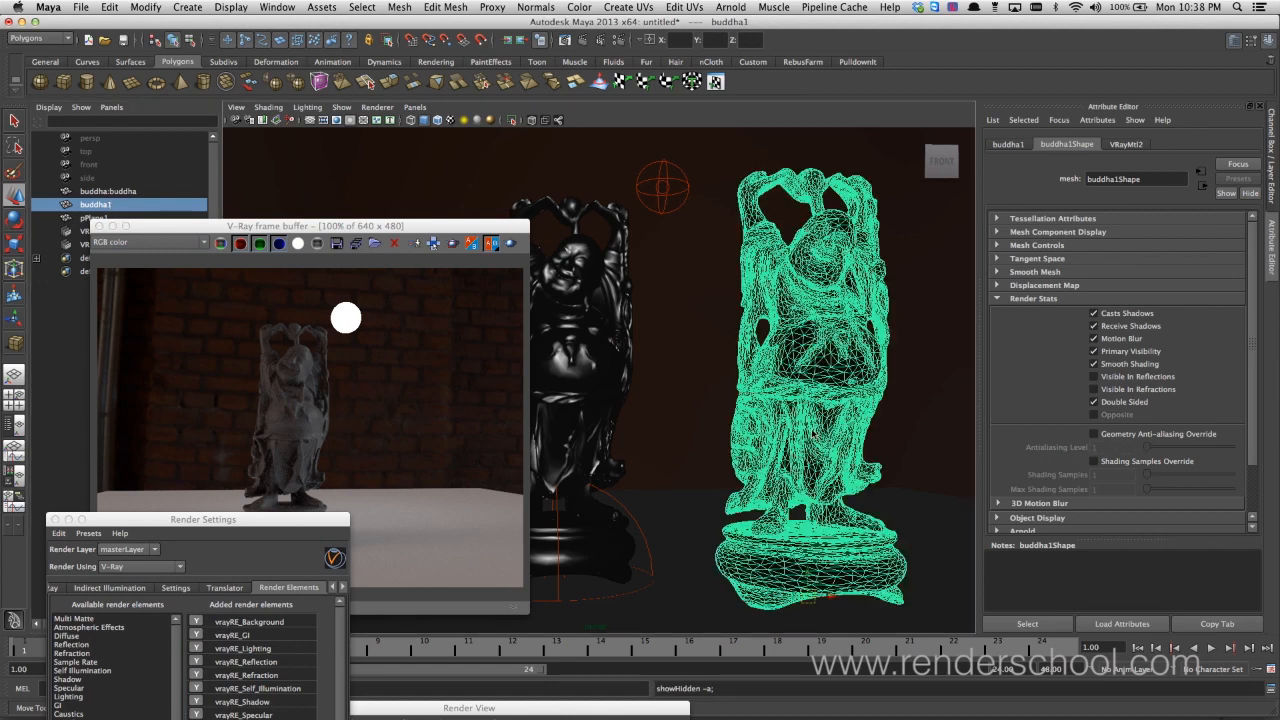
{"action": "scroll", "coordinate": [695, 441], "scroll_direction": "down", "scroll_amount": 4}
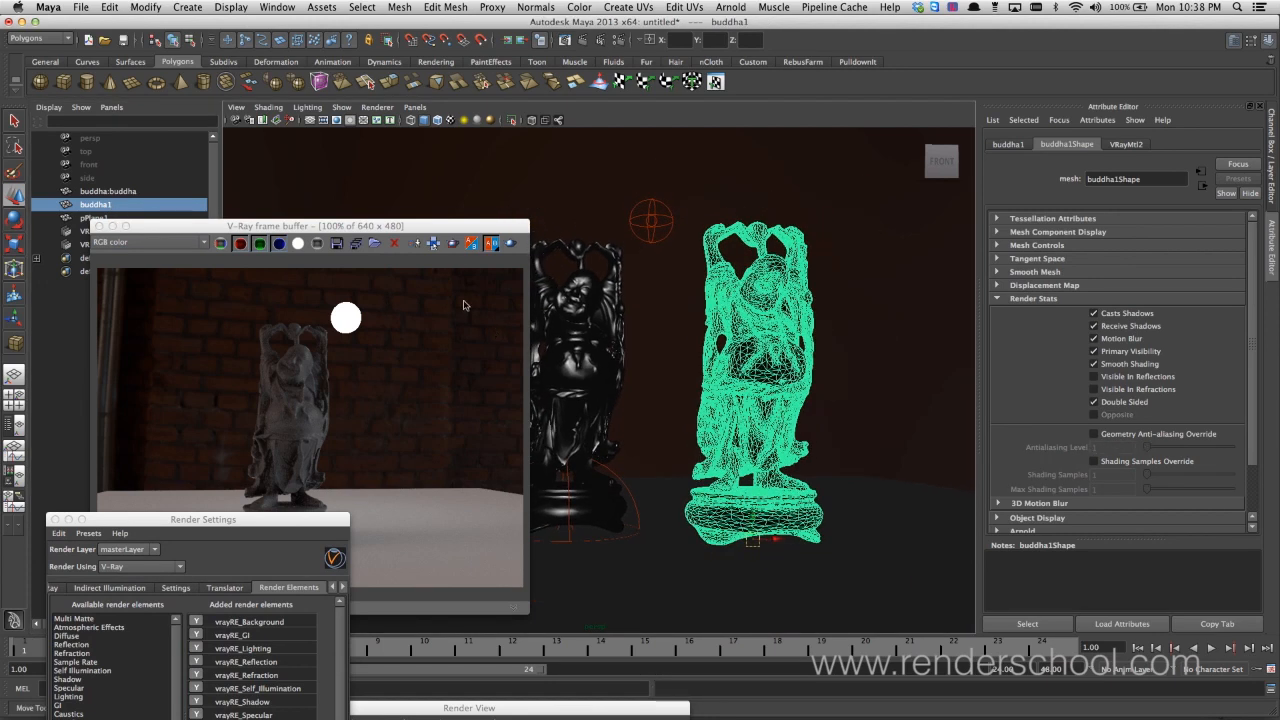
{"action": "left_click", "coordinate": [509, 244]}
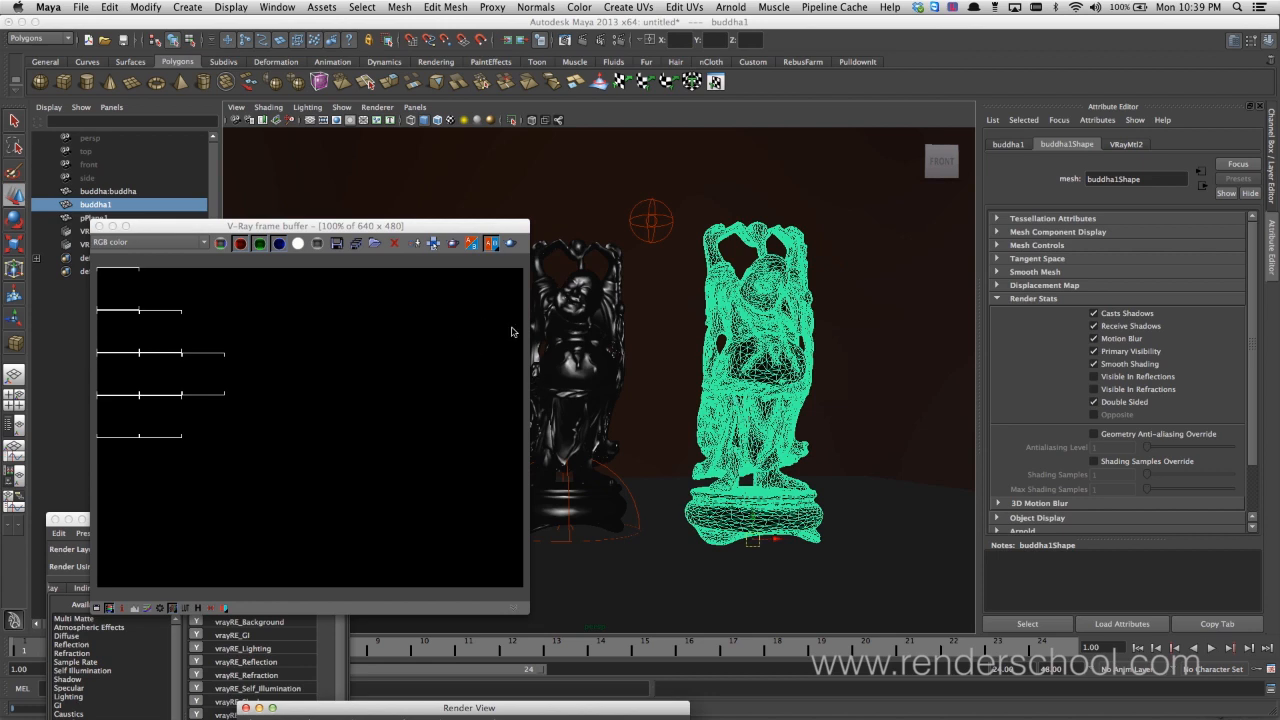
{"action": "left_click_drag", "start_coordinate": [483, 228], "coordinate": [456, 214]}
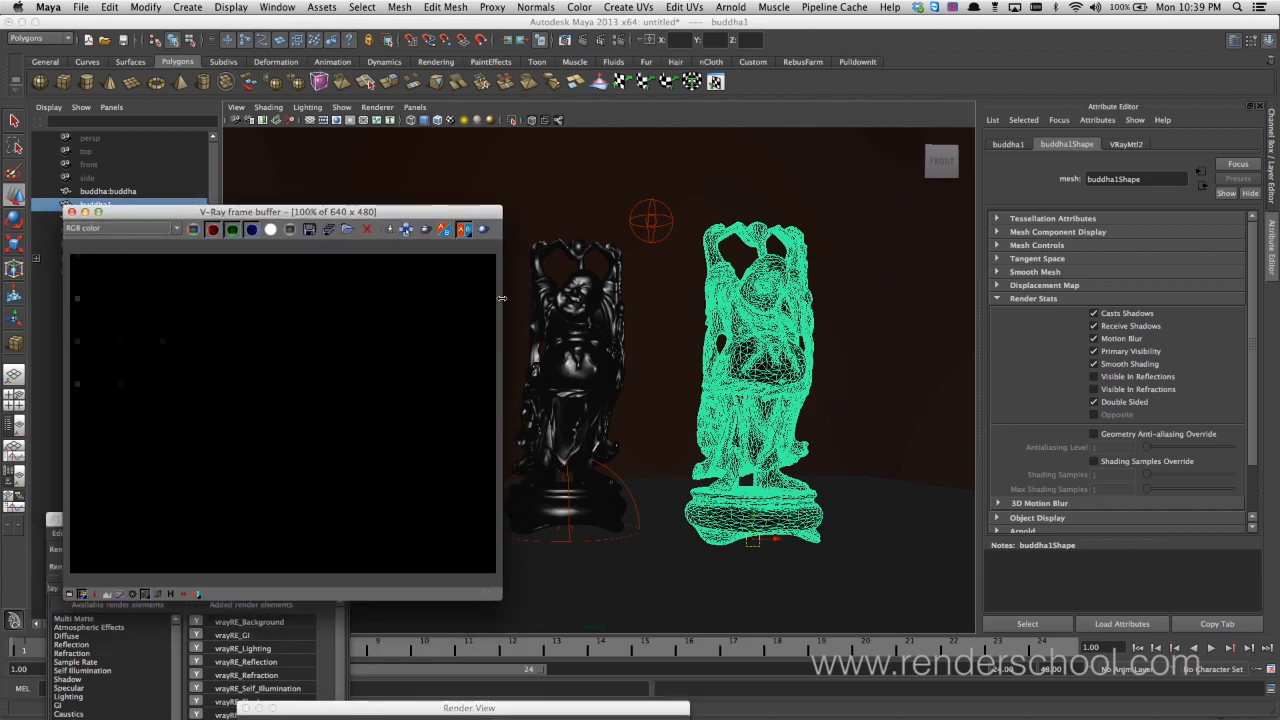
Set the Hilight Glossiness of the original buddha's VRayMtl3 material to 0.726
{"action": "left_click", "coordinate": [586, 333]}
{"action": "left_click", "coordinate": [1175, 144]}
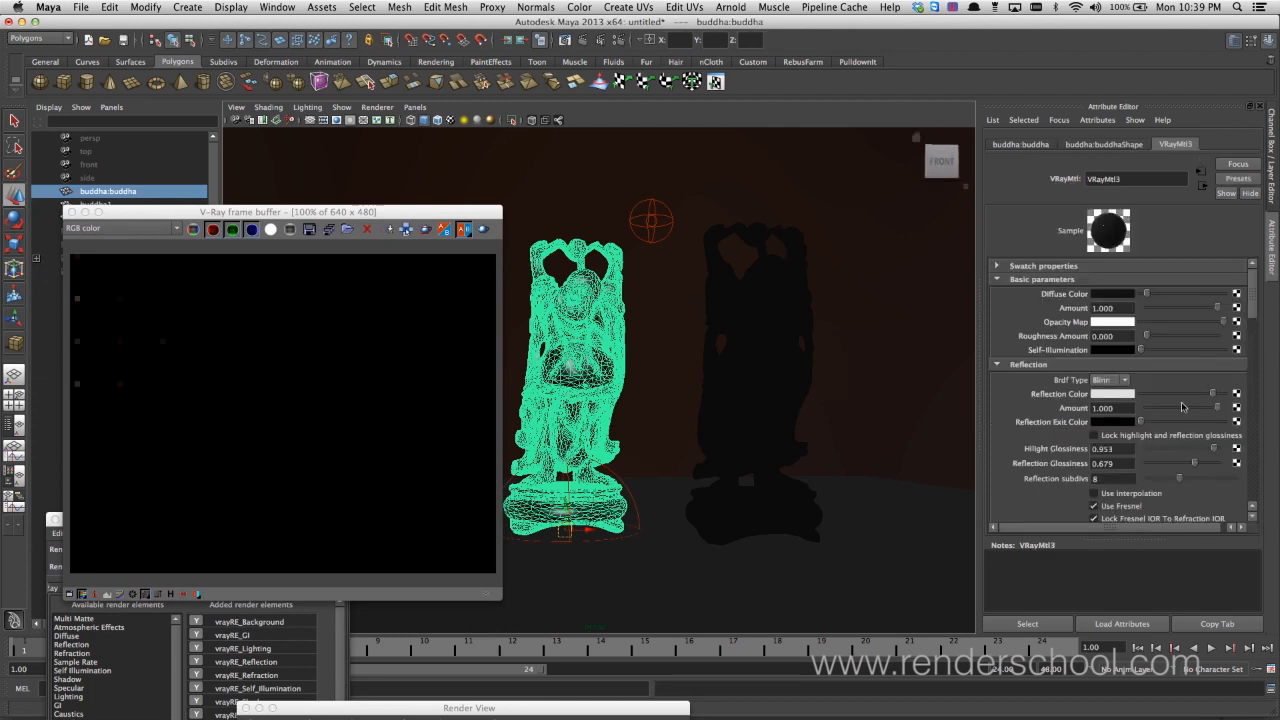
{"action": "left_click_drag", "start_coordinate": [1212, 451], "coordinate": [1198, 453]}
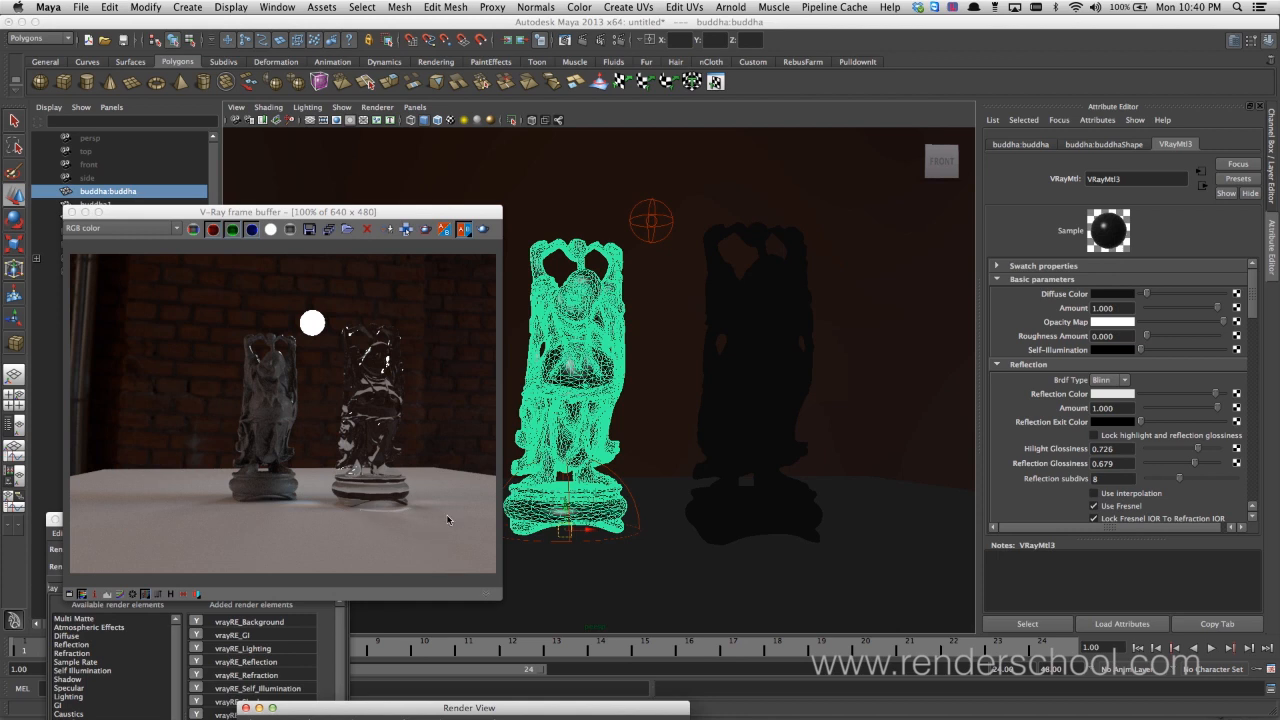
Show the refract pass of the two-statue render in the frame buffer
{"action": "left_click", "coordinate": [145, 229]}
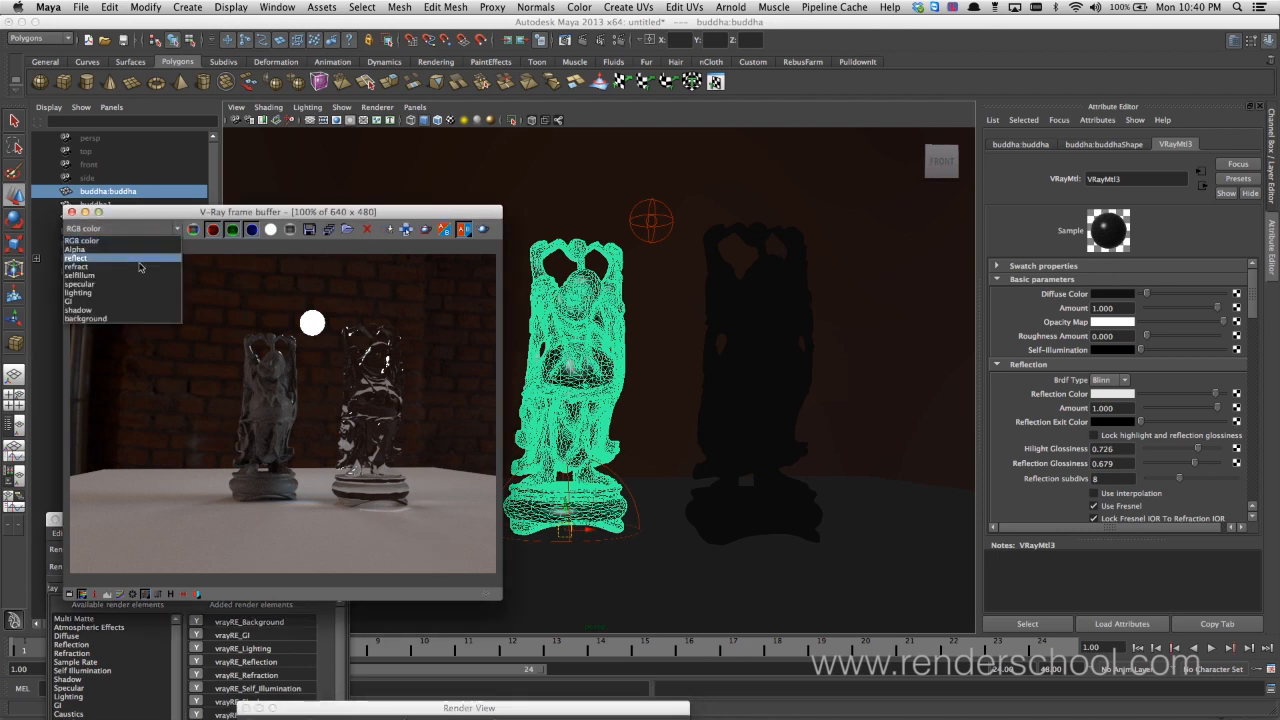
{"action": "left_click", "coordinate": [136, 267]}
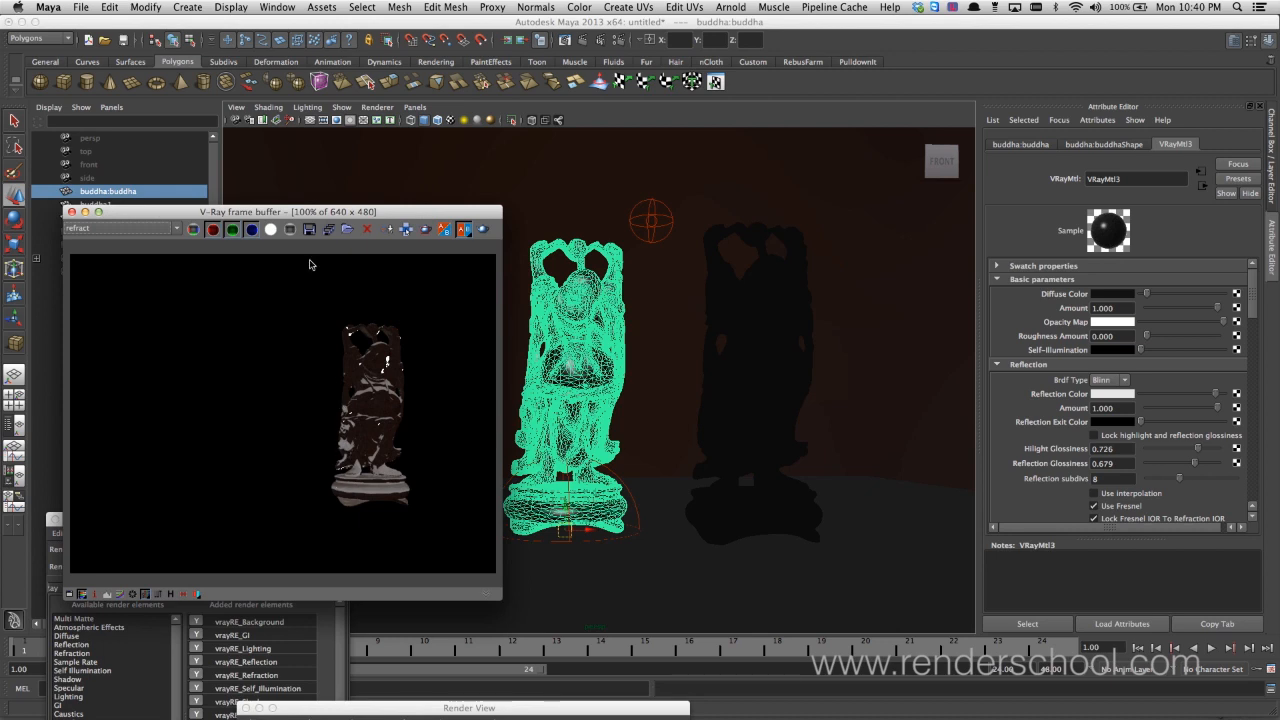
Step through the specular, GI and background passes in the frame buffer and return to the RGB color image
{"action": "key", "text": "Down"}
{"action": "key", "text": "Down"}
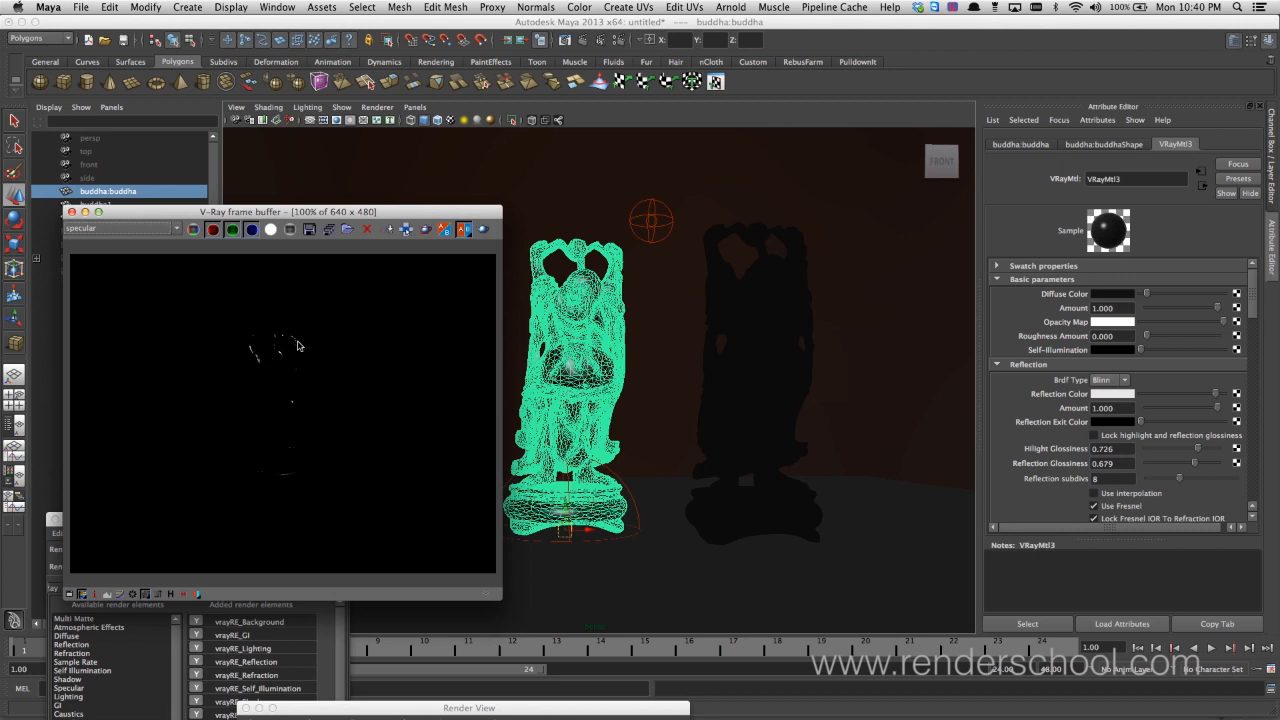
{"action": "key", "text": "Down"}
{"action": "key", "text": "Down"}
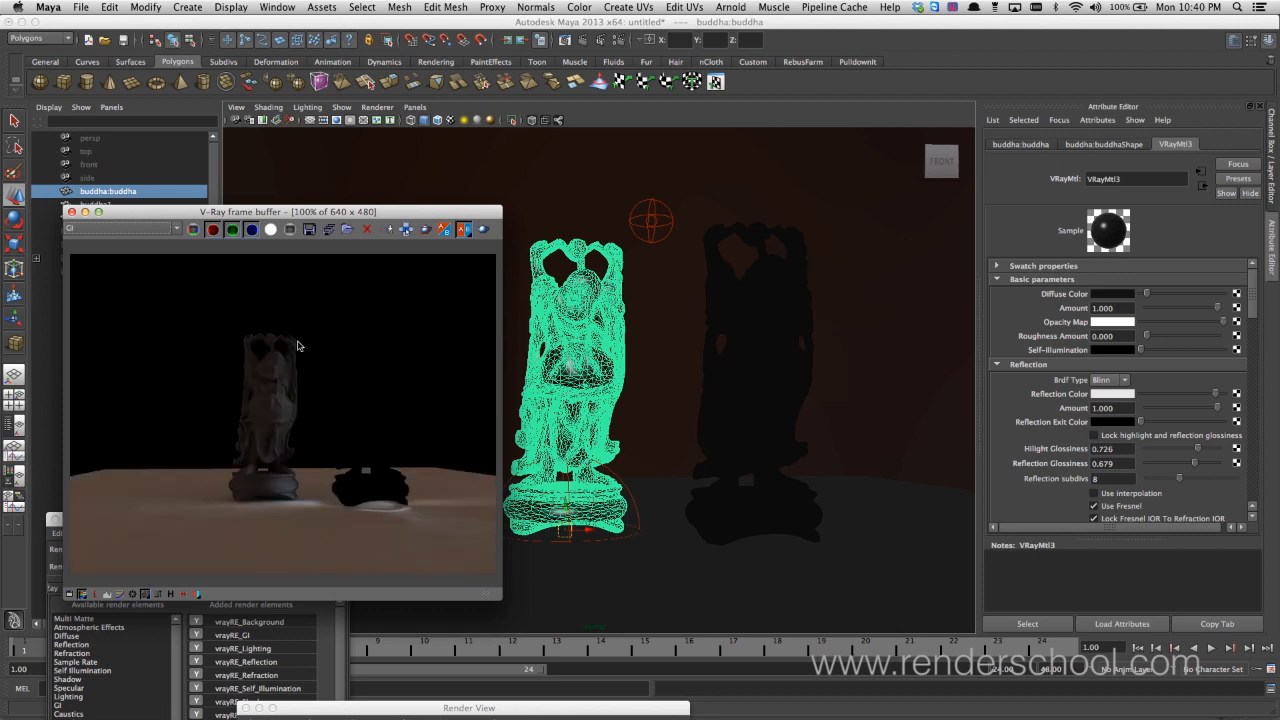
{"action": "key", "text": "Down"}
{"action": "key", "text": "Down"}
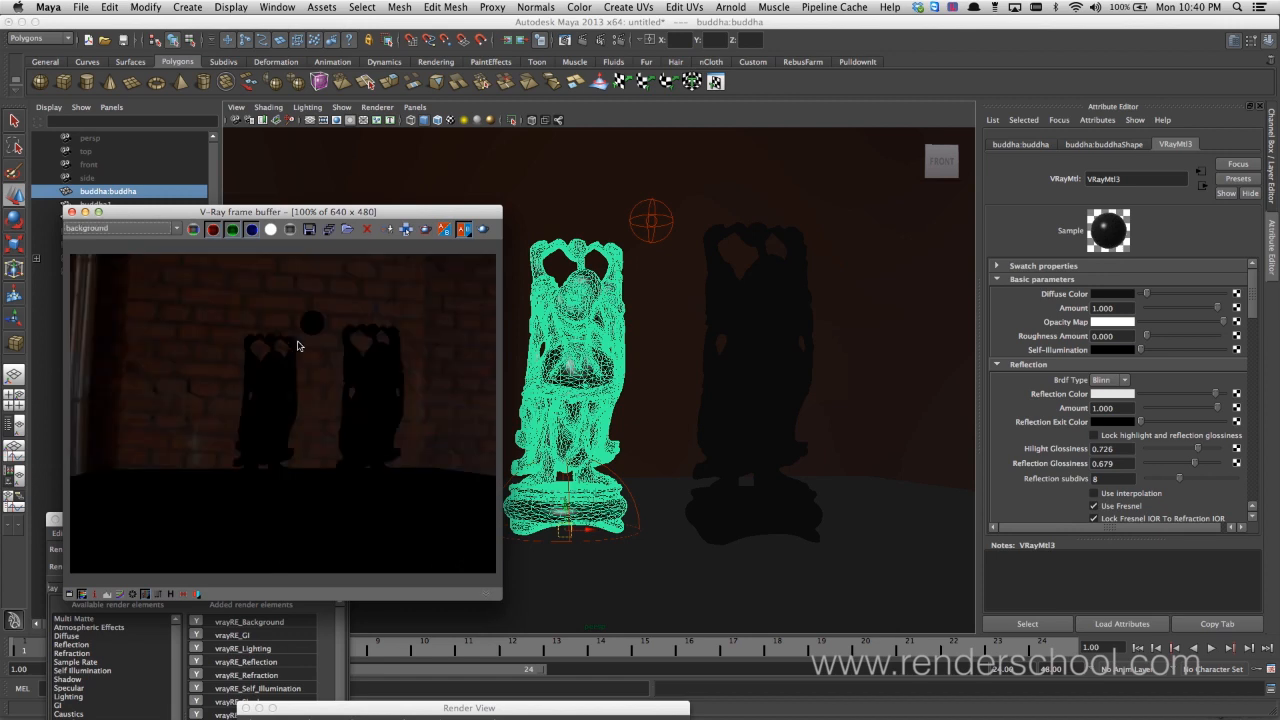
{"action": "key", "text": "Down"}
{"action": "key", "text": "Down"}
{"action": "key", "text": "Down"}
{"action": "key", "text": "Down"}
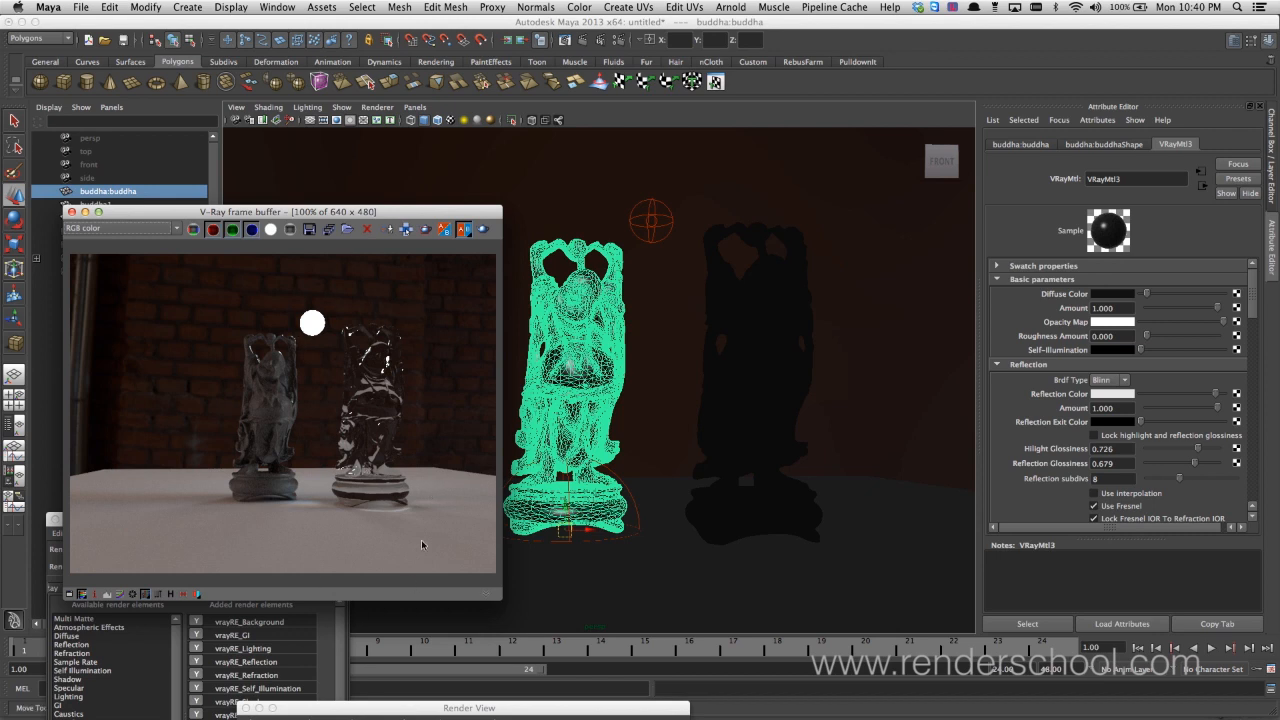
Arrange the frame buffer and Render Settings windows side by side, and add and select the Extra Tex render element
{"action": "left_click_drag", "start_coordinate": [330, 212], "coordinate": [595, 198]}
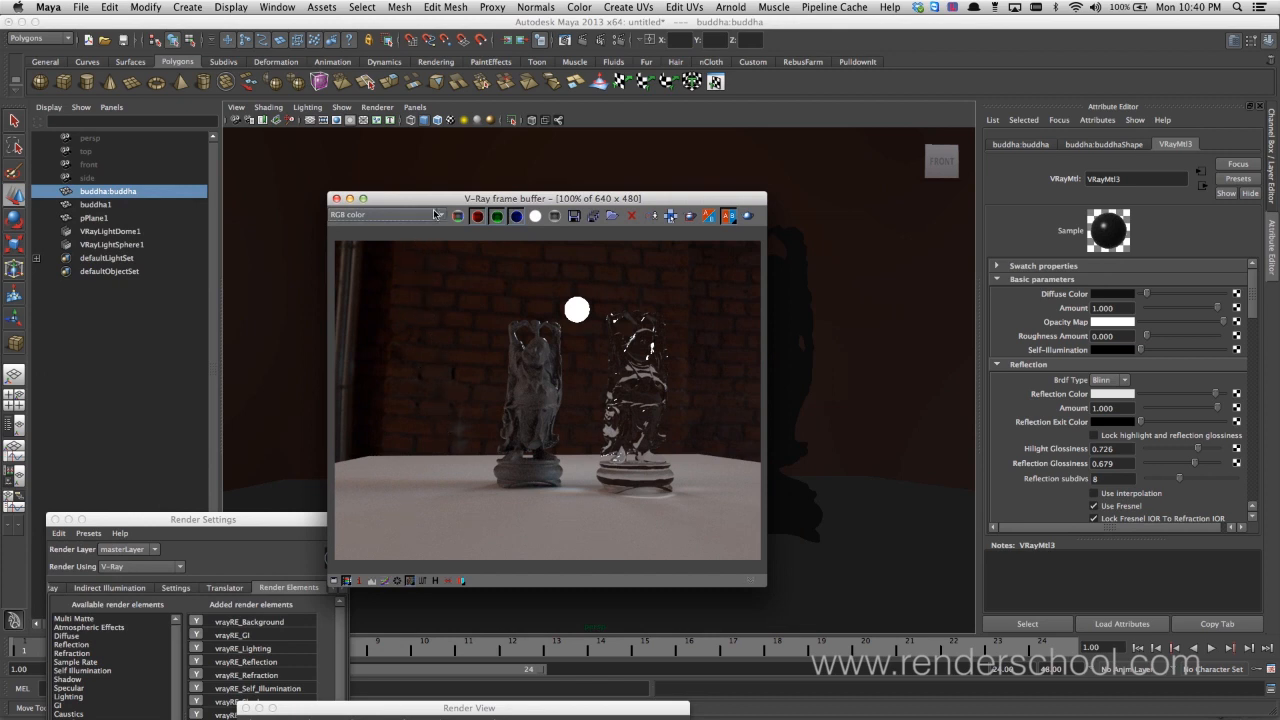
{"action": "left_click_drag", "start_coordinate": [467, 200], "coordinate": [605, 245]}
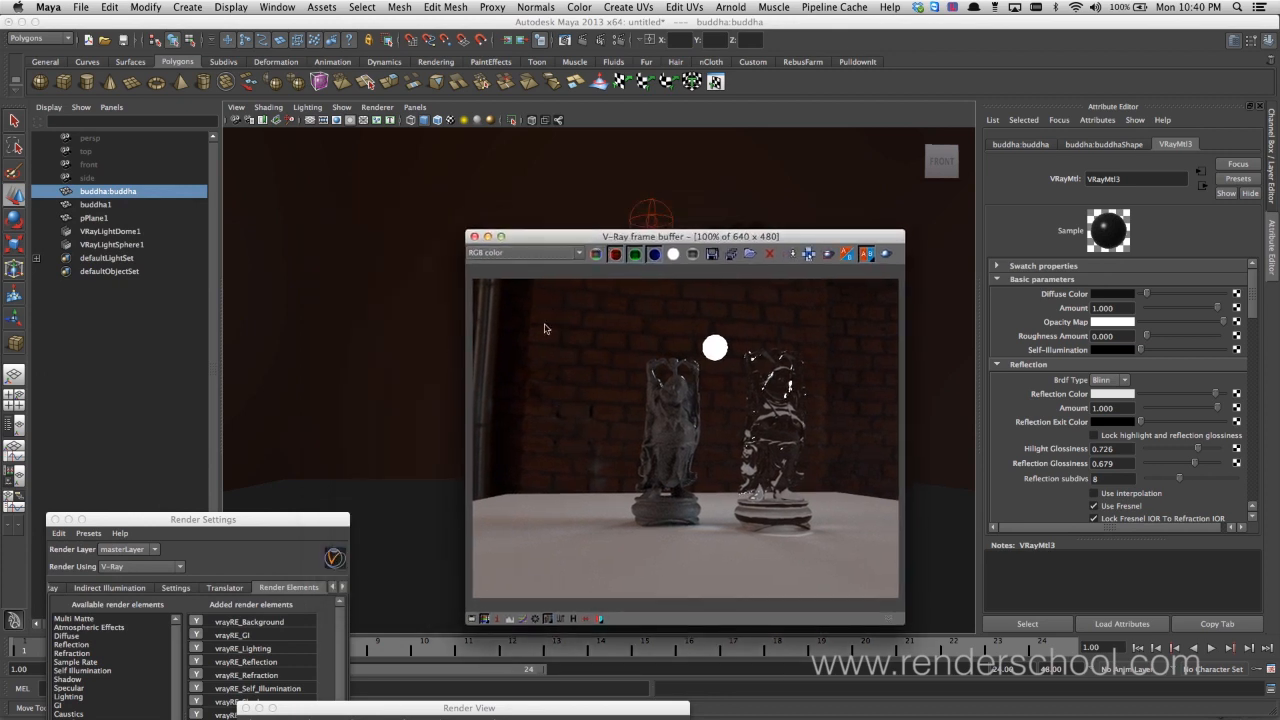
{"action": "left_click_drag", "start_coordinate": [263, 523], "coordinate": [326, 205]}
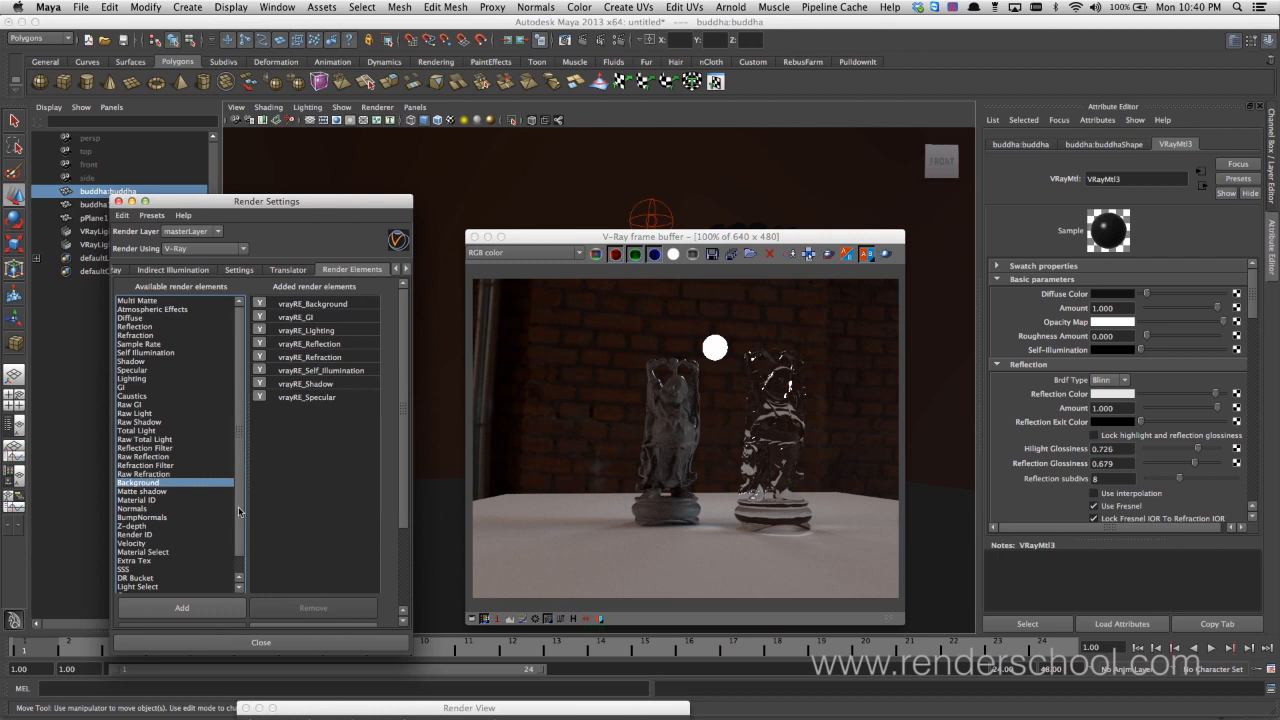
{"action": "scroll", "coordinate": [233, 555], "scroll_direction": "down", "scroll_amount": 1}
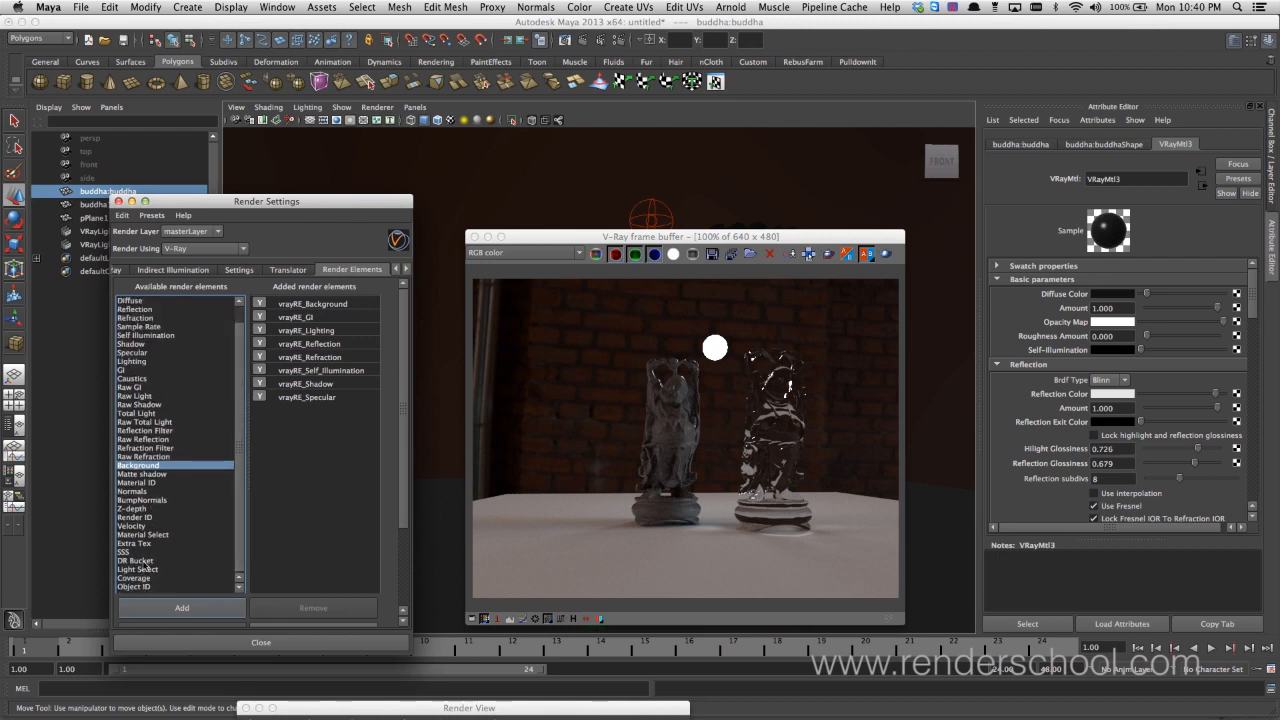
{"action": "double_click", "coordinate": [148, 543]}
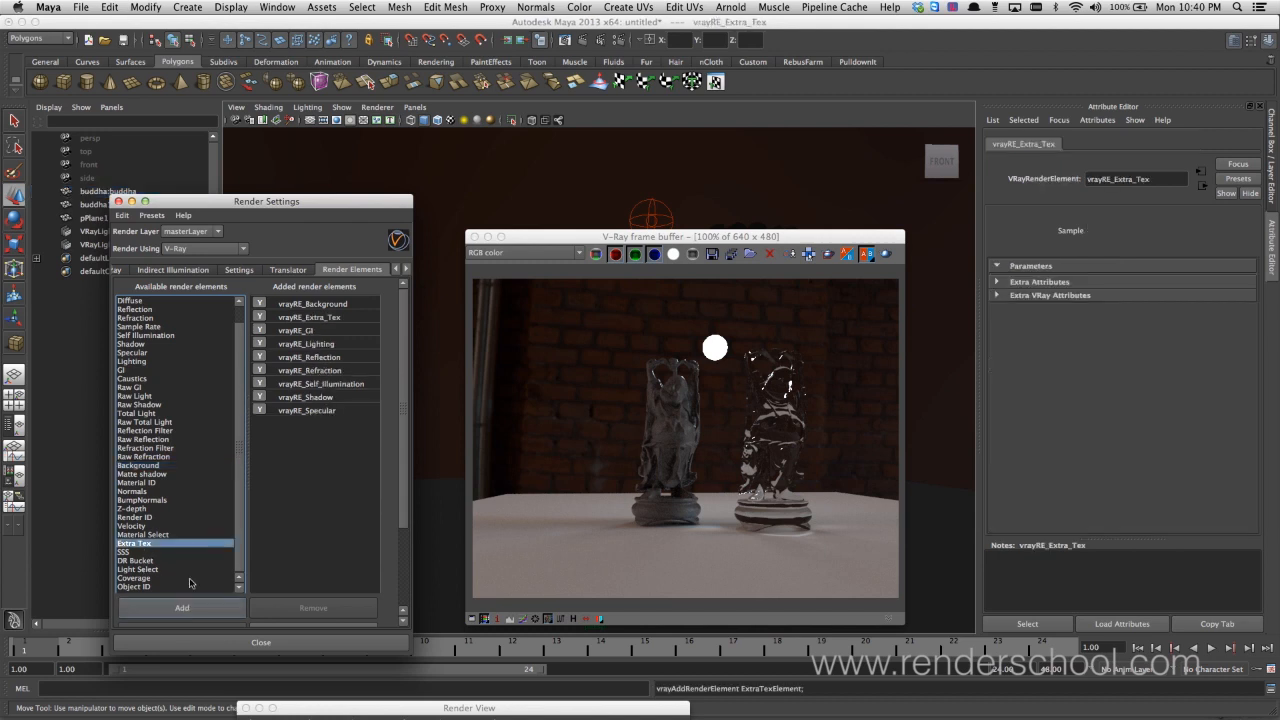
{"action": "left_click", "coordinate": [335, 318]}
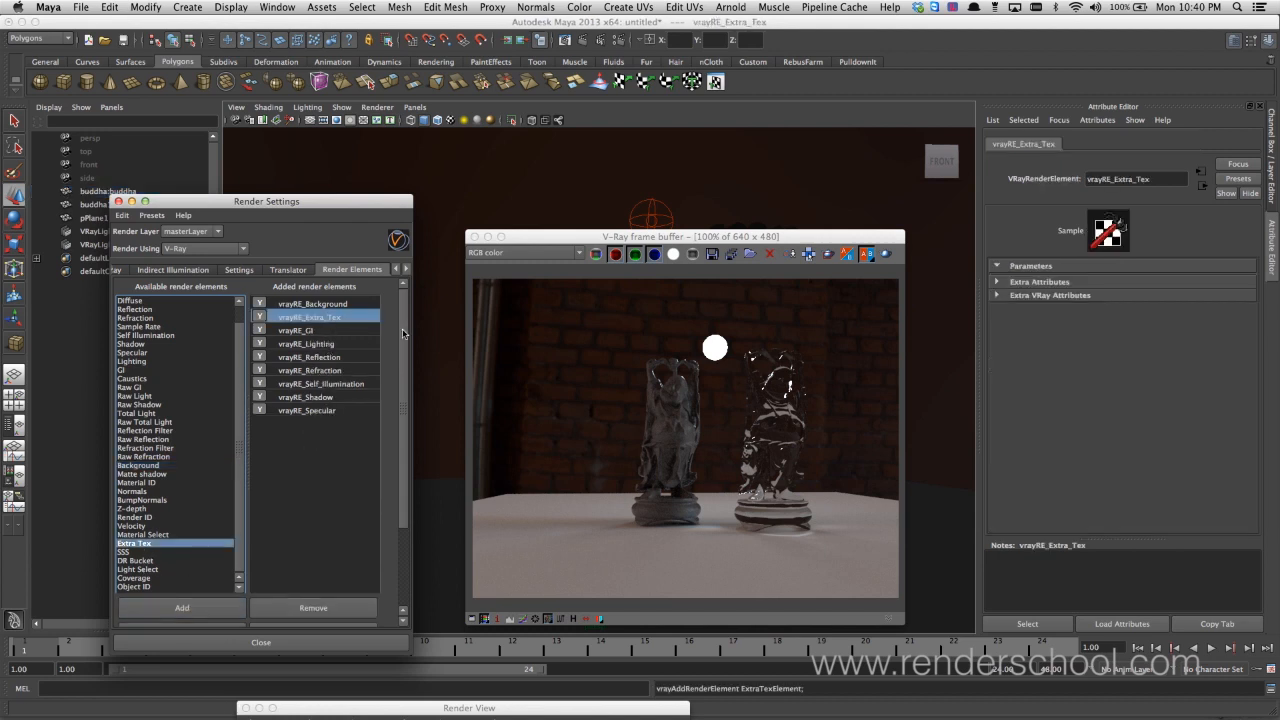
Assign a VRay Dirt texture to the Extra Tex render element
{"action": "left_click", "coordinate": [1050, 295]}
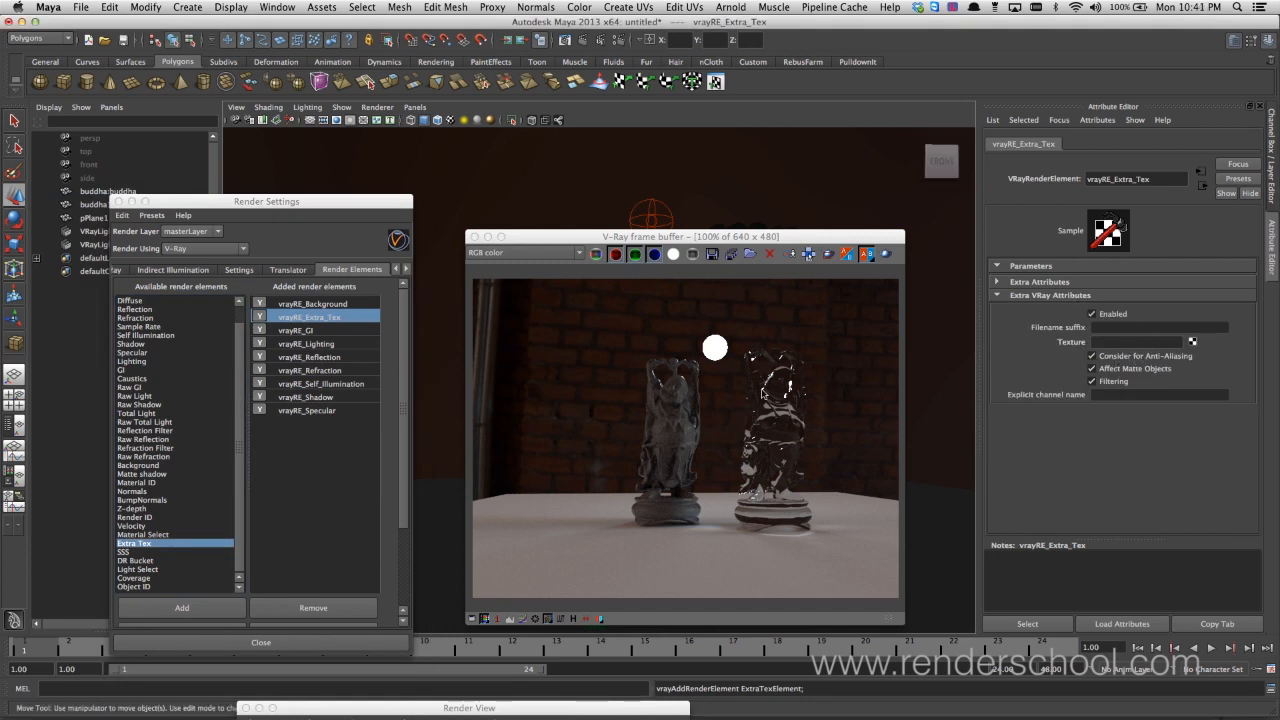
{"action": "left_click", "coordinate": [1192, 342]}
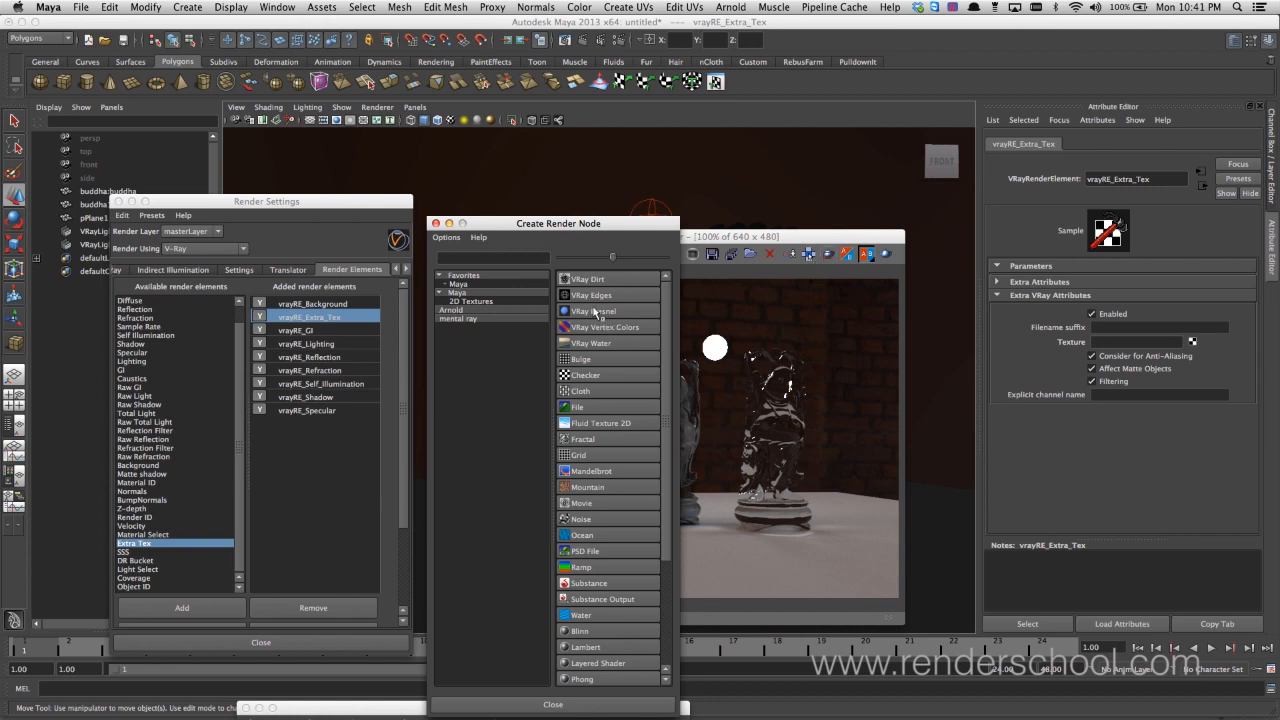
{"action": "left_click", "coordinate": [614, 281]}
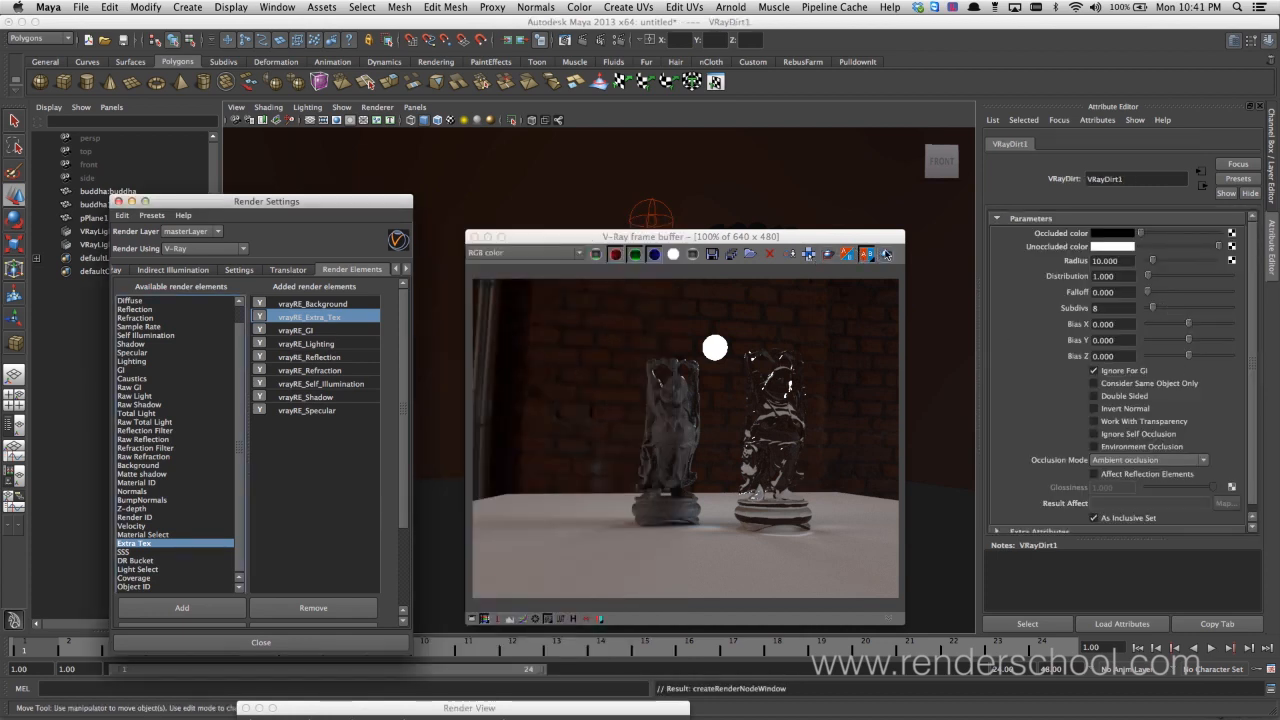
{"action": "left_click", "coordinate": [1202, 186]}
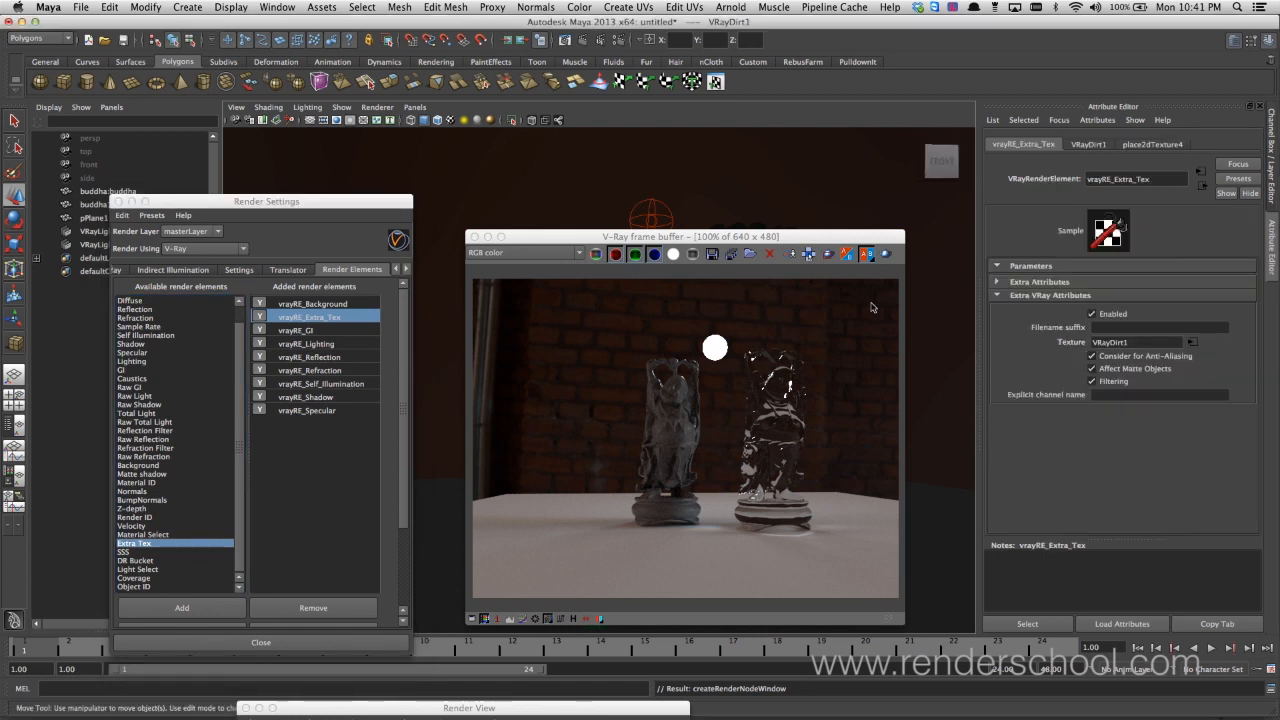
Render a region around the lower halves of the two statues and display its VRayDirt1 pass
{"action": "left_click", "coordinate": [823, 256]}
{"action": "mouse_move", "coordinate": [605, 412]}
{"action": "left_mouse_down"}
{"action": "mouse_move", "coordinate": [739, 585]}
{"action": "mouse_move", "coordinate": [798, 579]}
{"action": "left_mouse_up"}
{"action": "left_click", "coordinate": [885, 254]}
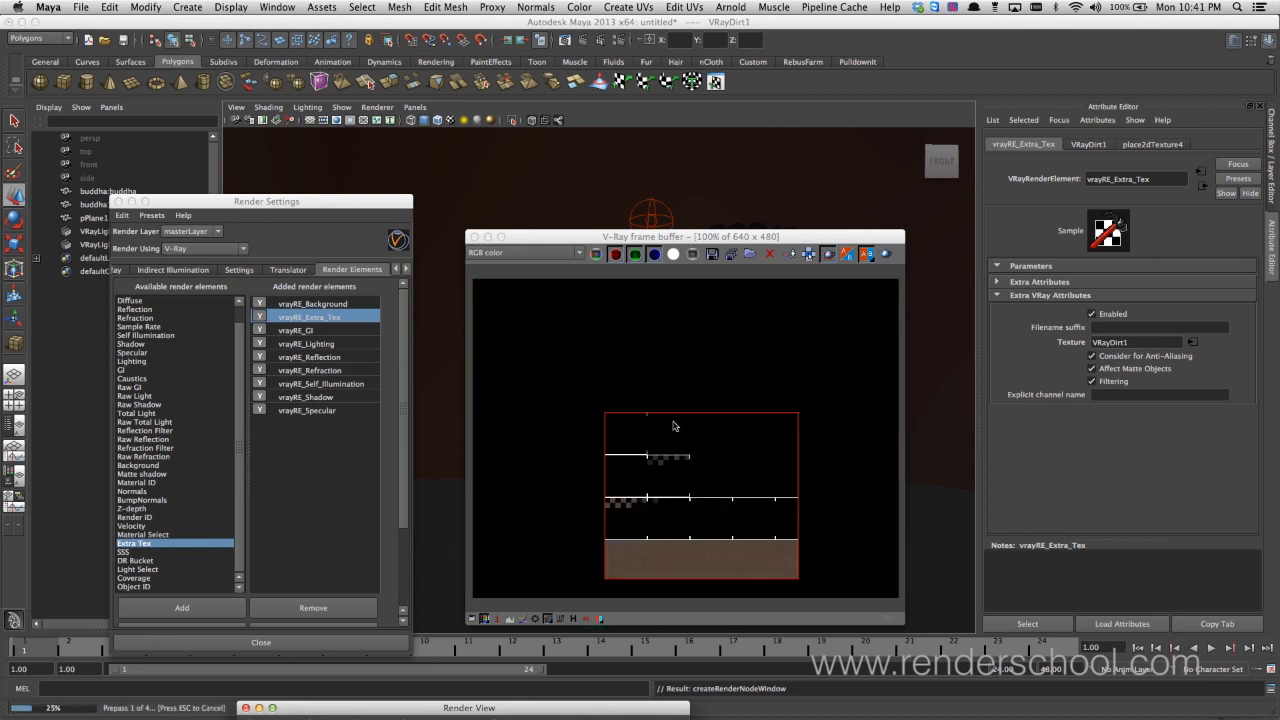
{"action": "left_click", "coordinate": [577, 255]}
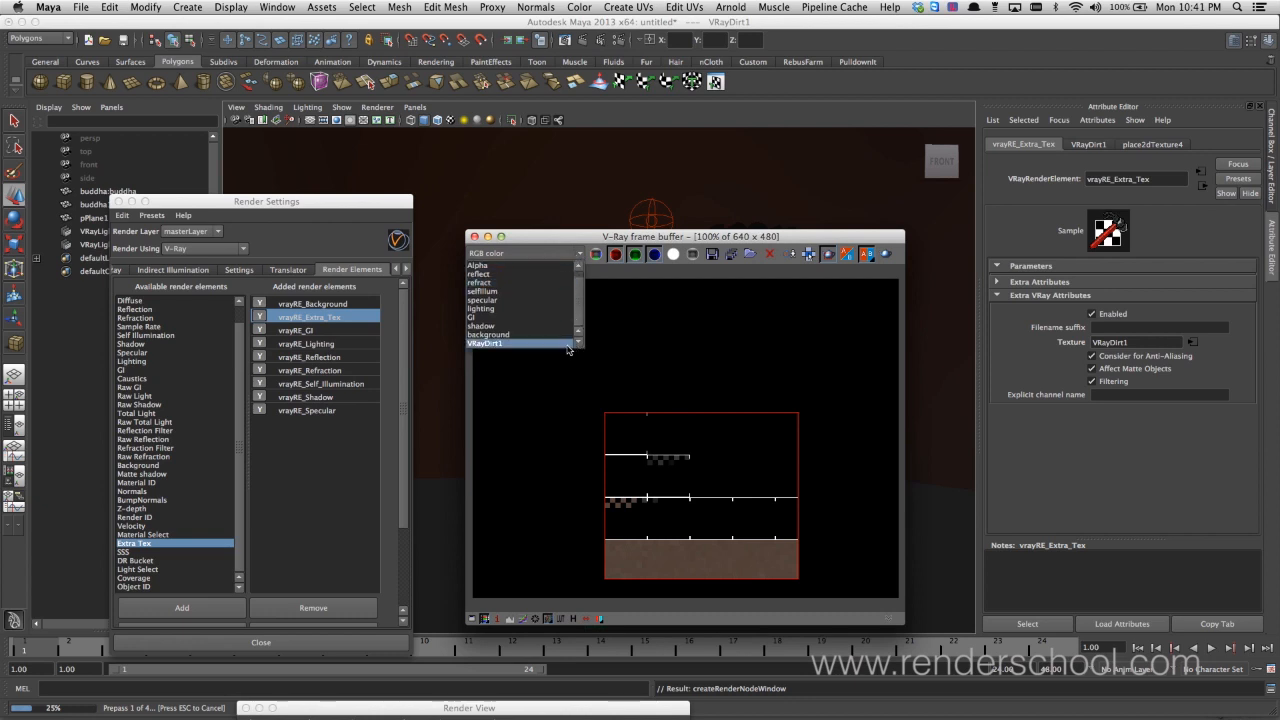
{"action": "left_click", "coordinate": [548, 344]}
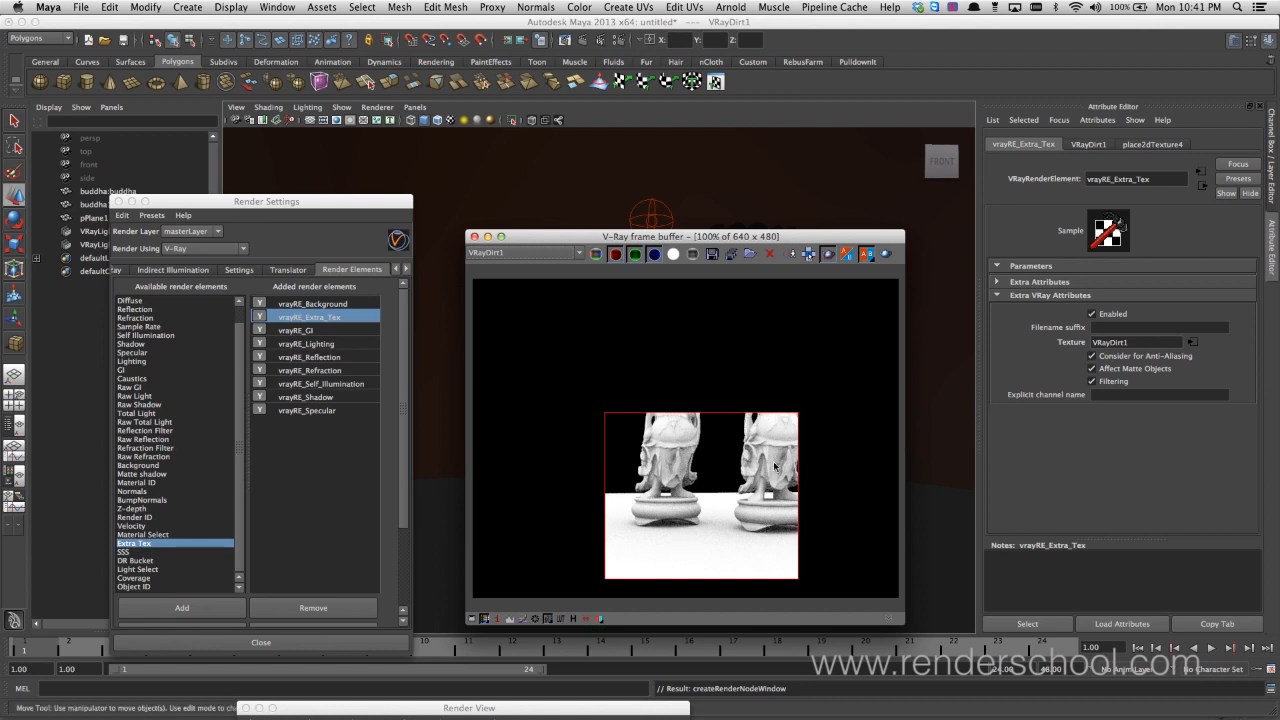
Turn off region rendering and switch the frame buffer back to the RGB color image
{"action": "left_click", "coordinate": [829, 255]}
{"action": "left_click", "coordinate": [540, 253]}
{"action": "left_click", "coordinate": [562, 266]}
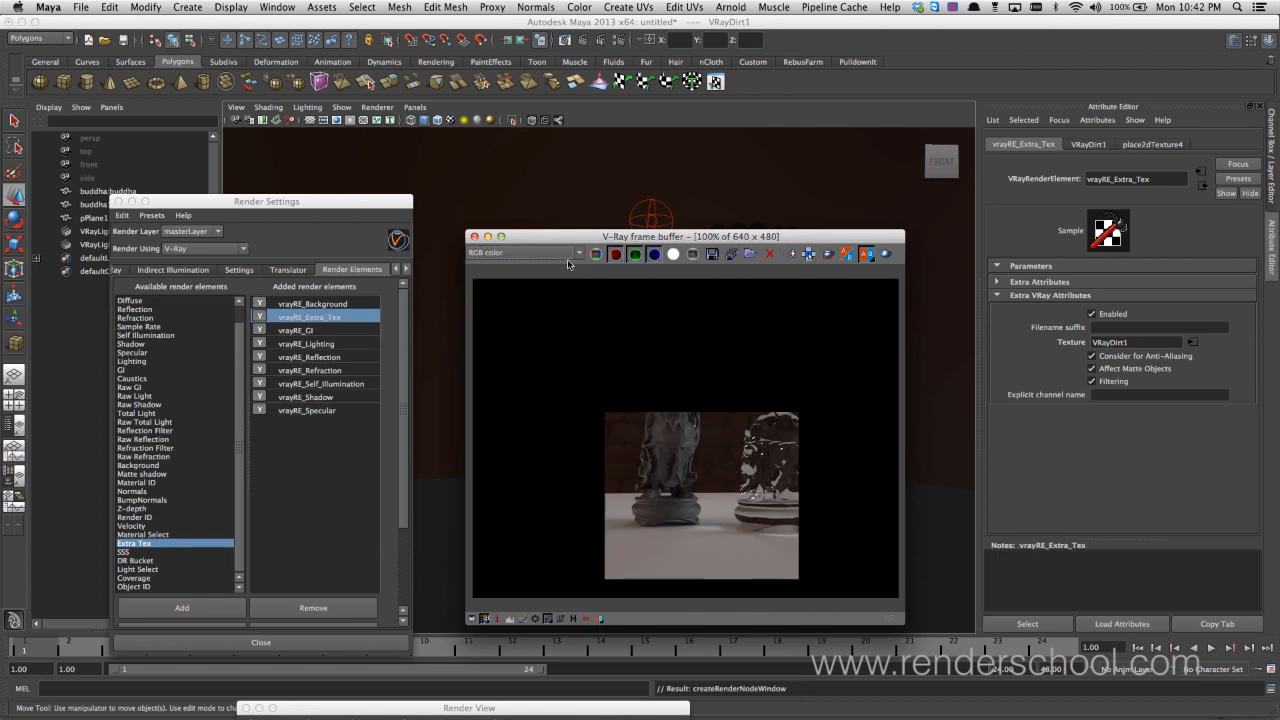
Disable the Extra Tex render element and add the Z-depth render element
{"action": "left_click_drag", "start_coordinate": [634, 237], "coordinate": [582, 564]}
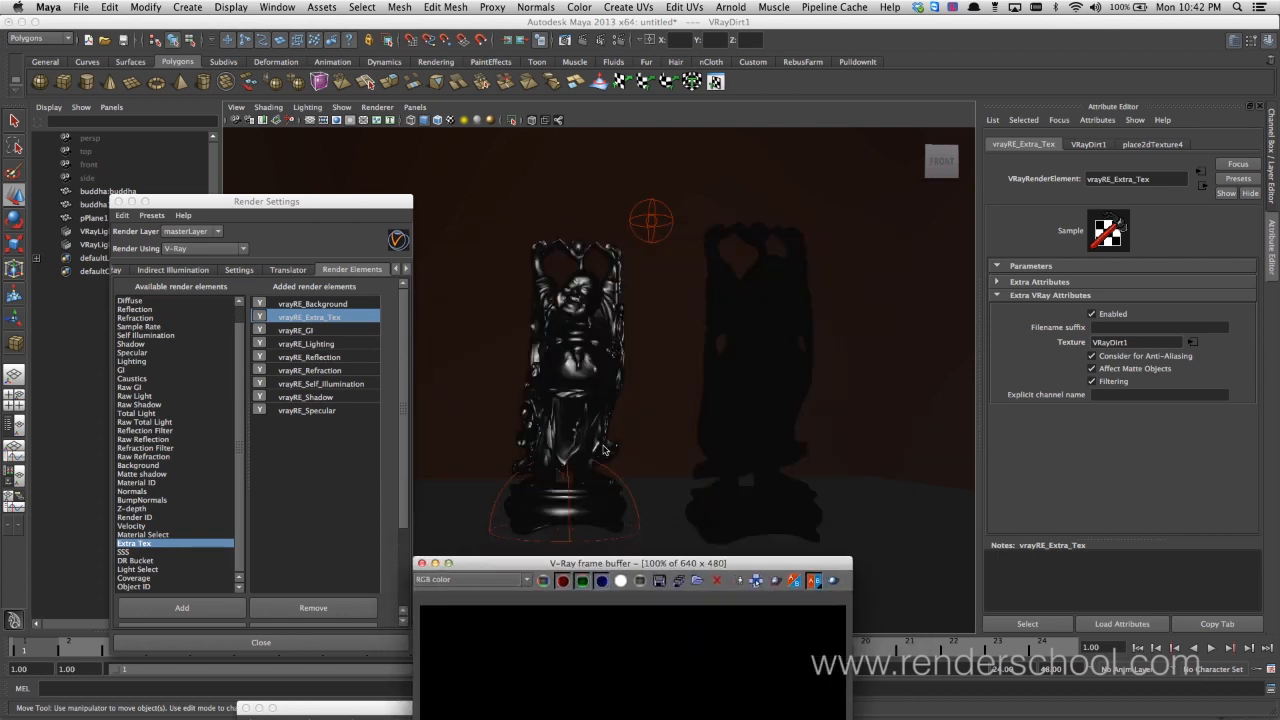
{"action": "left_click", "coordinate": [239, 543]}
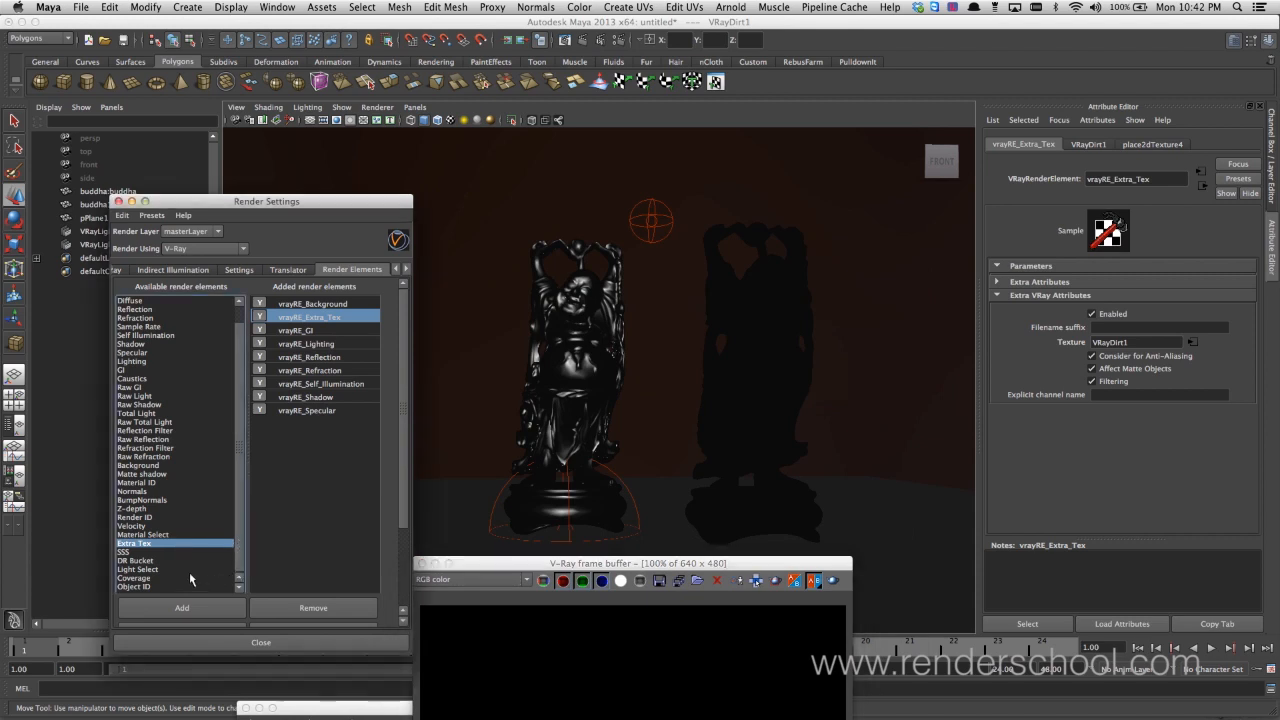
{"action": "left_click", "coordinate": [165, 509]}
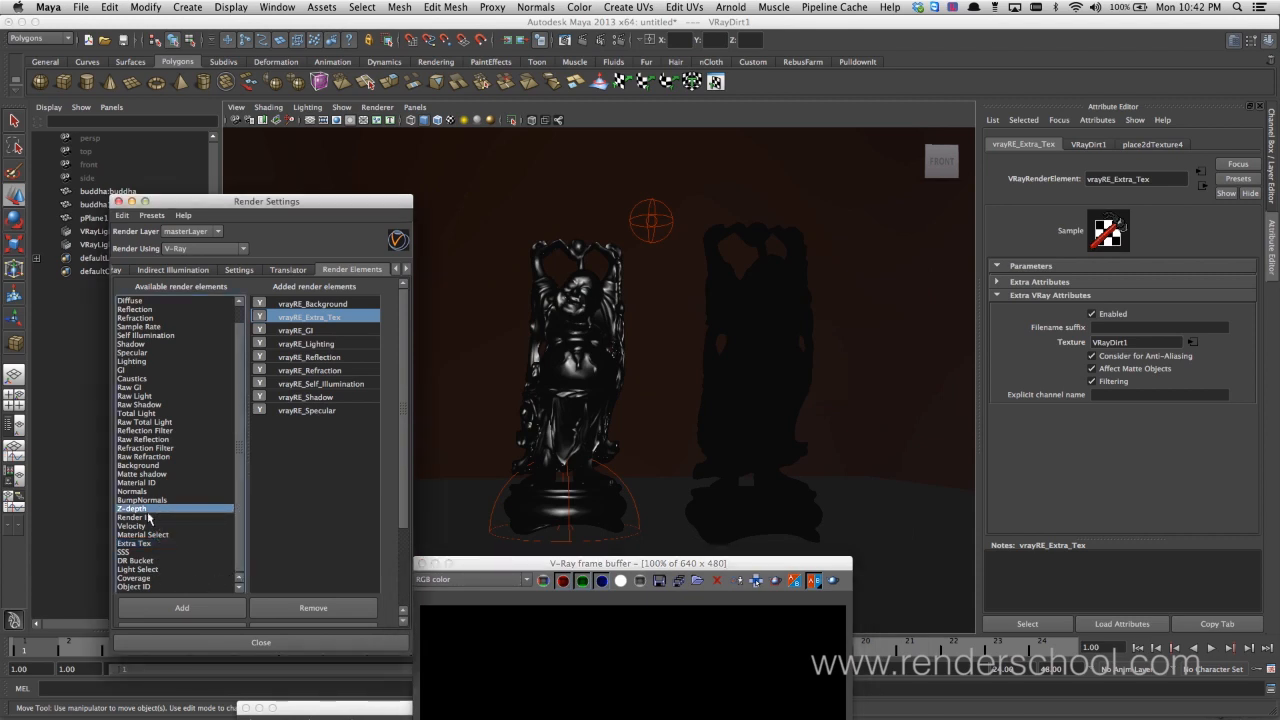
{"action": "double_click", "coordinate": [150, 510]}
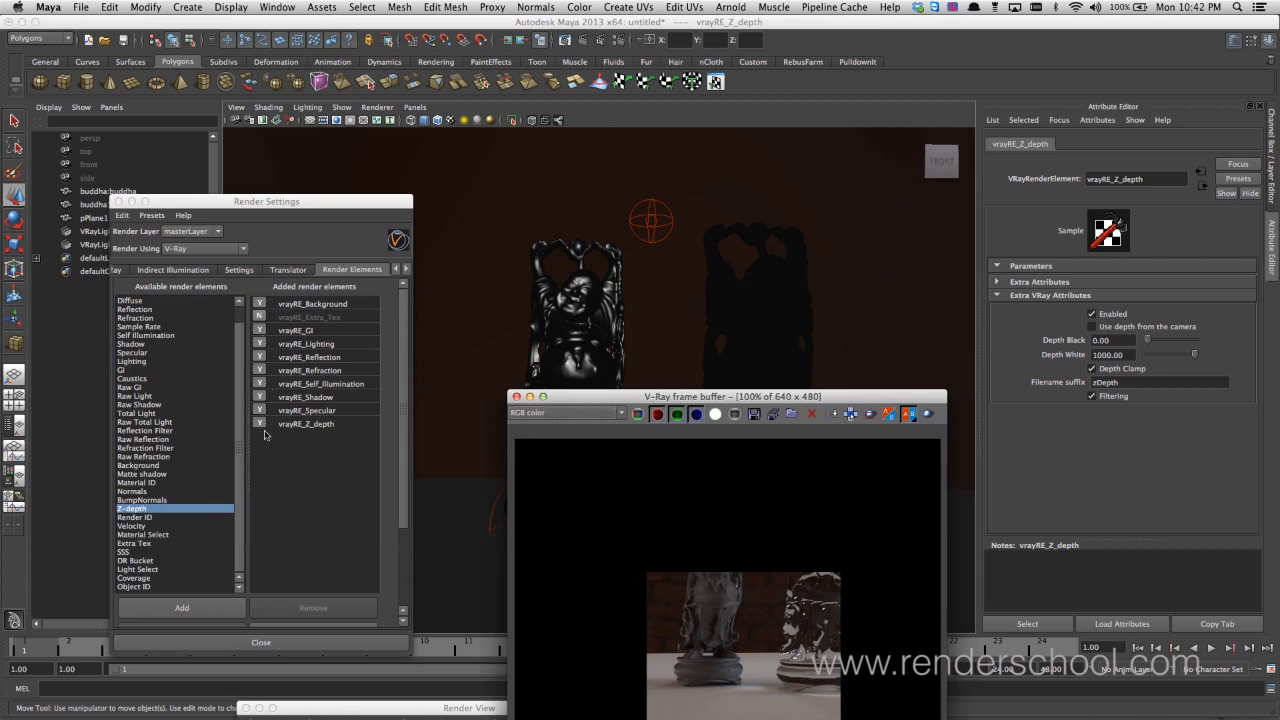
Set the Z-depth element's Depth White to 100 and turn off its Depth Clamp and Filtering
{"action": "left_click_drag", "start_coordinate": [587, 397], "coordinate": [485, 445]}
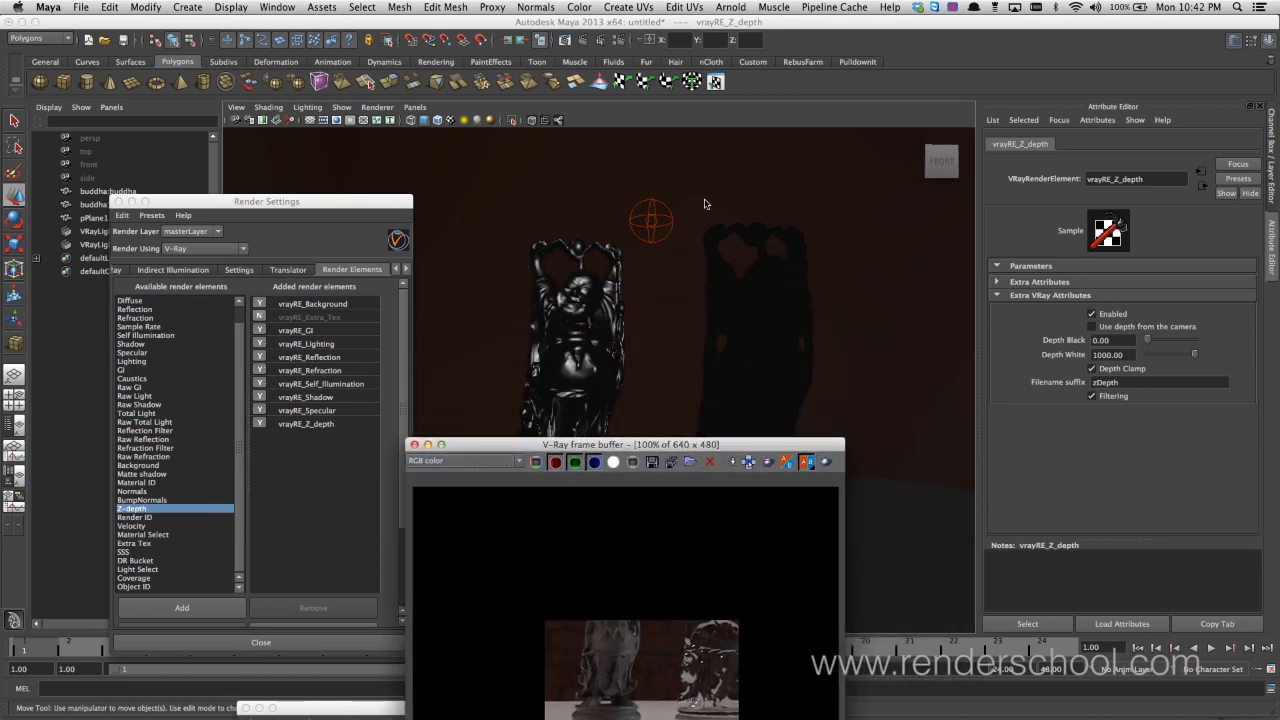
{"action": "left_click", "coordinate": [1128, 355]}
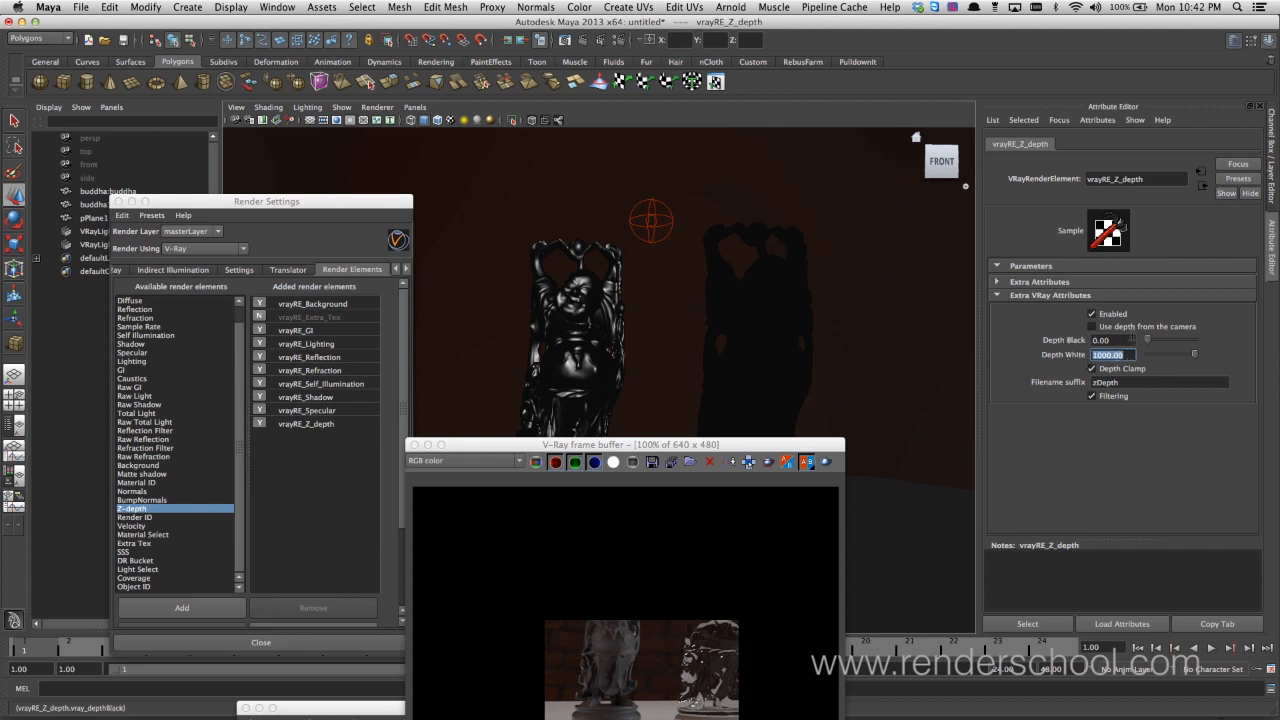
{"action": "left_click", "coordinate": [1128, 355]}
{"action": "left_click_drag", "start_coordinate": [1128, 356], "coordinate": [1062, 362]}
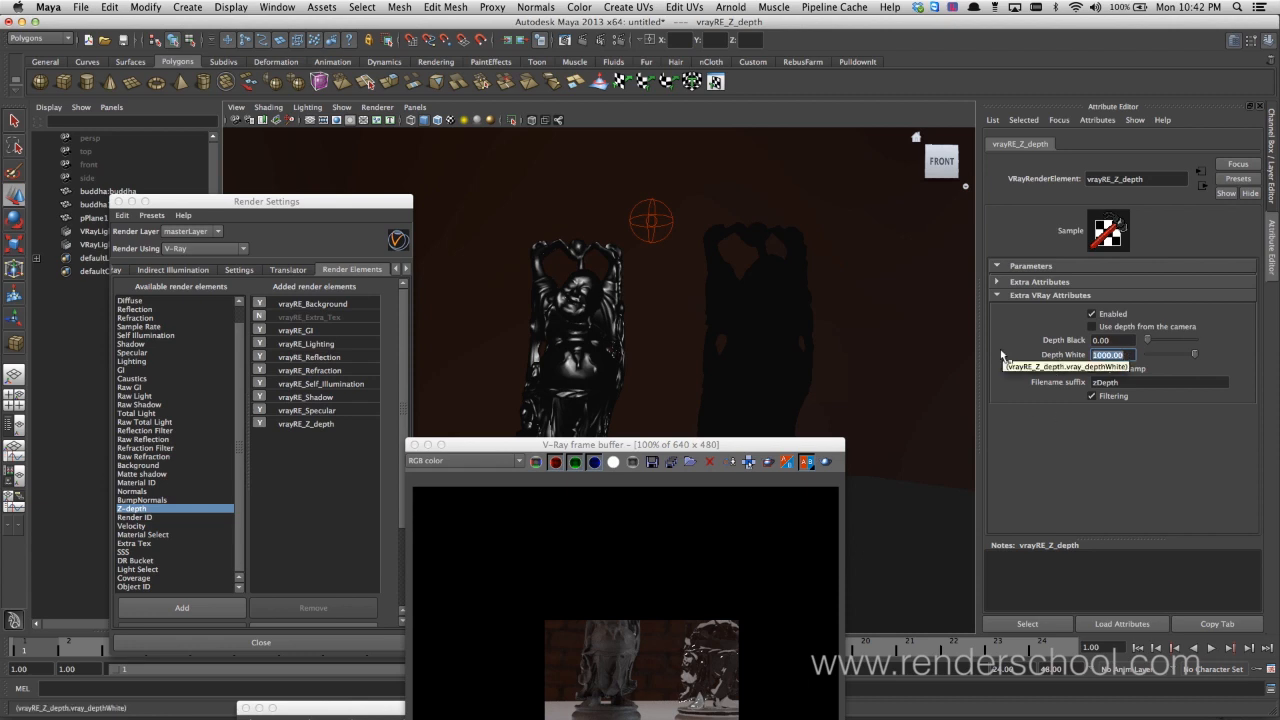
{"action": "type", "text": "100"}
{"action": "key", "text": "Return"}
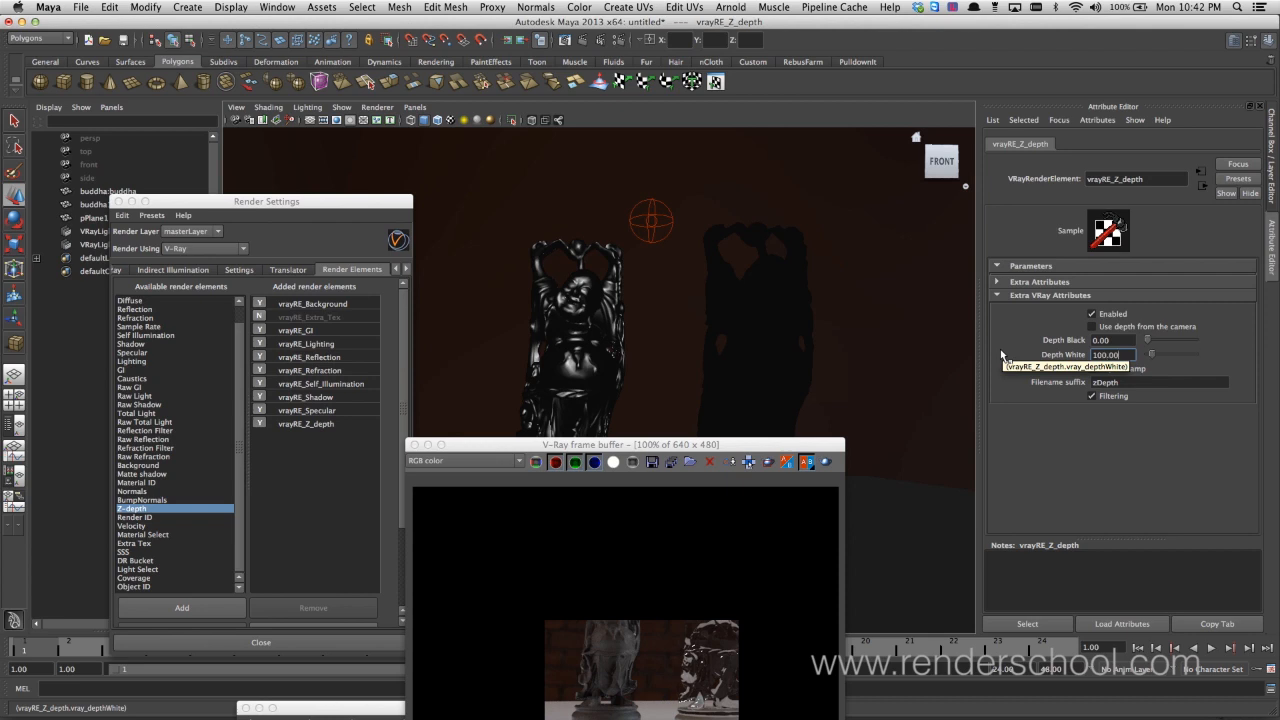
{"action": "left_click", "coordinate": [1091, 397]}
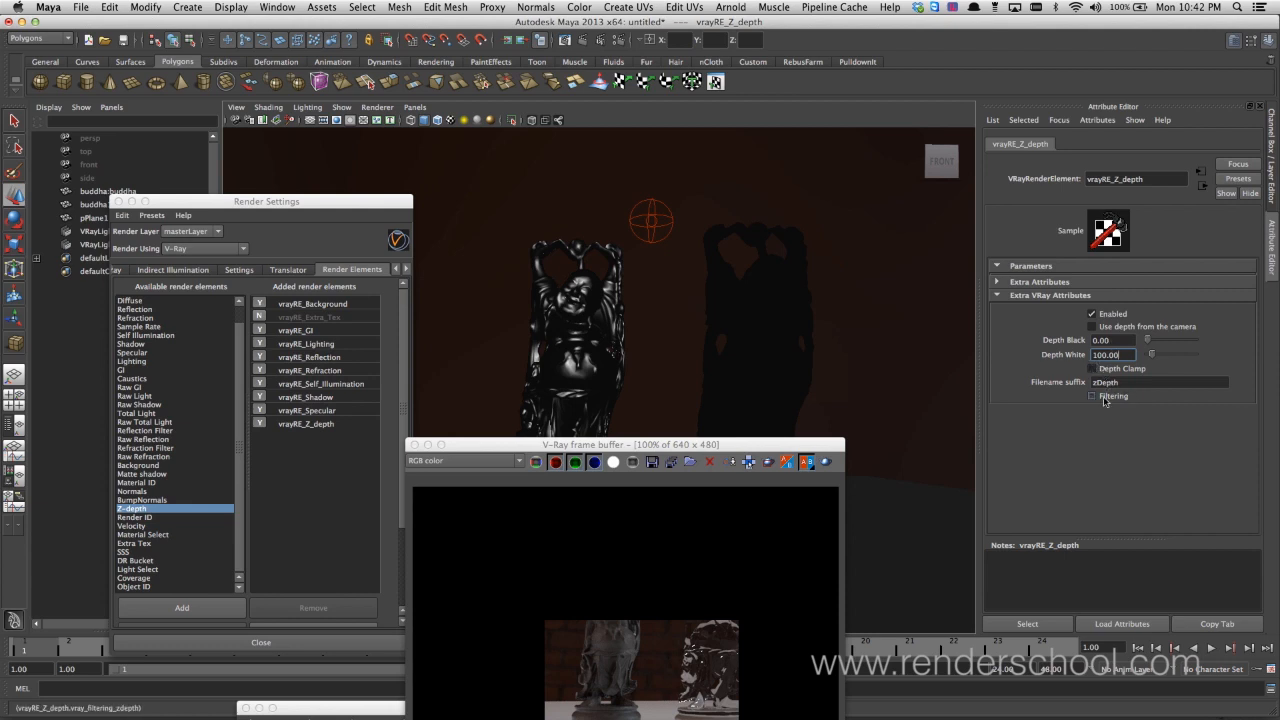
Render the full frame again and display the zDepth pass in the frame buffer
{"action": "left_click_drag", "start_coordinate": [761, 445], "coordinate": [757, 250]}
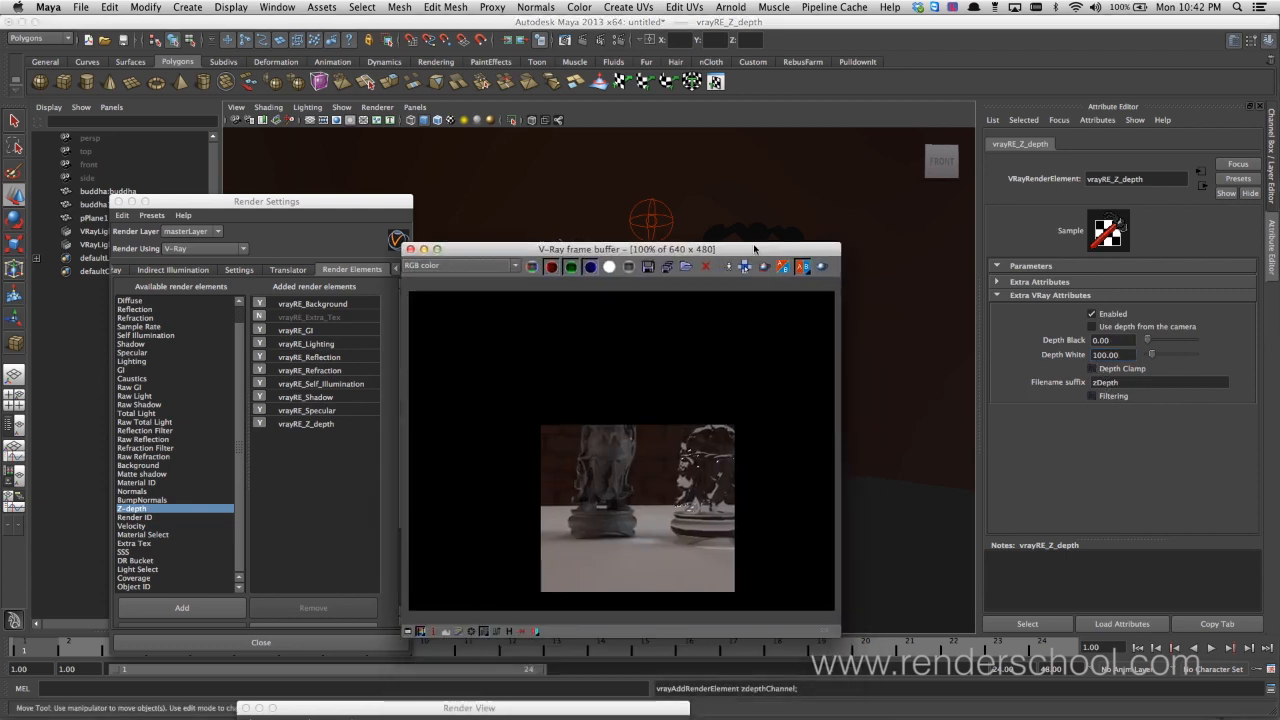
{"action": "left_click", "coordinate": [823, 268]}
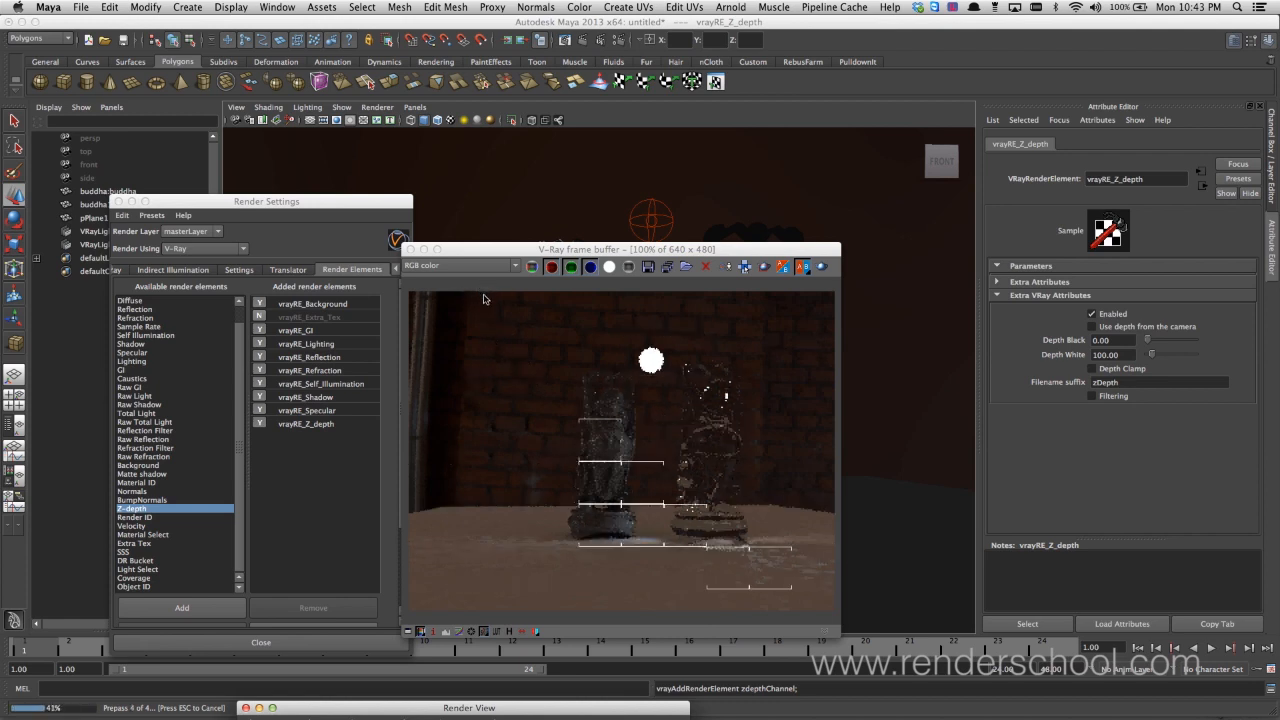
{"action": "left_click", "coordinate": [470, 266]}
{"action": "left_click_drag", "start_coordinate": [514, 320], "coordinate": [514, 330]}
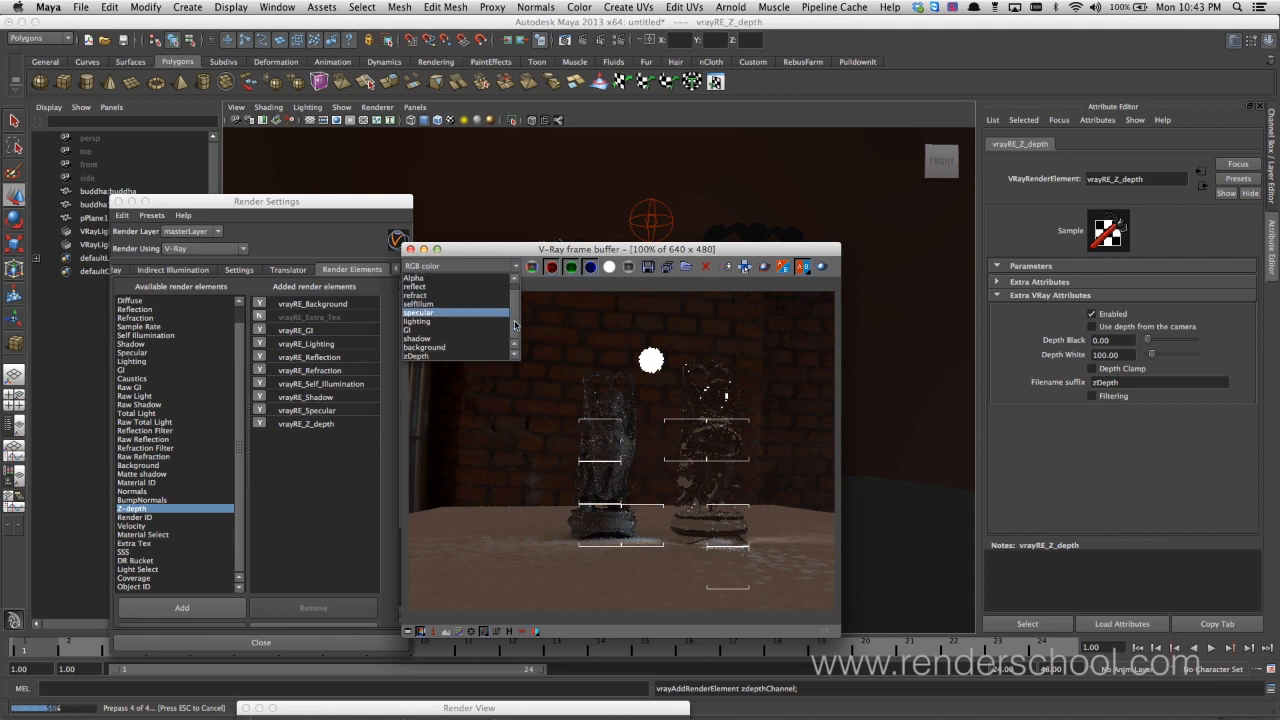
{"action": "left_click", "coordinate": [487, 356]}
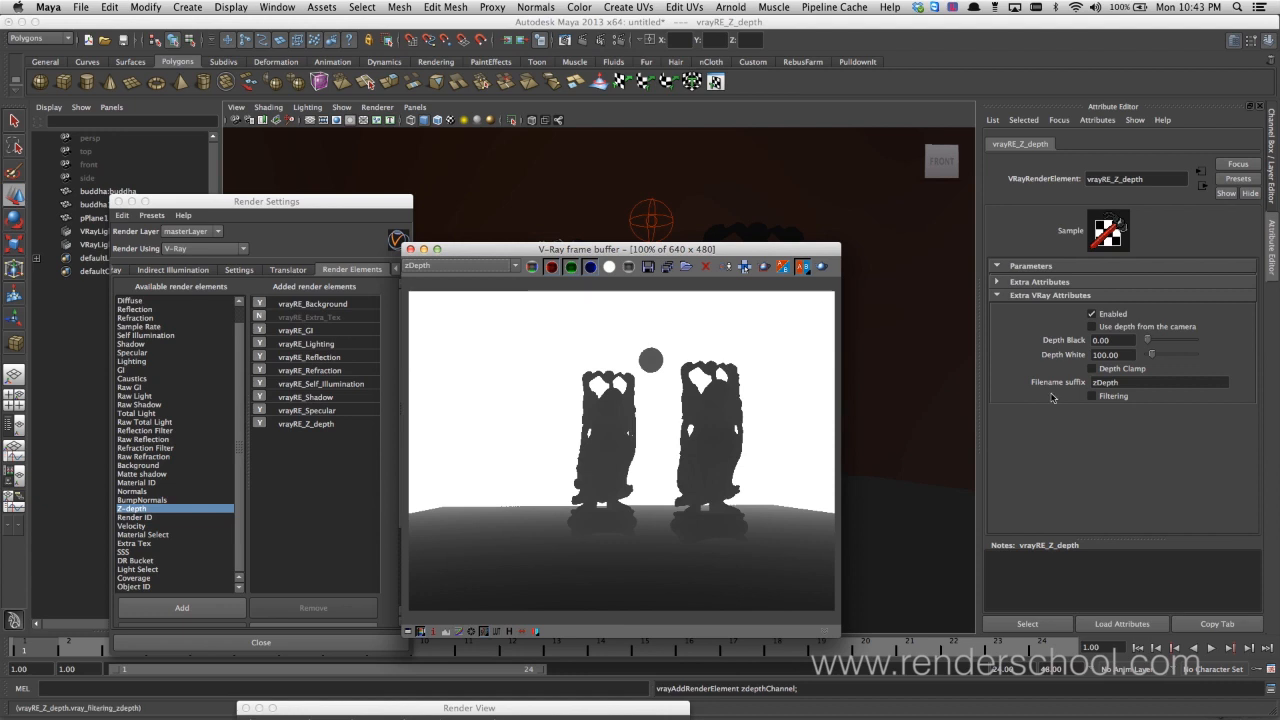
Set the Z-depth element's Depth White to 1 and sample pixel values across the floor in the zDepth pass
{"action": "left_click", "coordinate": [1127, 356]}
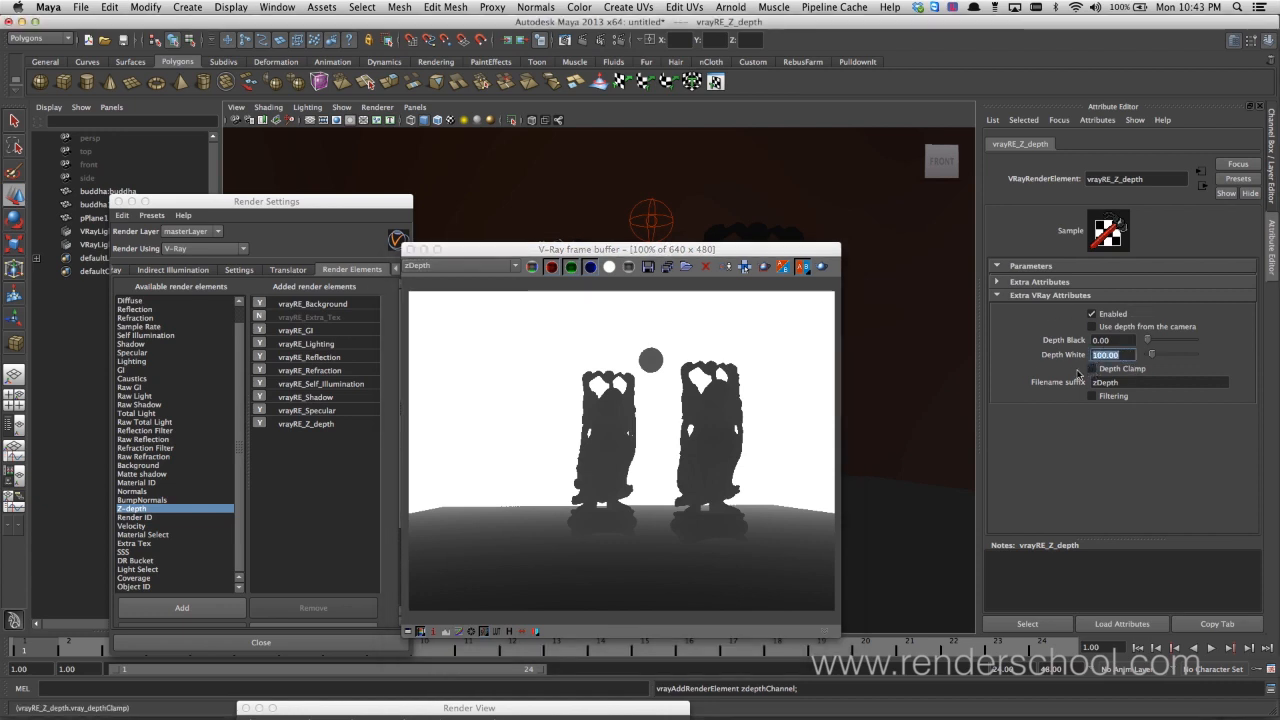
{"action": "type", "text": "1"}
{"action": "key", "text": "Tab"}
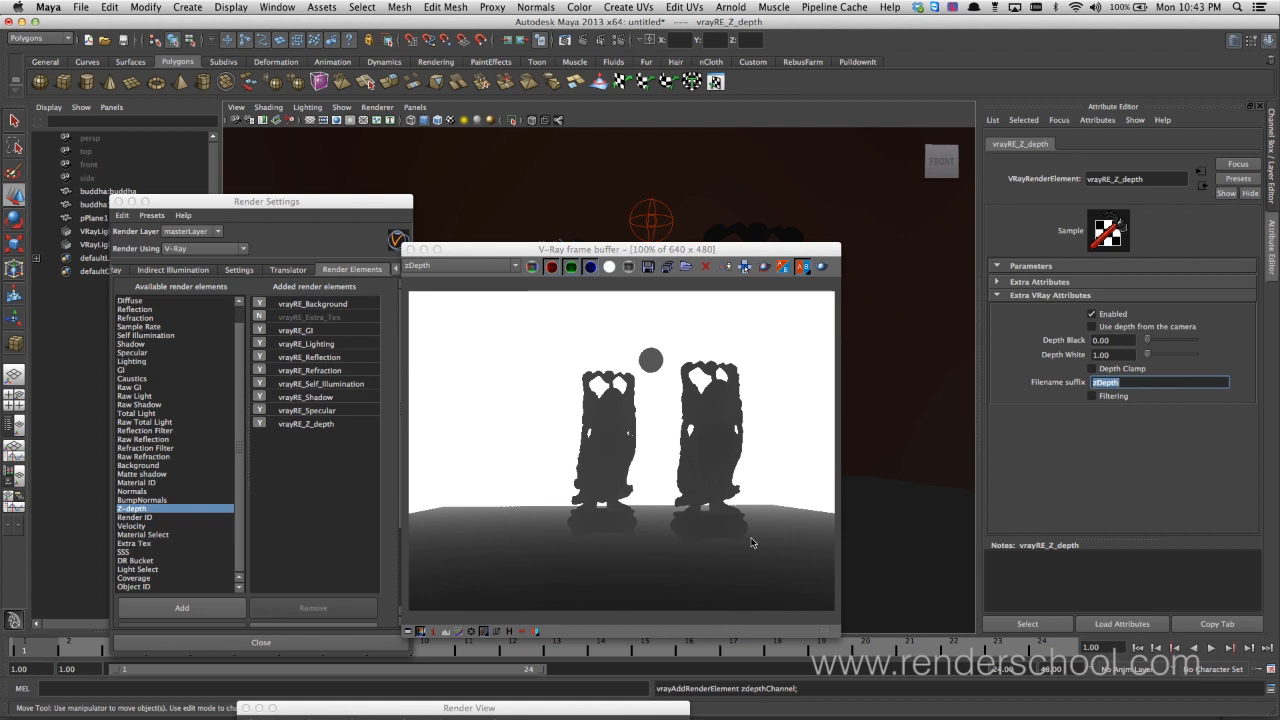
{"action": "right_click_drag", "start_coordinate": [762, 513], "coordinate": [765, 551]}
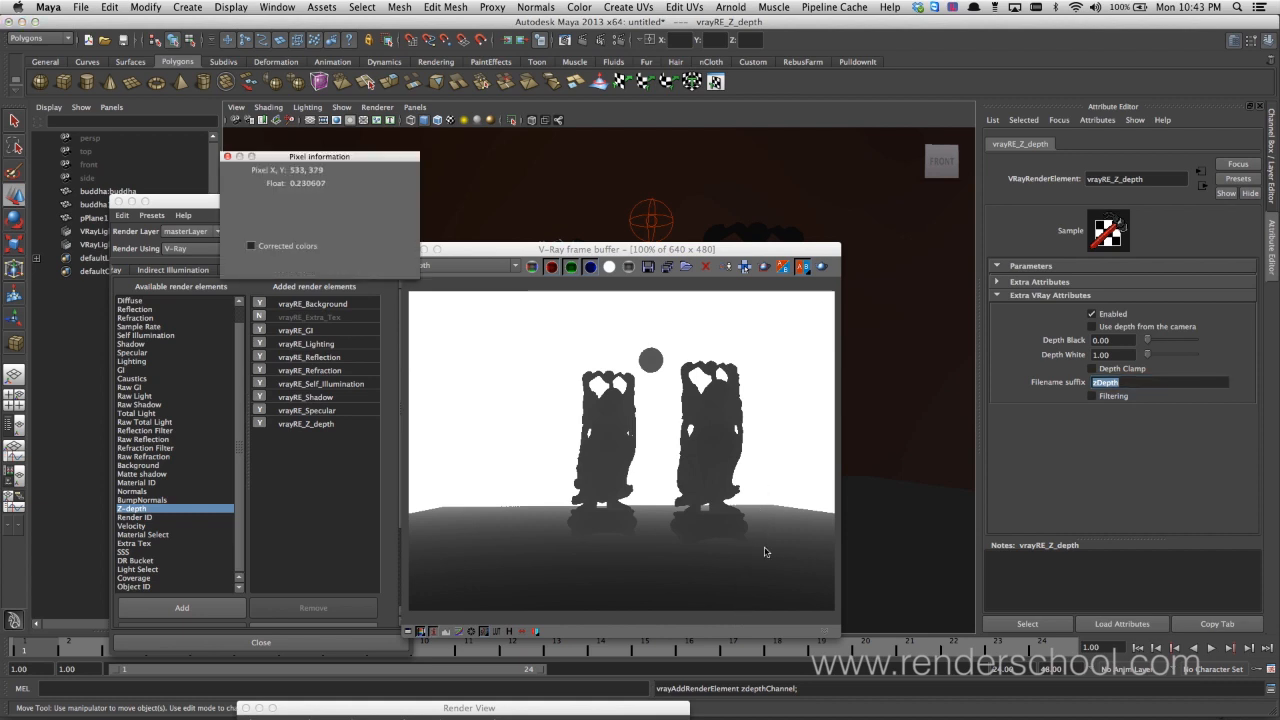
{"action": "right_click_drag", "start_coordinate": [773, 595], "coordinate": [766, 558]}
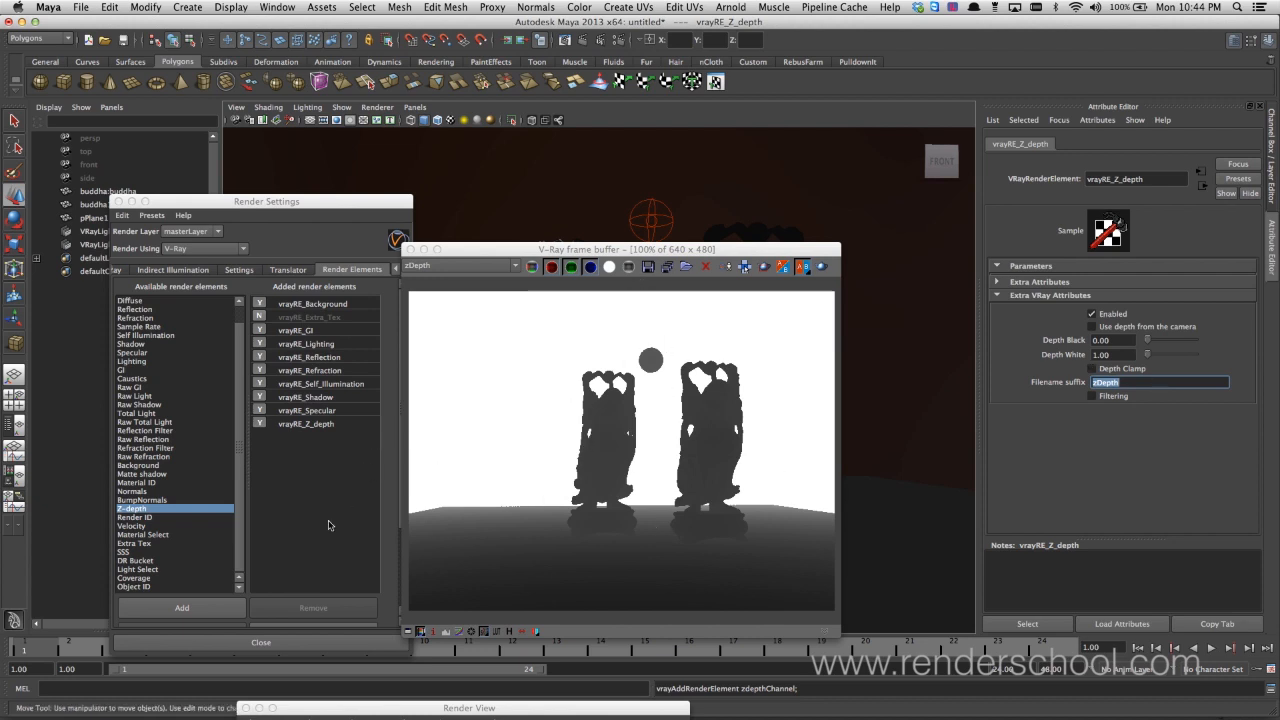
Add the Multi Matte render element and show its attributes, moving the frame buffer off the black buddha in the viewport
{"action": "left_click_drag", "start_coordinate": [636, 251], "coordinate": [738, 372]}
{"action": "left_click_drag", "start_coordinate": [572, 374], "coordinate": [510, 599]}
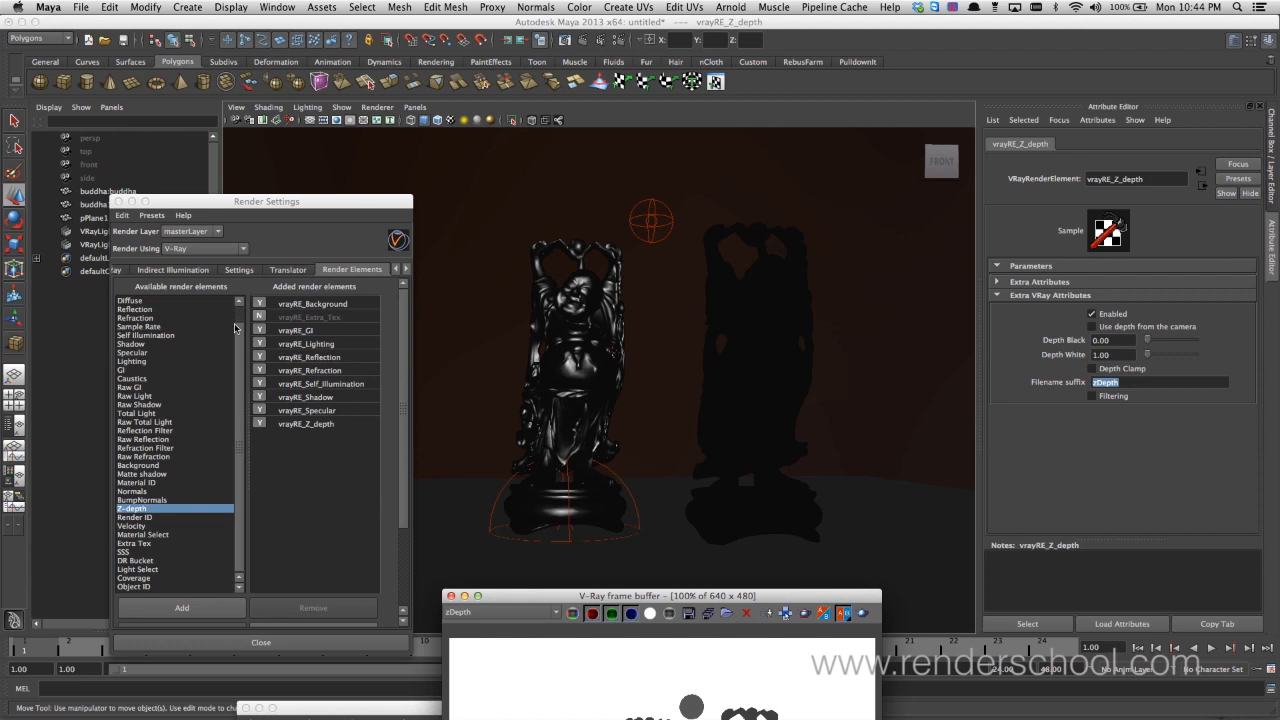
{"action": "scroll", "coordinate": [233, 316], "scroll_direction": "up", "scroll_amount": 2}
{"action": "left_click", "coordinate": [176, 302]}
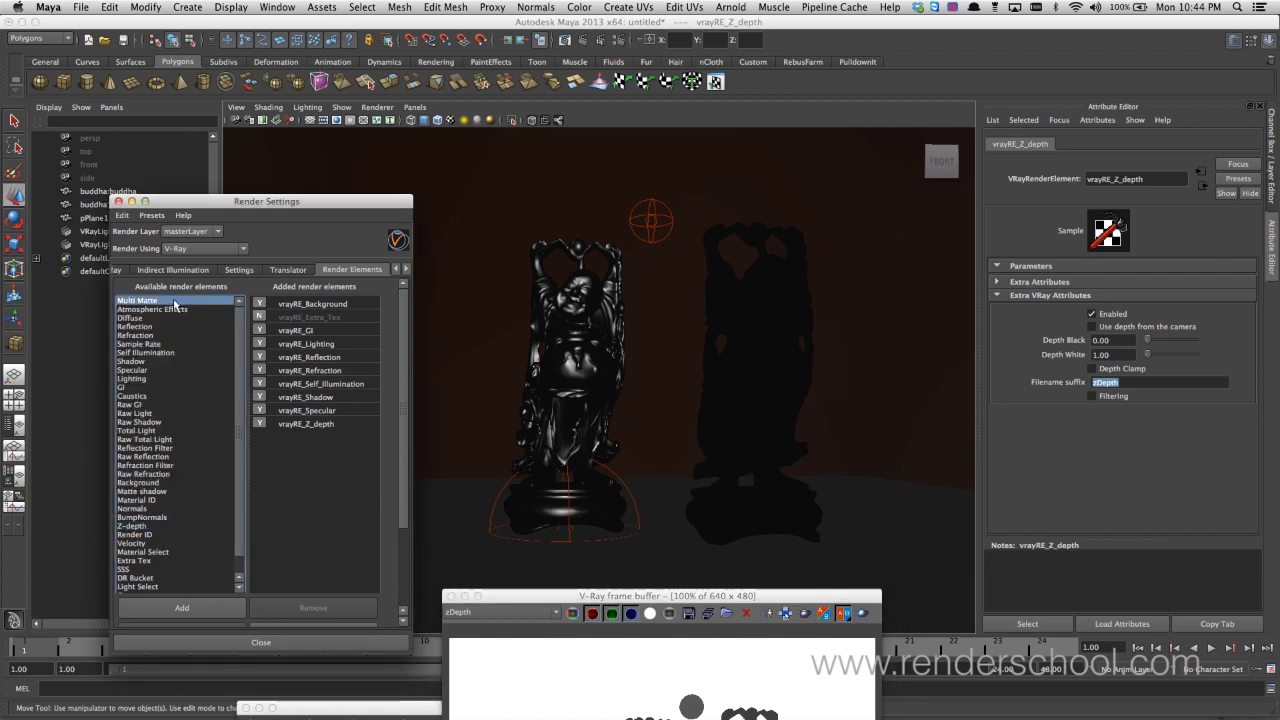
{"action": "double_click", "coordinate": [176, 302]}
{"action": "left_click", "coordinate": [346, 358]}
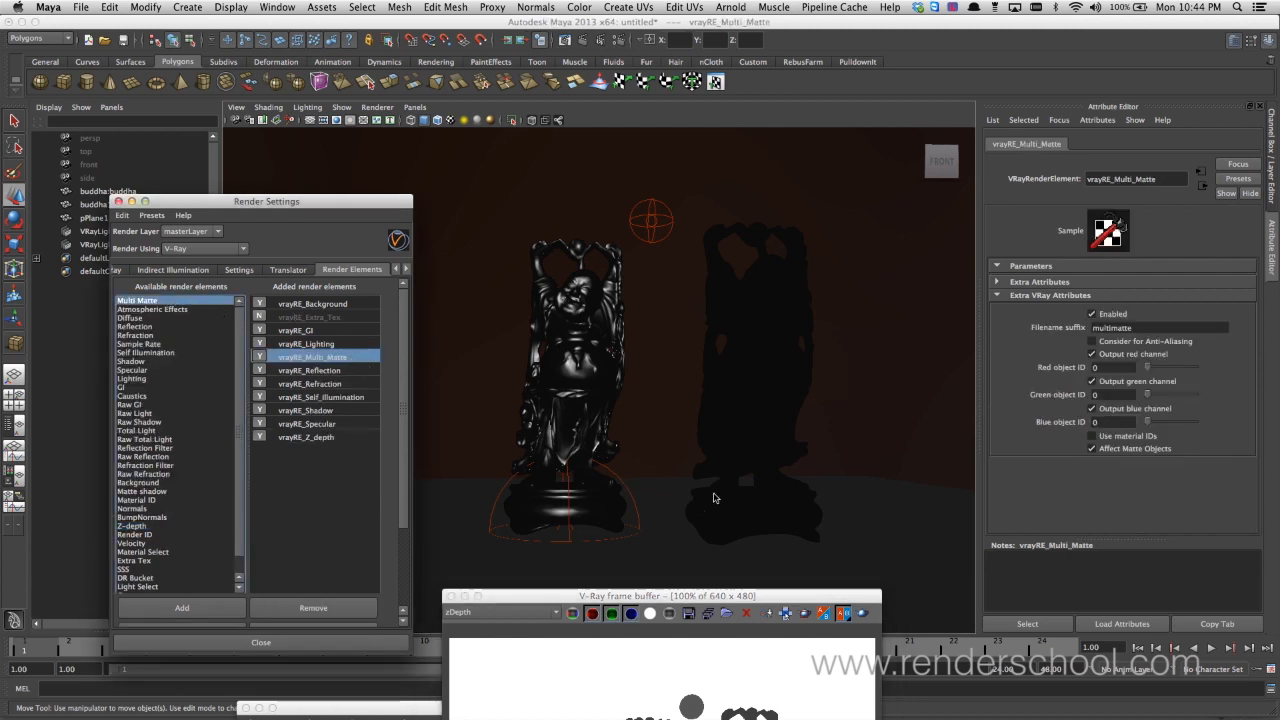
{"action": "left_click_drag", "start_coordinate": [638, 596], "coordinate": [272, 313]}
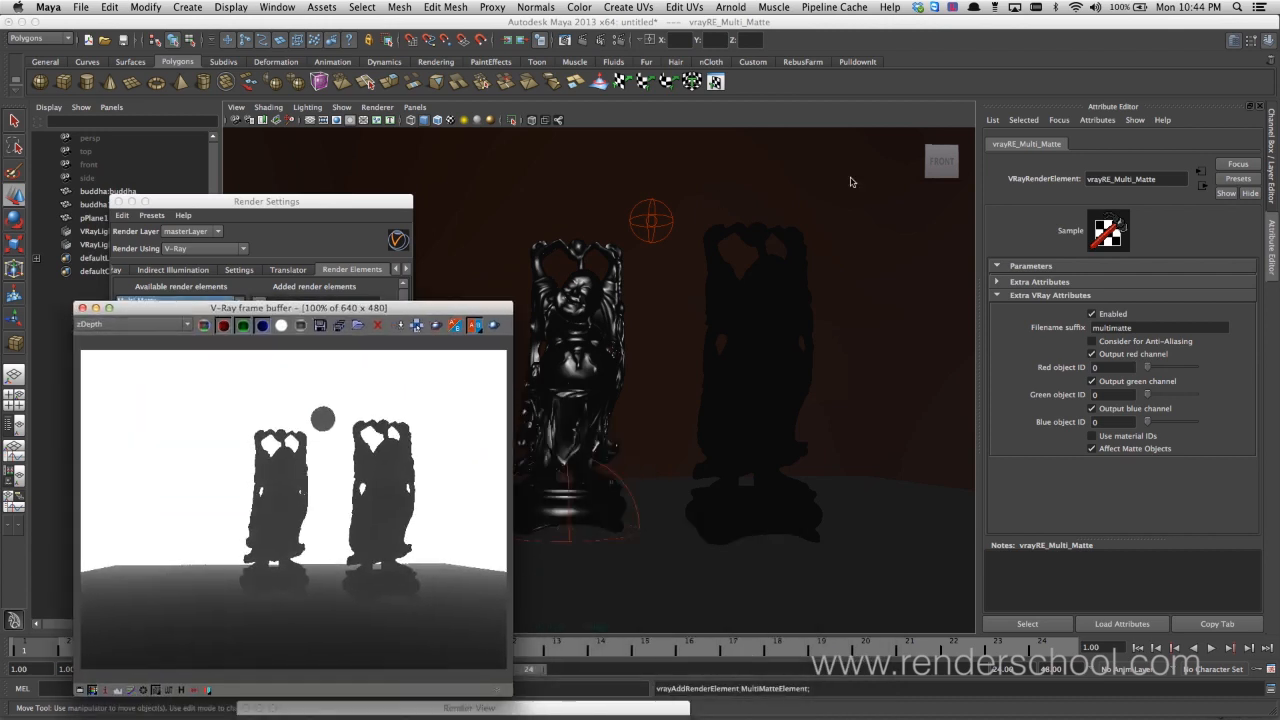
Add the V-Ray Material ID attribute to the black buddha's VRayMtl3 material and set its Multimatte ID to 1
{"action": "left_click", "coordinate": [562, 341]}
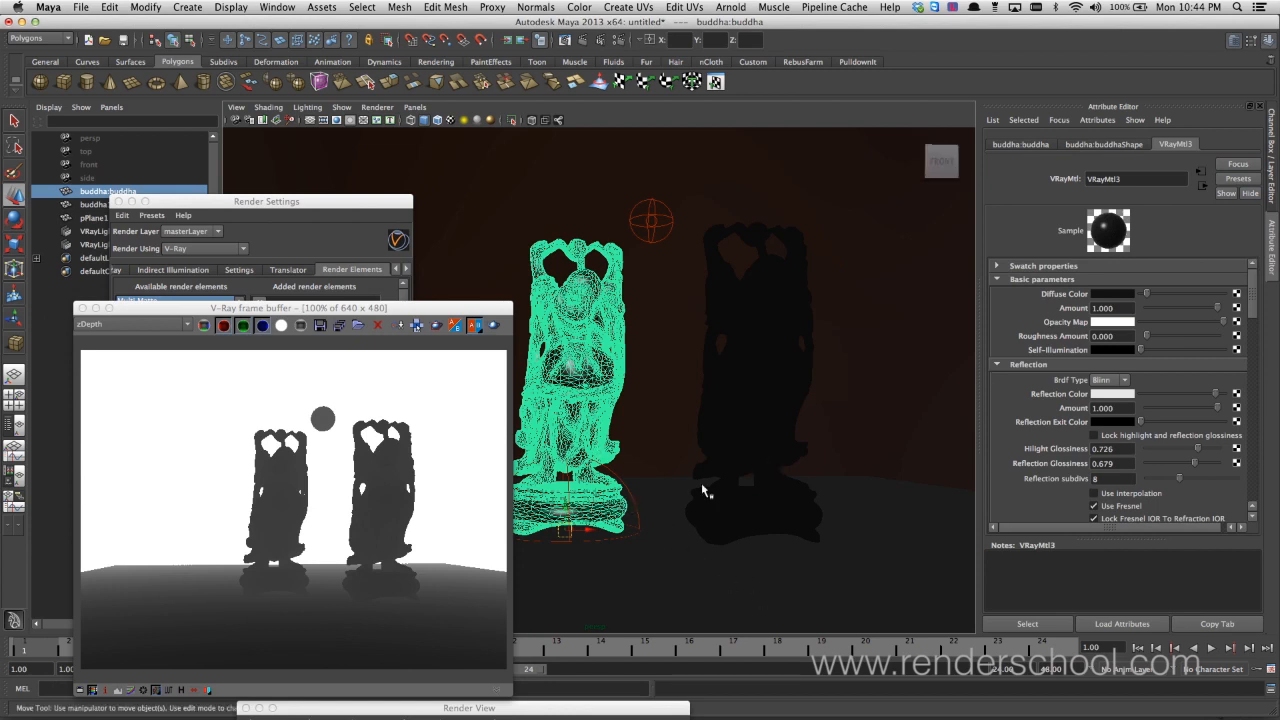
{"action": "left_click", "coordinate": [1133, 120]}
{"action": "mouse_move", "coordinate": [1098, 120]}
{"action": "mouse_move", "coordinate": [1103, 170]}
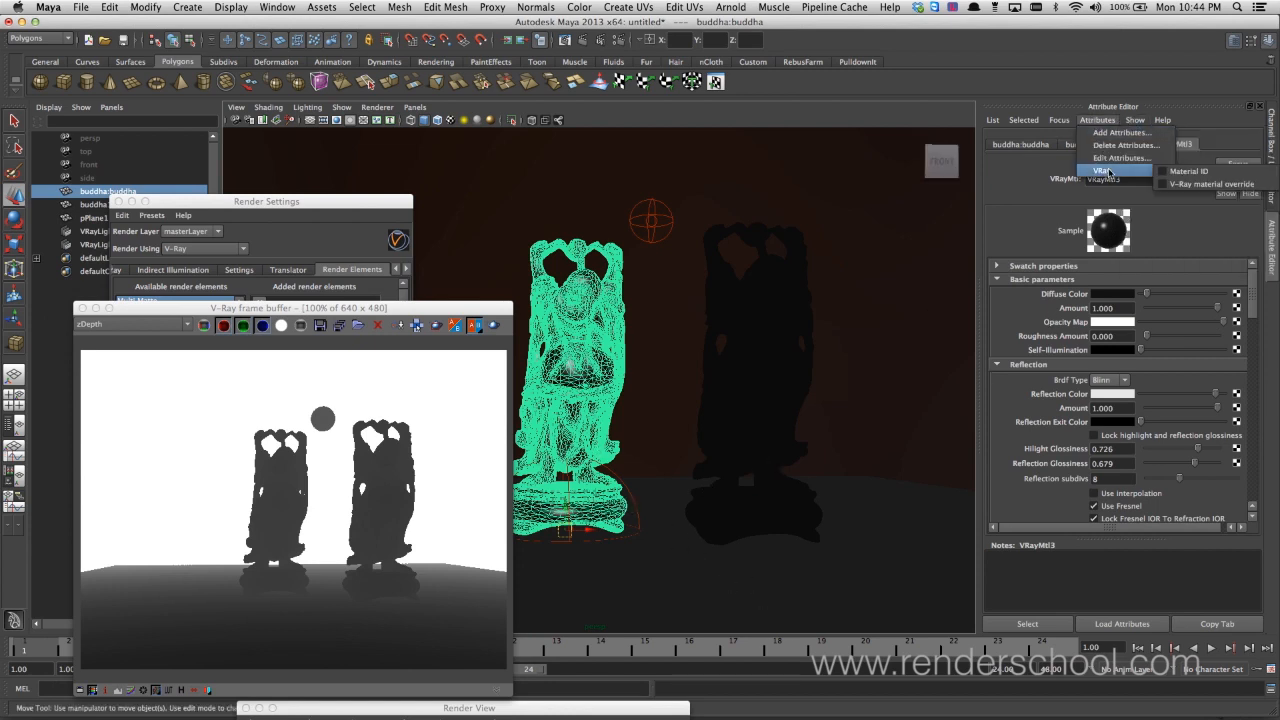
{"action": "left_click", "coordinate": [1210, 184]}
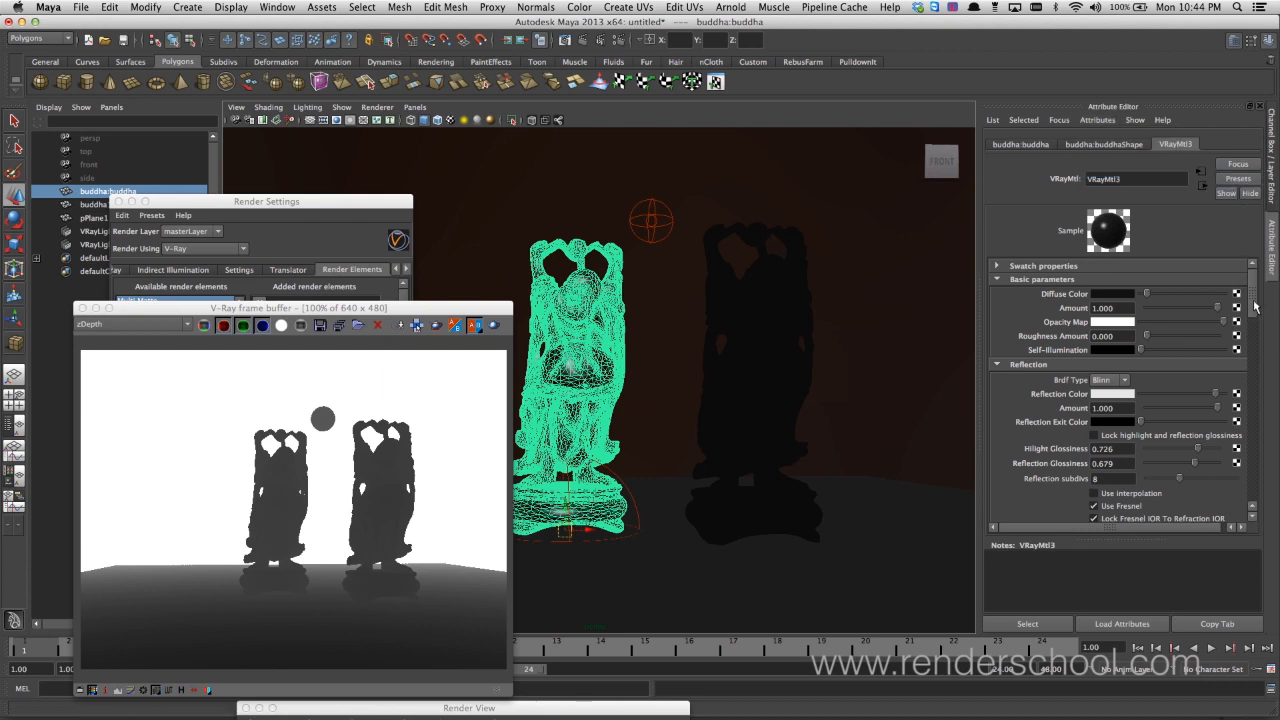
{"action": "left_click_drag", "start_coordinate": [1252, 305], "coordinate": [1265, 470]}
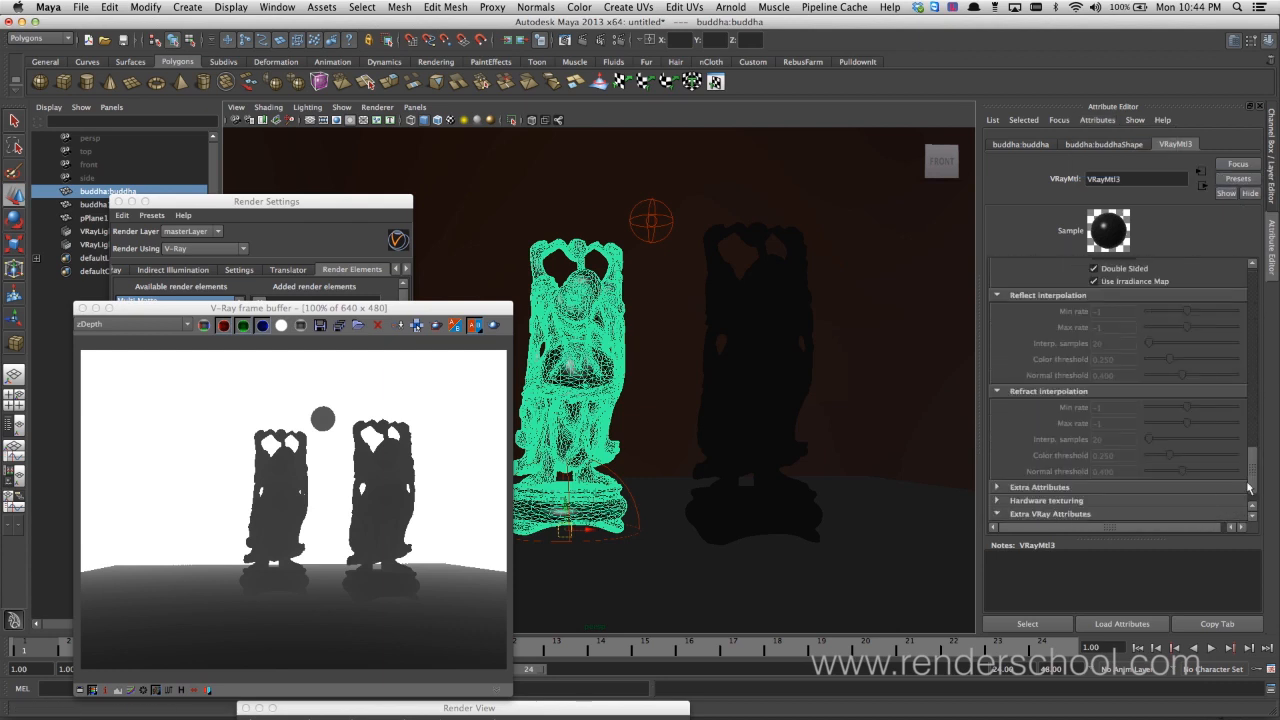
{"action": "left_click", "coordinate": [1252, 507]}
{"action": "left_click_drag", "start_coordinate": [1109, 510], "coordinate": [1077, 517]}
{"action": "type", "text": "1"}
{"action": "key", "text": "Return"}
Add the V-Ray Material ID attribute to the second buddha's VRayMtl2 material and set its Multimatte ID to 2
{"action": "left_click", "coordinate": [1097, 120]}
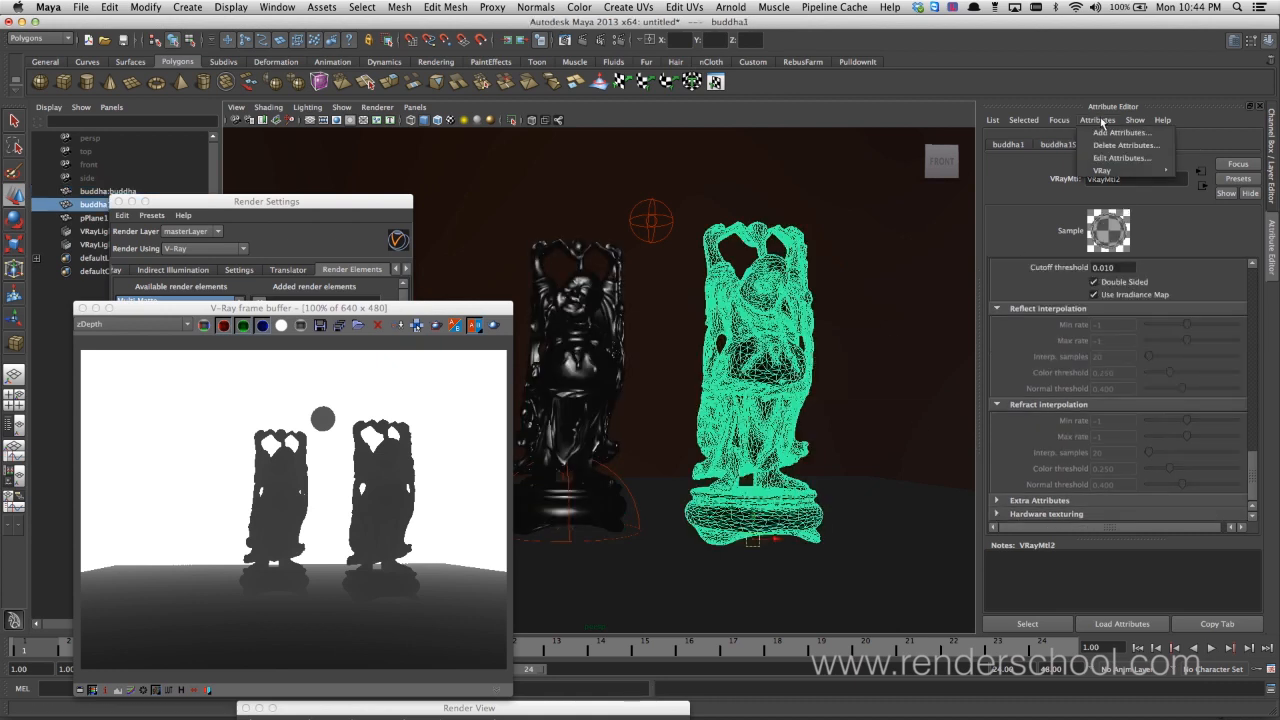
{"action": "left_click", "coordinate": [1207, 172]}
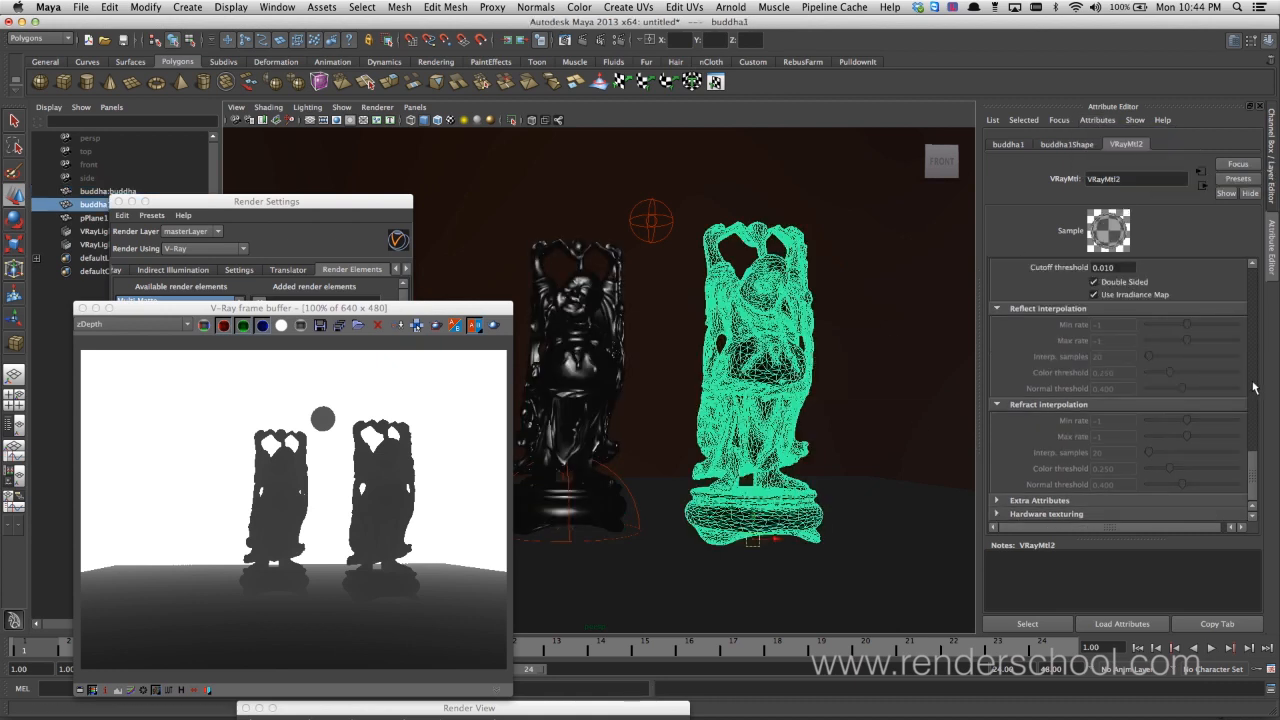
{"action": "left_click_drag", "start_coordinate": [1251, 468], "coordinate": [1219, 501]}
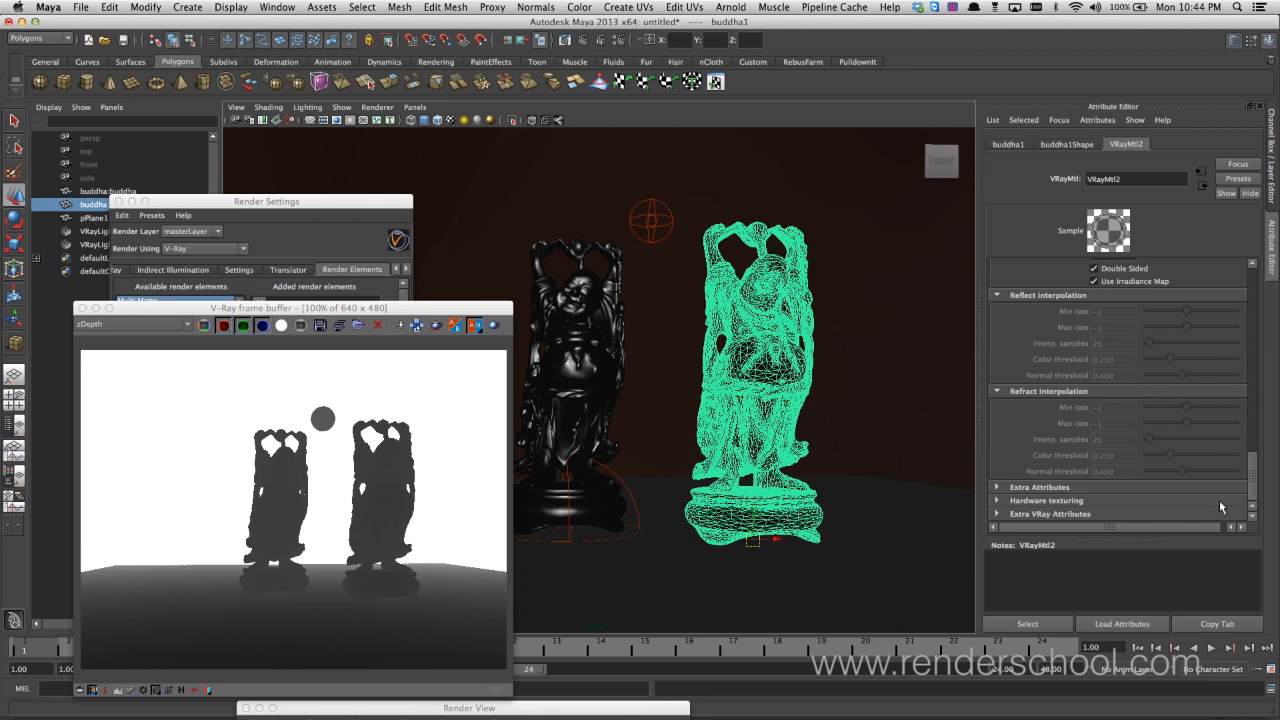
{"action": "left_click", "coordinate": [1090, 515]}
{"action": "left_click", "coordinate": [1104, 511]}
{"action": "type", "text": "2"}
{"action": "key", "text": "Return"}
Select the floor plane and add the V-Ray Object ID attribute to its shape node
{"action": "left_click", "coordinate": [913, 544]}
{"action": "left_click", "coordinate": [1097, 120]}
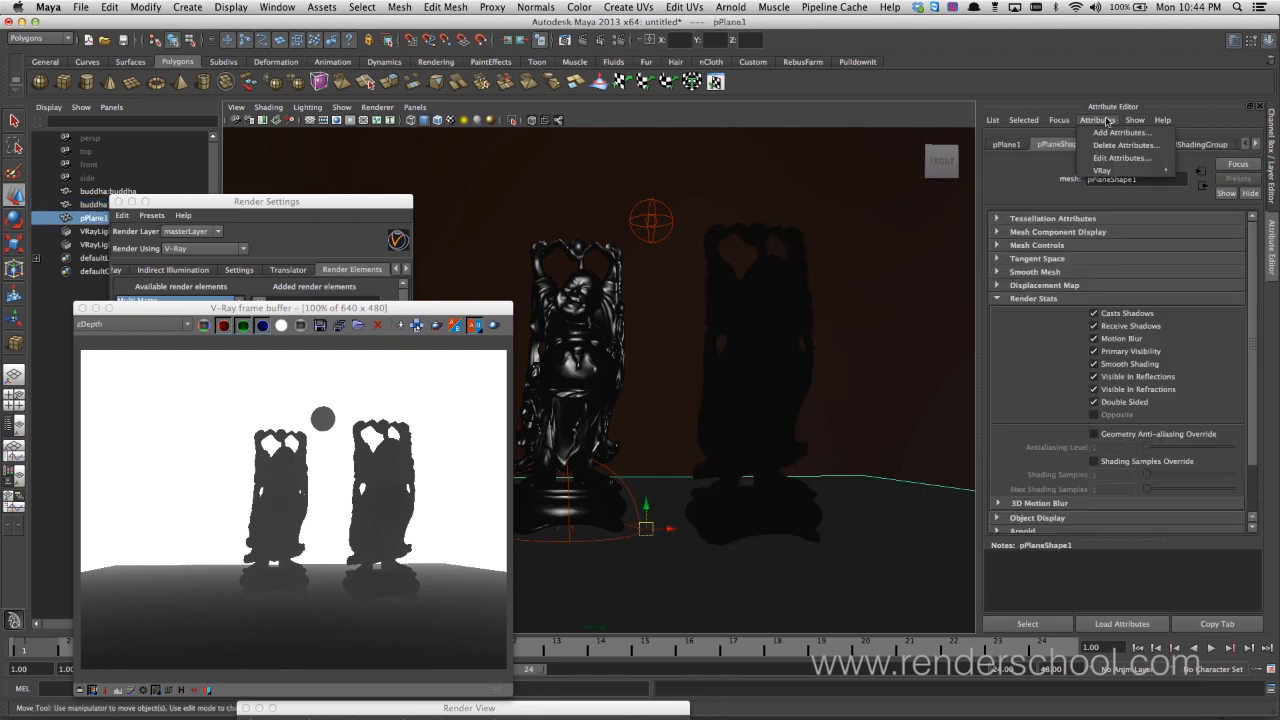
{"action": "mouse_move", "coordinate": [1130, 171]}
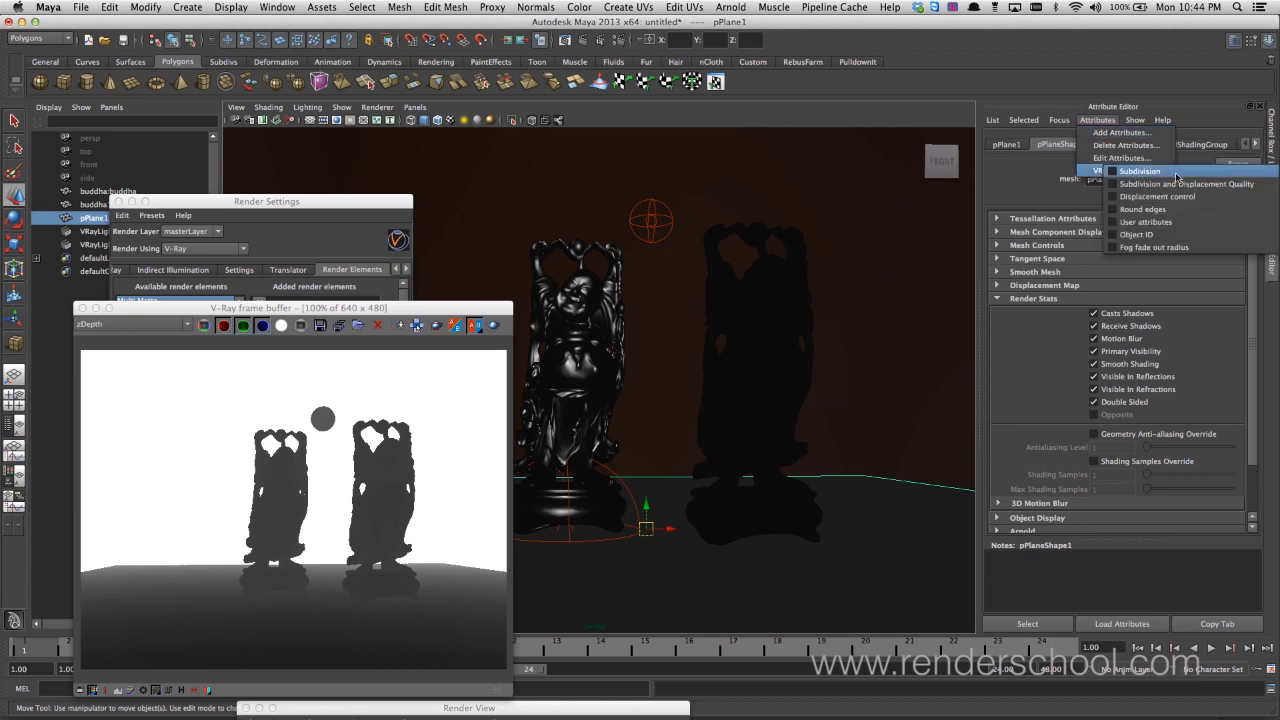
{"action": "left_click", "coordinate": [1170, 236]}
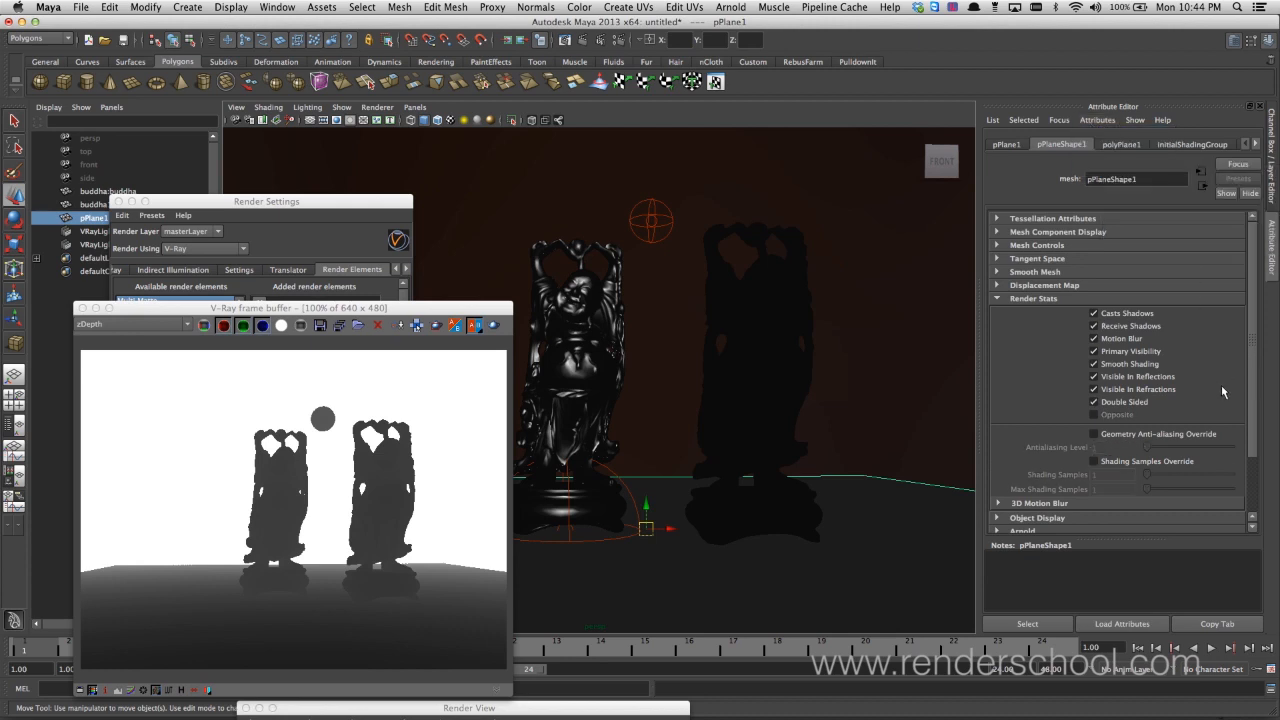
Add the V-Ray Material ID attribute to the floor plane's lambert1 material
{"action": "left_click", "coordinate": [1257, 146]}
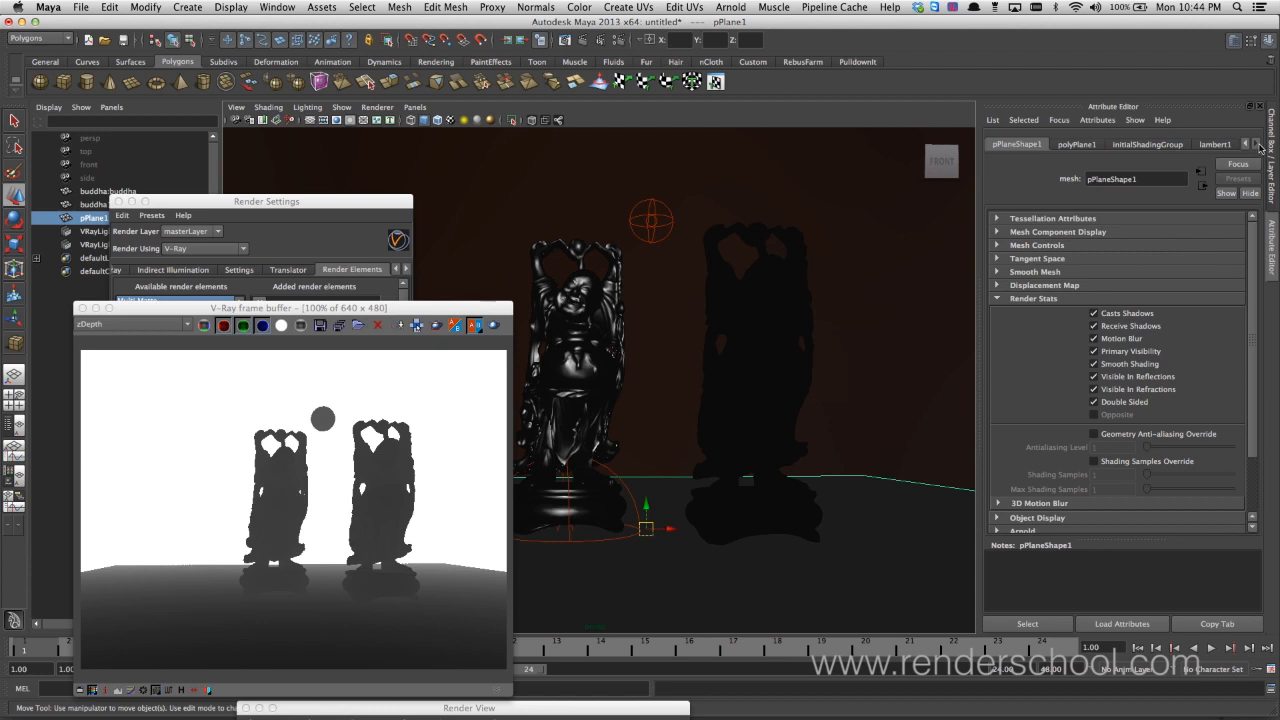
{"action": "left_click", "coordinate": [1222, 146]}
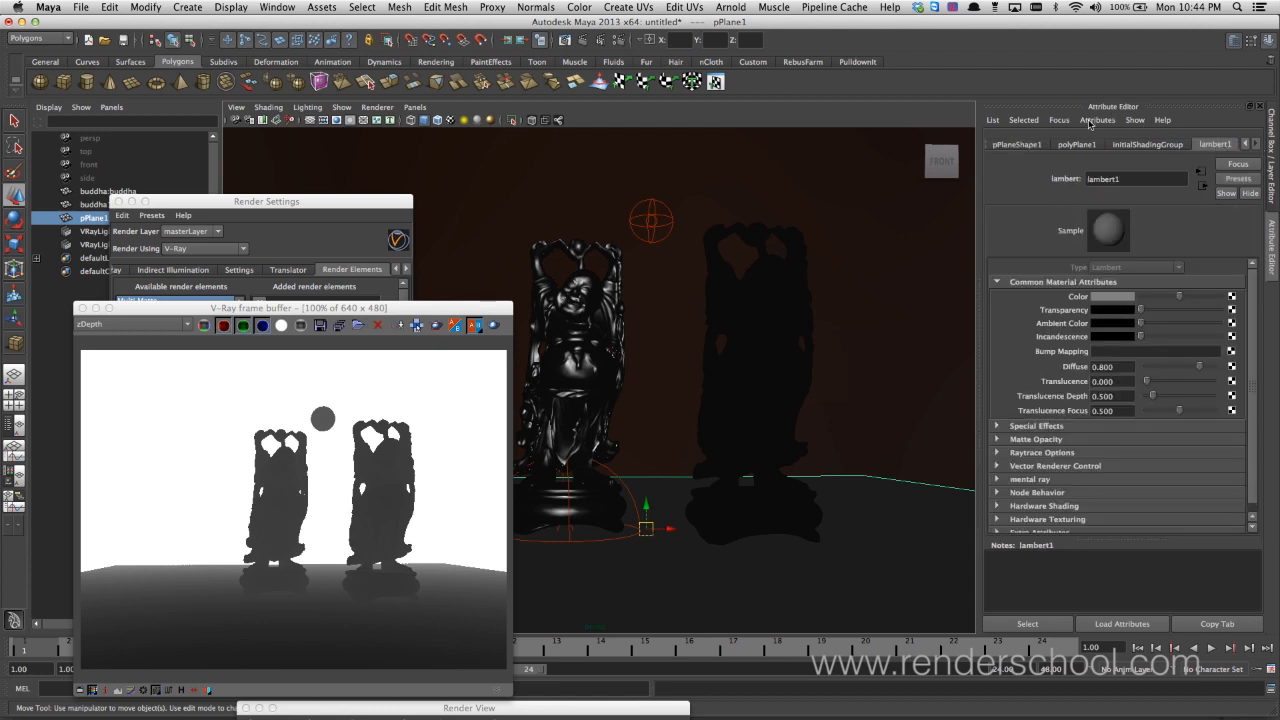
{"action": "left_click_drag", "start_coordinate": [1091, 108], "coordinate": [1093, 118]}
{"action": "left_click", "coordinate": [1096, 126]}
{"action": "left_click", "coordinate": [1087, 107]}
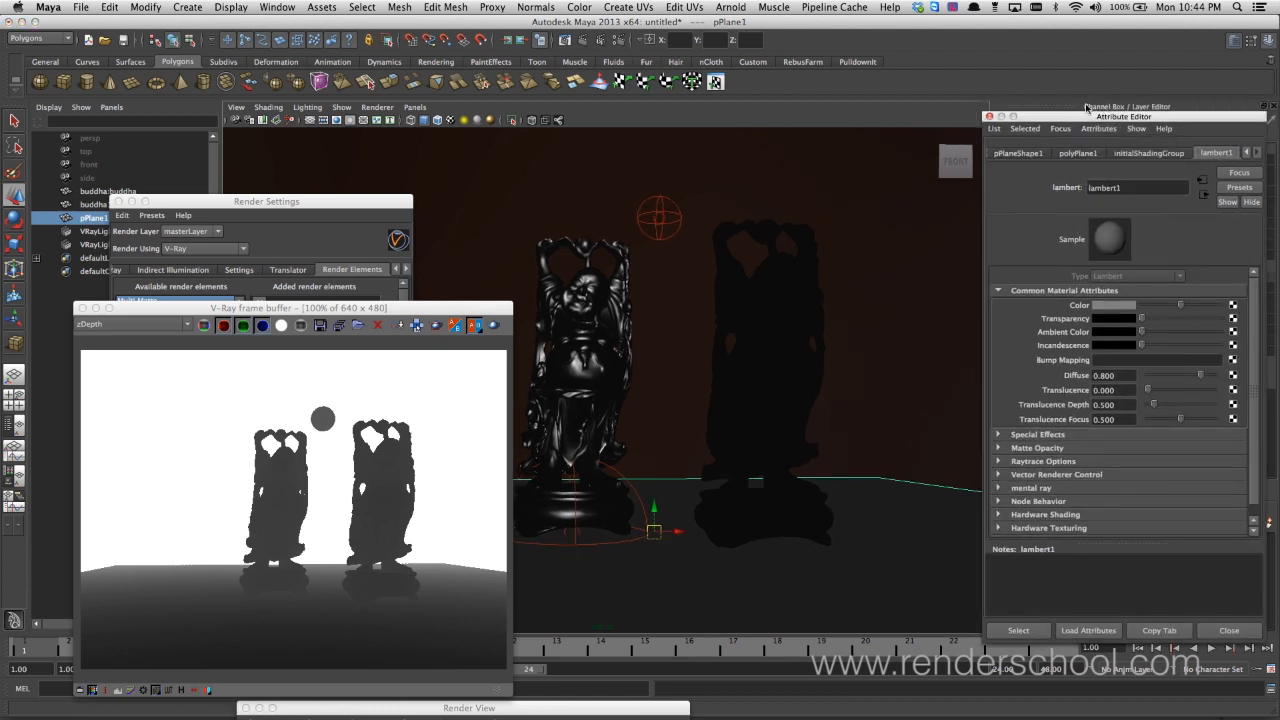
{"action": "left_click", "coordinate": [1093, 130]}
{"action": "mouse_move", "coordinate": [1120, 178]}
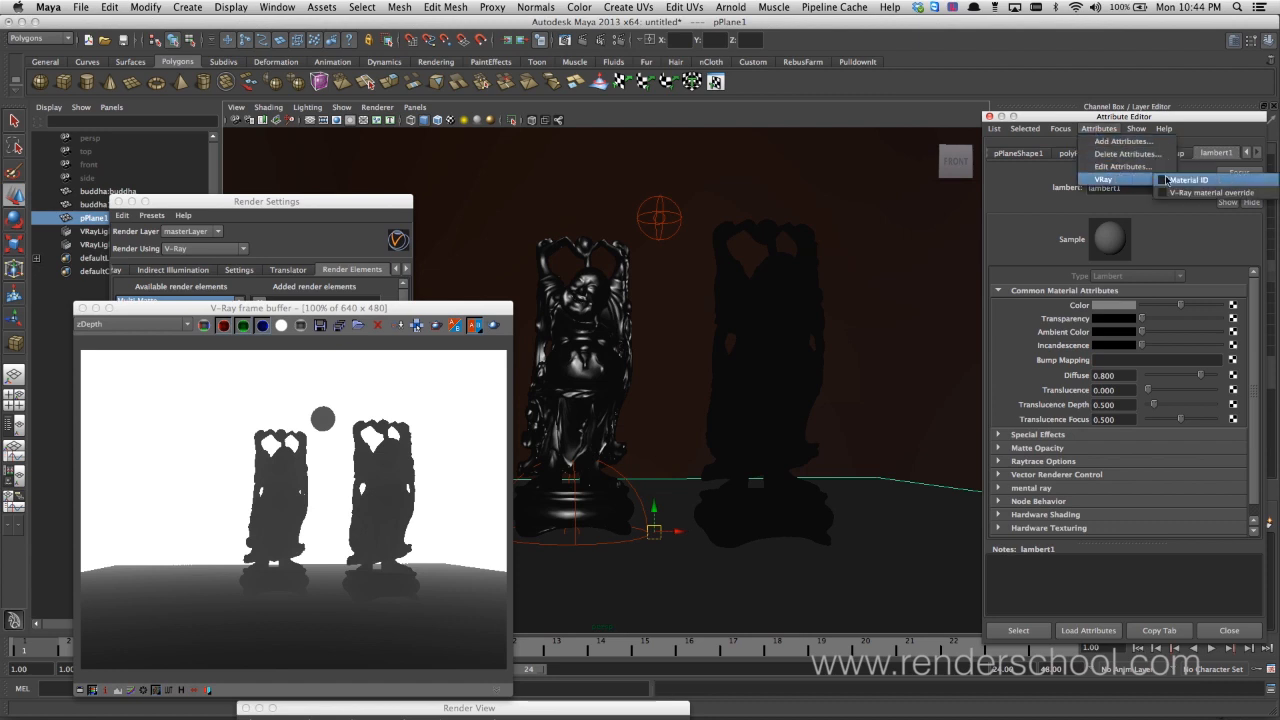
{"action": "left_click", "coordinate": [1178, 181]}
Set the Multimatte ID of the lambert1 material to 3 in its extra V-Ray attributes
{"action": "left_click_drag", "start_coordinate": [1254, 480], "coordinate": [1250, 552]}
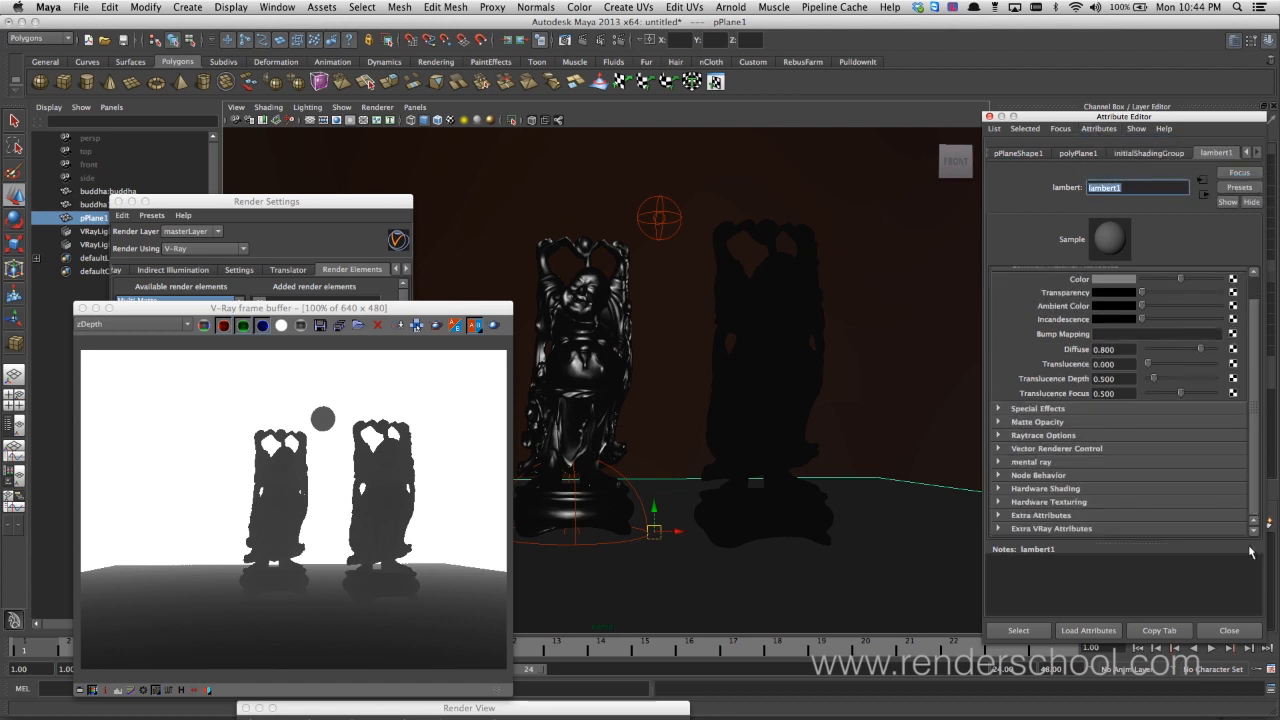
{"action": "left_click", "coordinate": [1087, 530]}
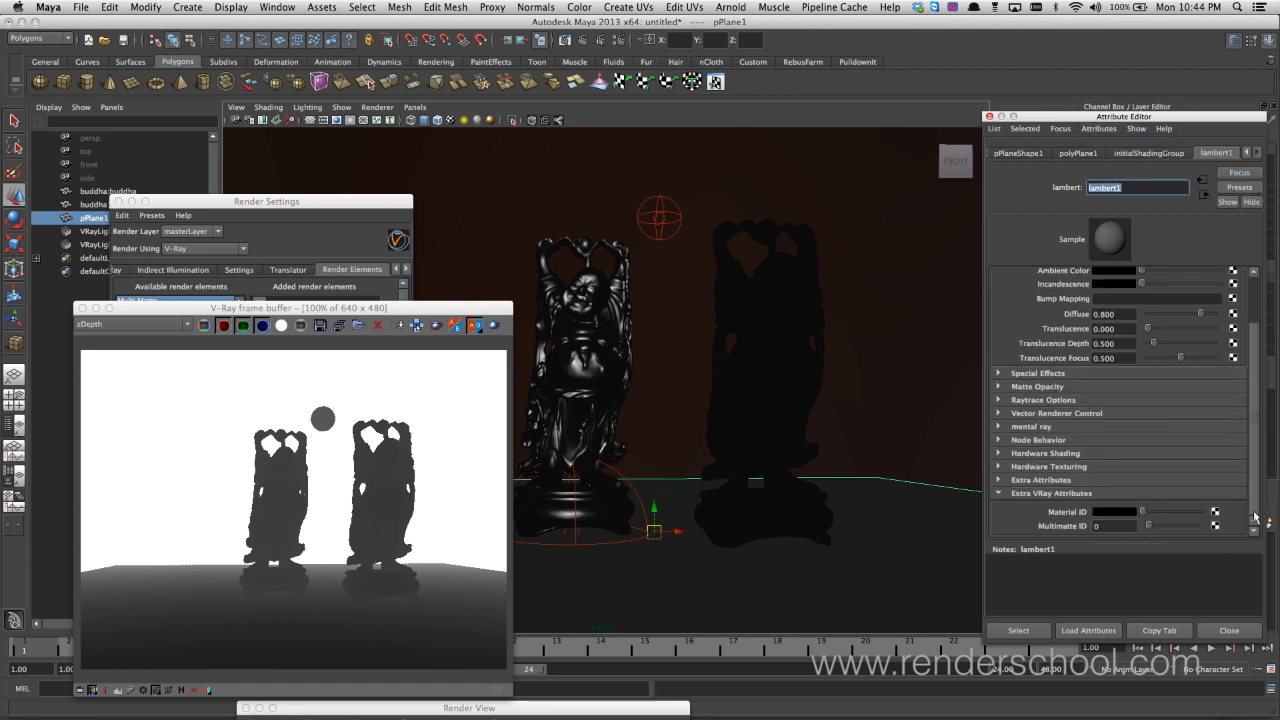
{"action": "left_click", "coordinate": [1110, 525]}
{"action": "type", "text": "3"}
{"action": "key", "text": "Return"}
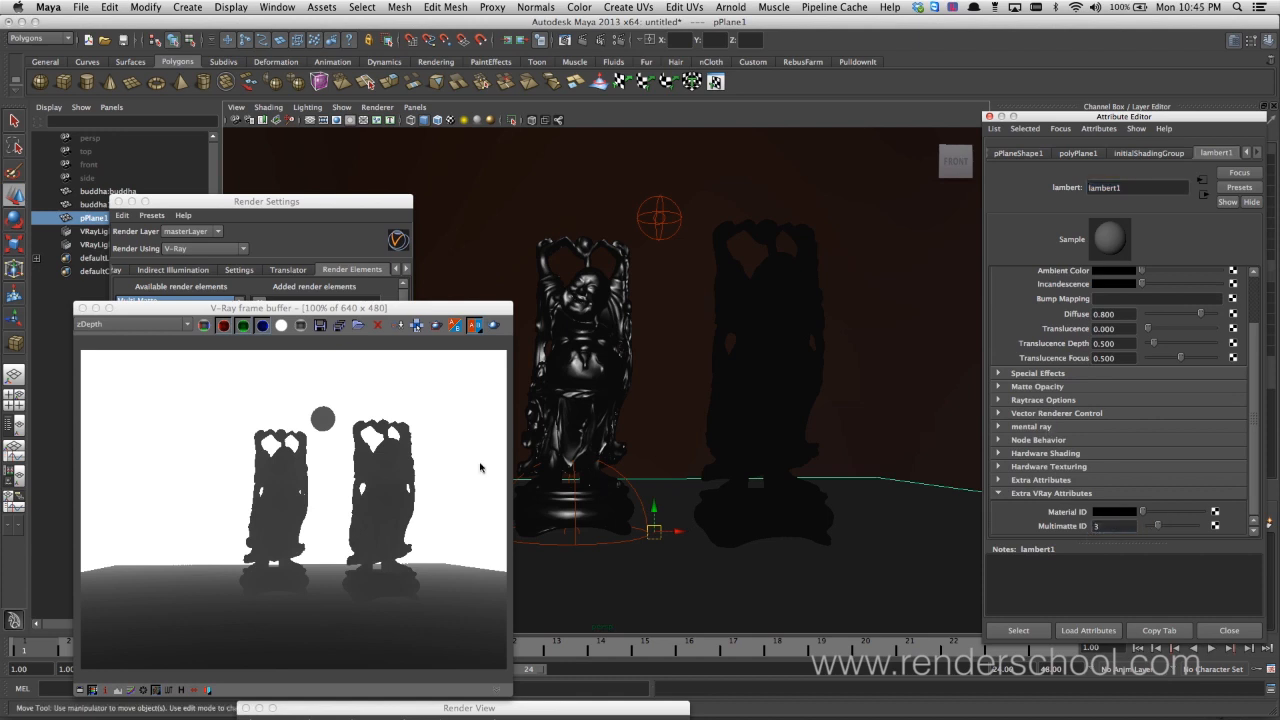
Set the Multi Matte element's red, green and blue object IDs to 1, 2 and 3 and enable Use material IDs
{"action": "left_click_drag", "start_coordinate": [370, 201], "coordinate": [446, 174]}
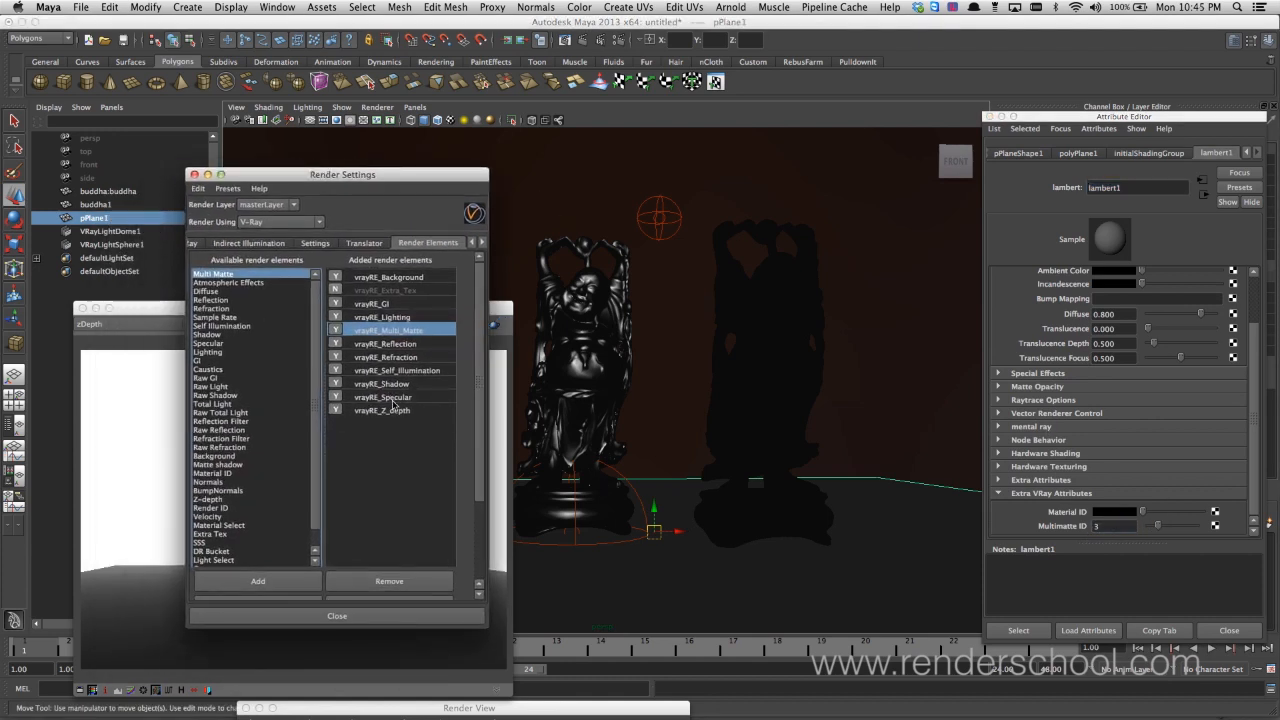
{"action": "left_click", "coordinate": [413, 331]}
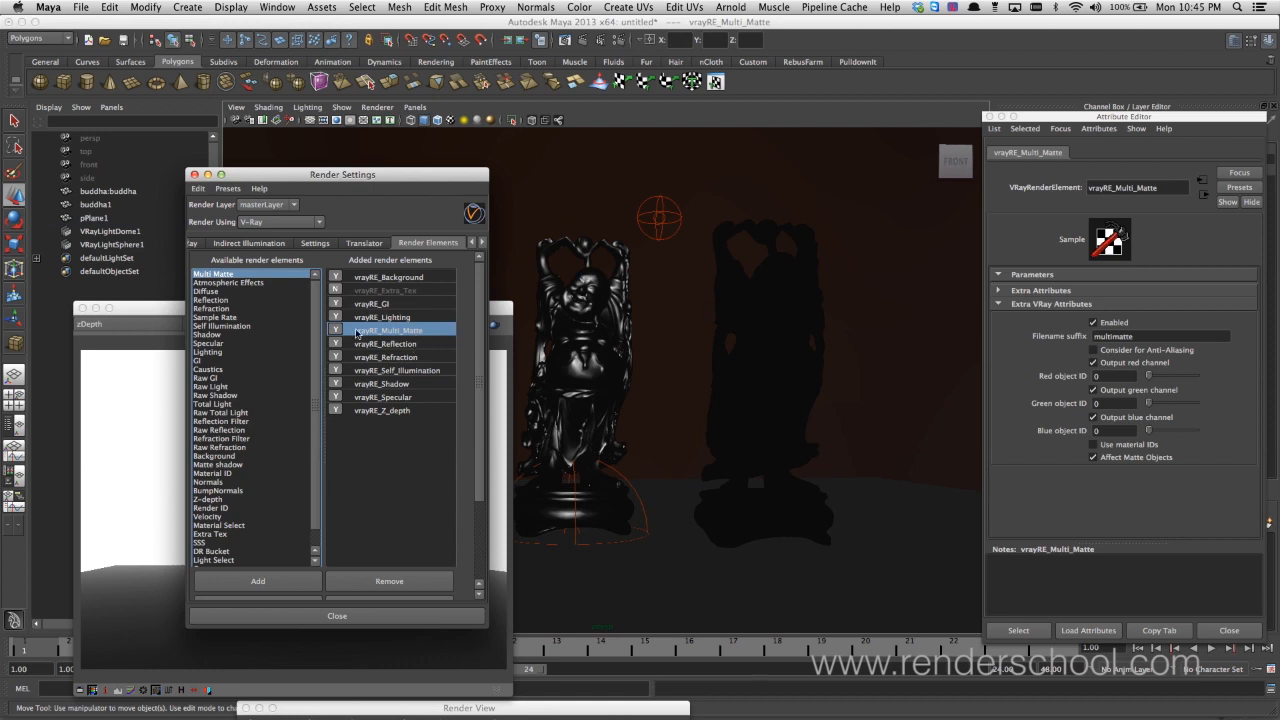
{"action": "left_click", "coordinate": [1110, 376]}
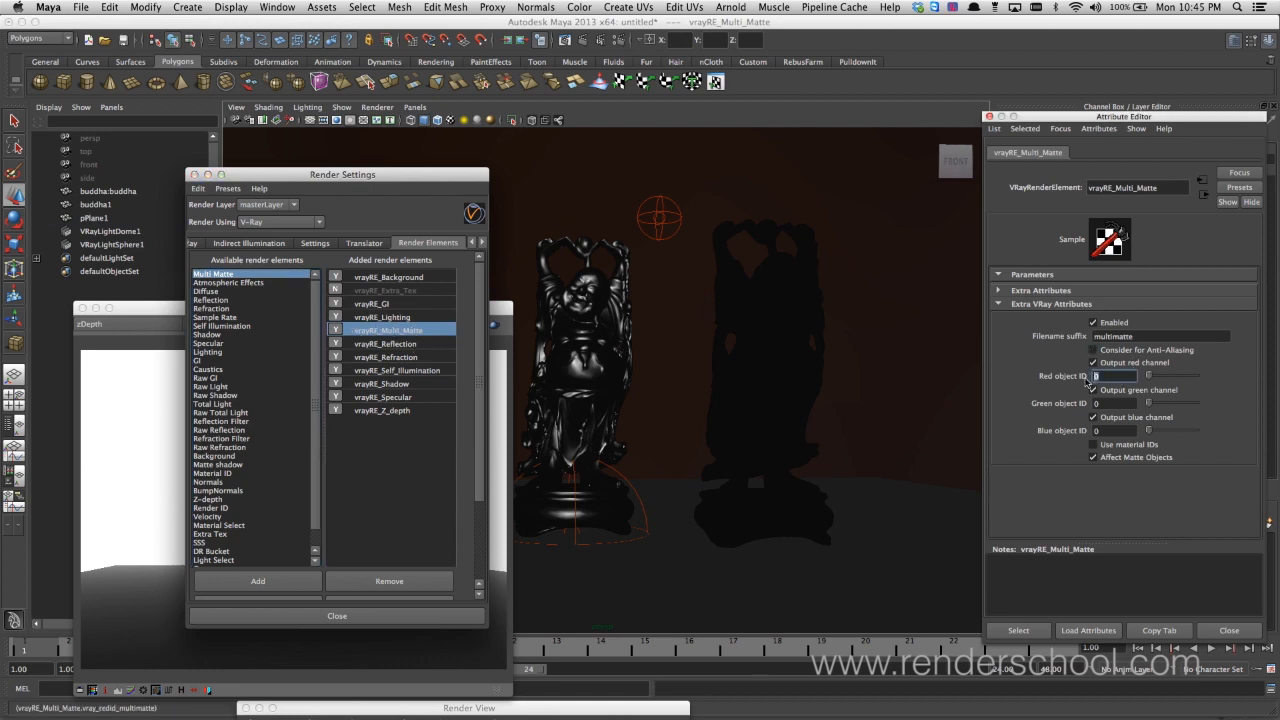
{"action": "left_click_drag", "start_coordinate": [1106, 404], "coordinate": [1090, 441]}
{"action": "type", "text": "2"}
{"action": "type", "text": "3"}
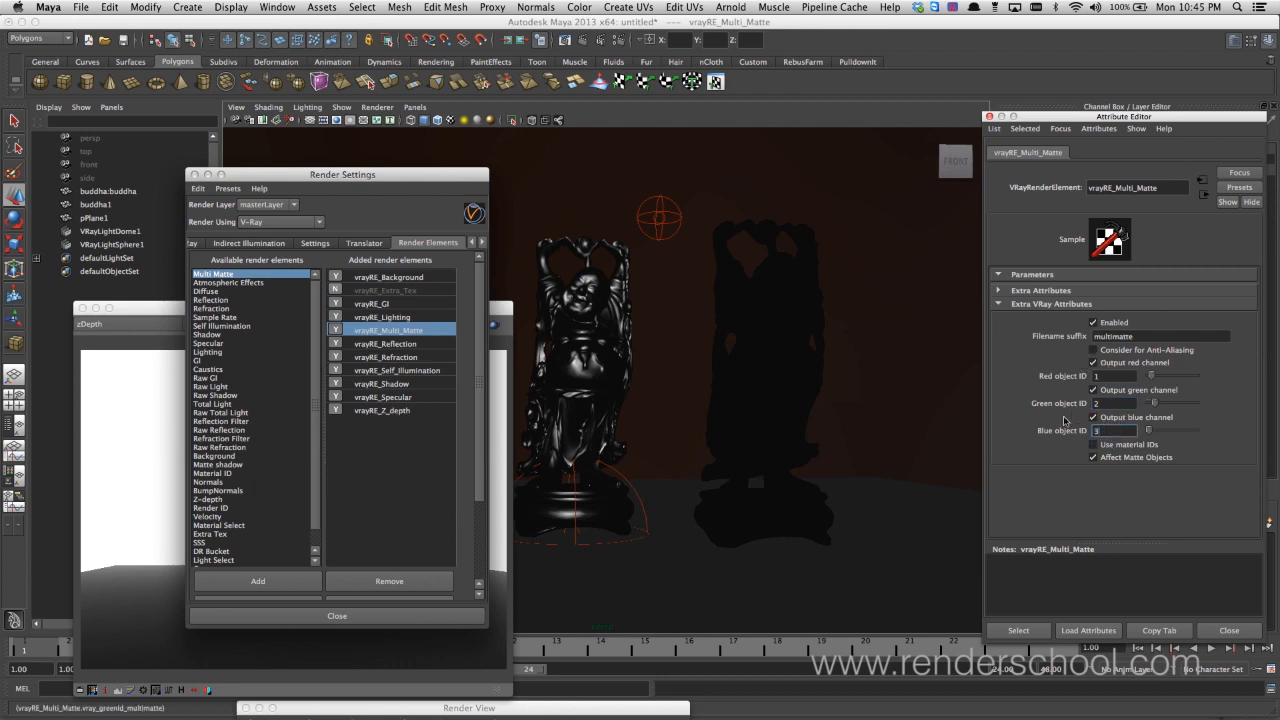
{"action": "left_click", "coordinate": [1128, 445]}
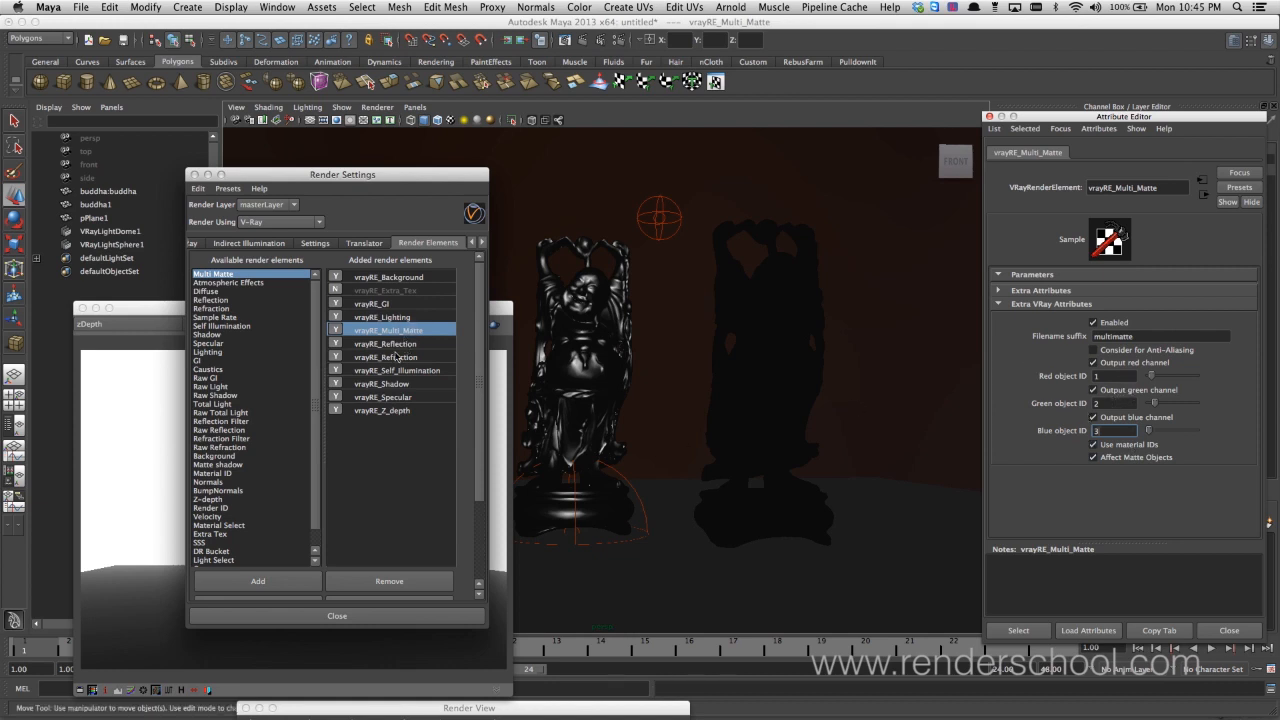
Render the frame again and display the RGB color pass in the V-Ray frame buffer
{"action": "left_click_drag", "start_coordinate": [497, 312], "coordinate": [536, 247]}
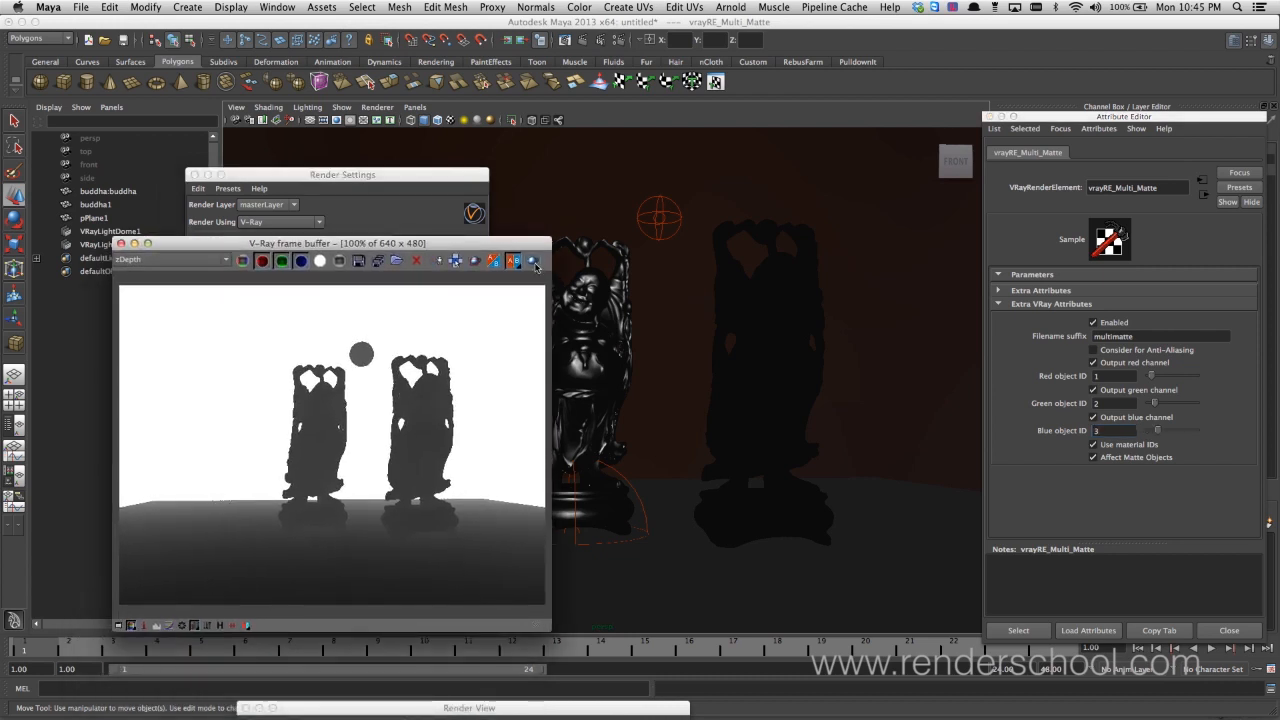
{"action": "left_click", "coordinate": [535, 261]}
{"action": "left_click_drag", "start_coordinate": [445, 174], "coordinate": [813, 169]}
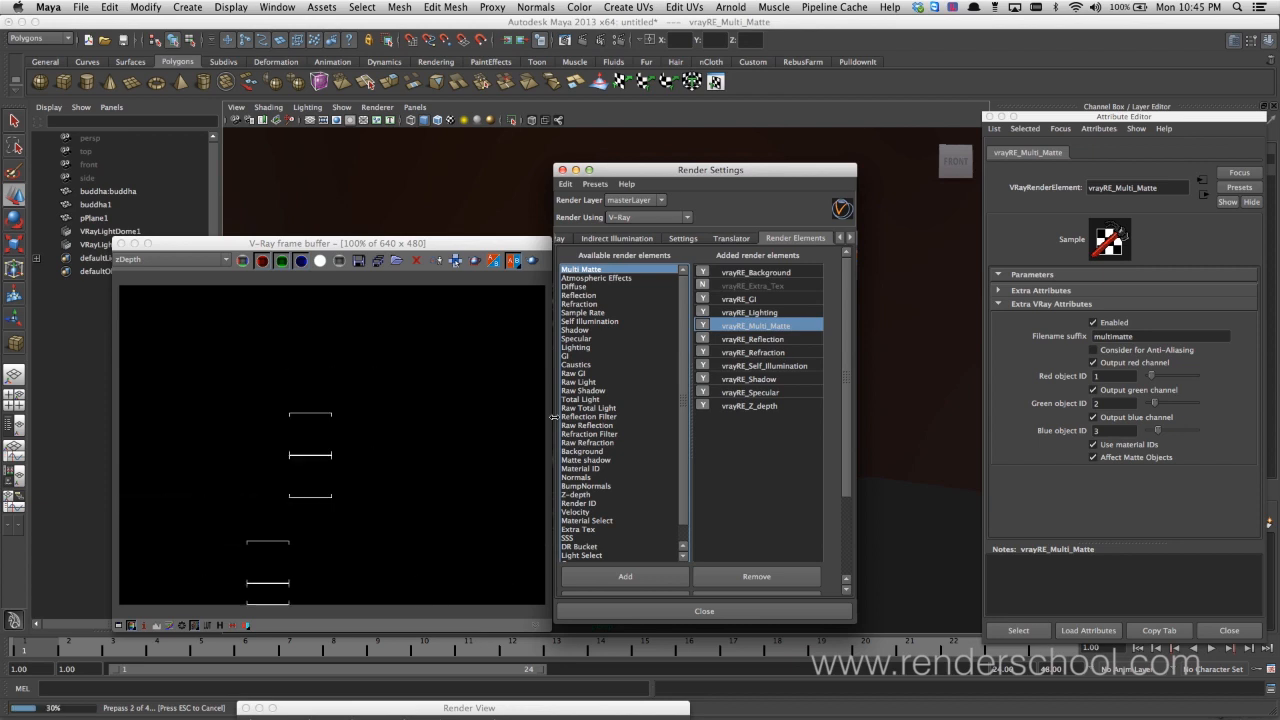
{"action": "left_click", "coordinate": [222, 260]}
{"action": "left_click", "coordinate": [225, 273]}
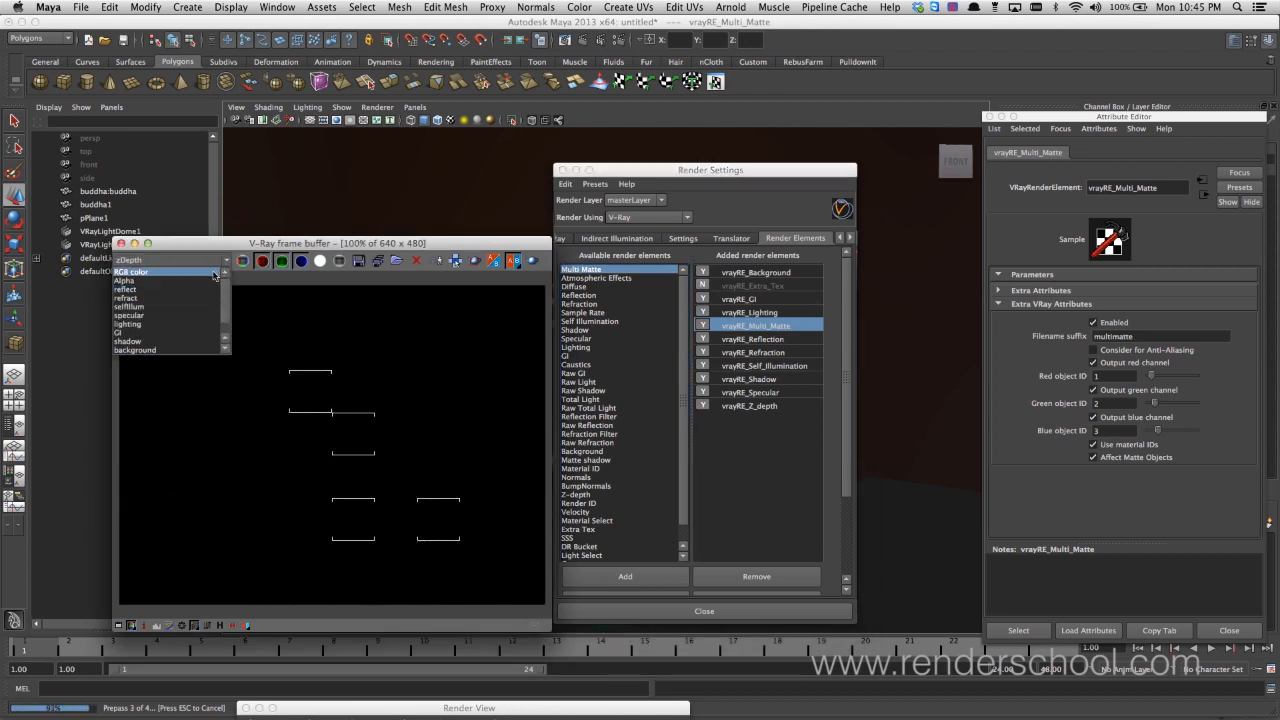
{"action": "left_click", "coordinate": [214, 272]}
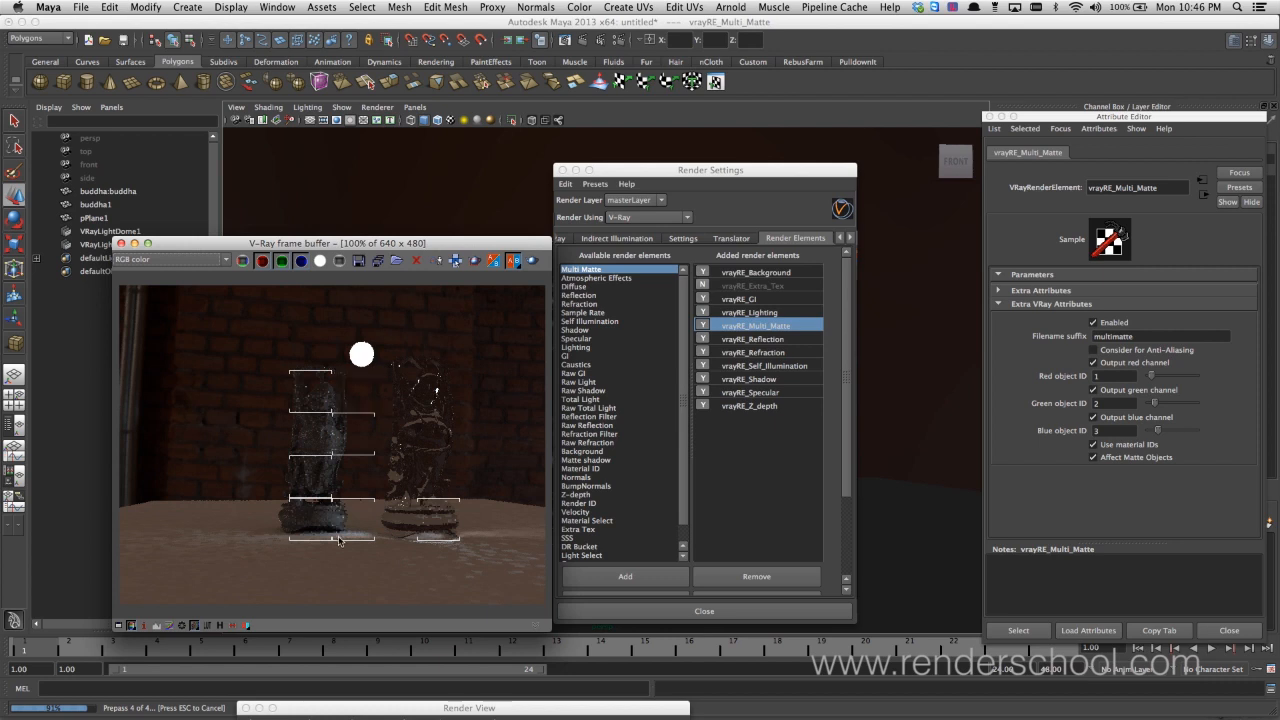
Display the multimatte pass in the frame buffer to check the ID colors of the buddhas and floor
{"action": "left_click", "coordinate": [209, 262]}
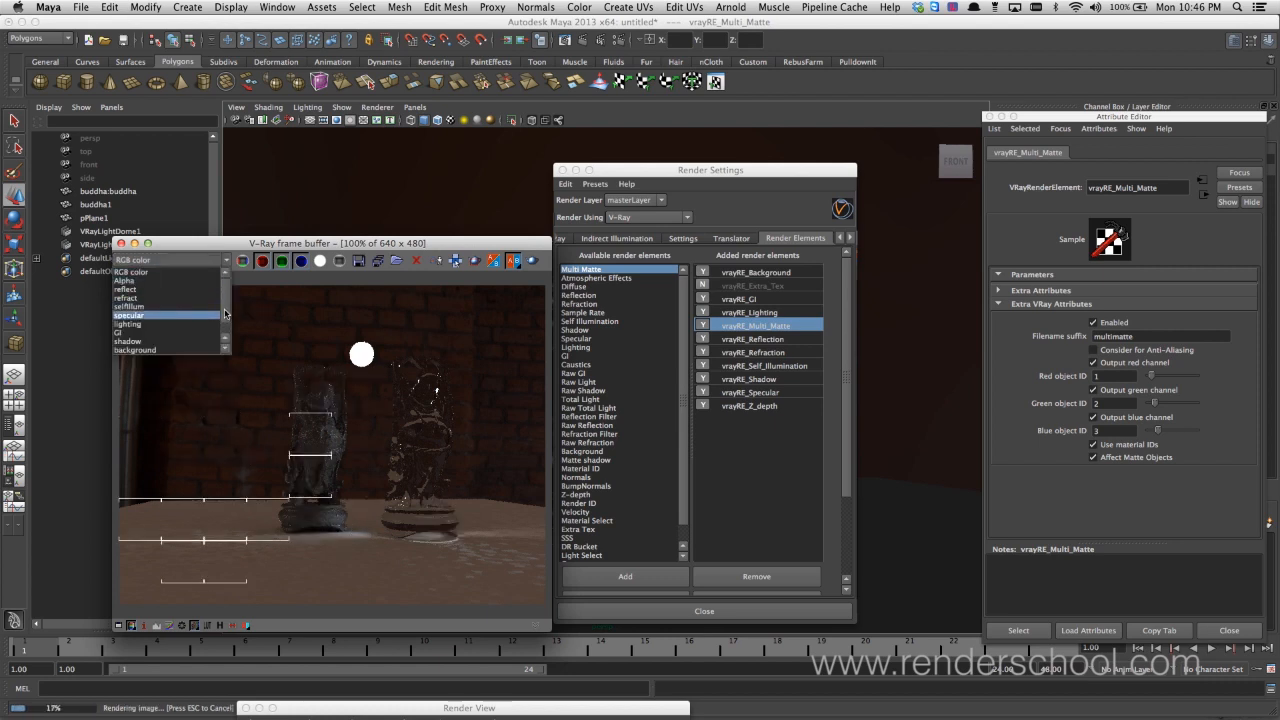
{"action": "scroll", "coordinate": [225, 336], "scroll_direction": "down", "scroll_amount": 3}
{"action": "left_click", "coordinate": [160, 350]}
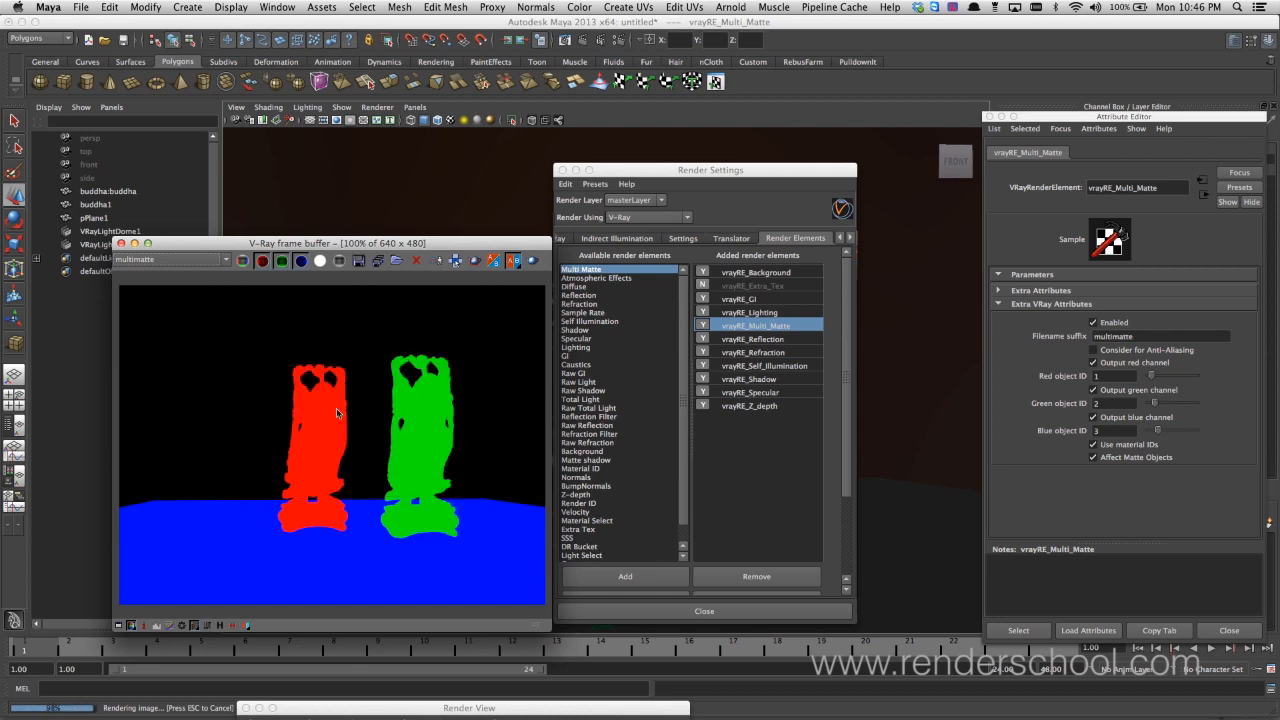
Review the RGB color pass and the background pass in the frame buffer
{"action": "left_click", "coordinate": [226, 260]}
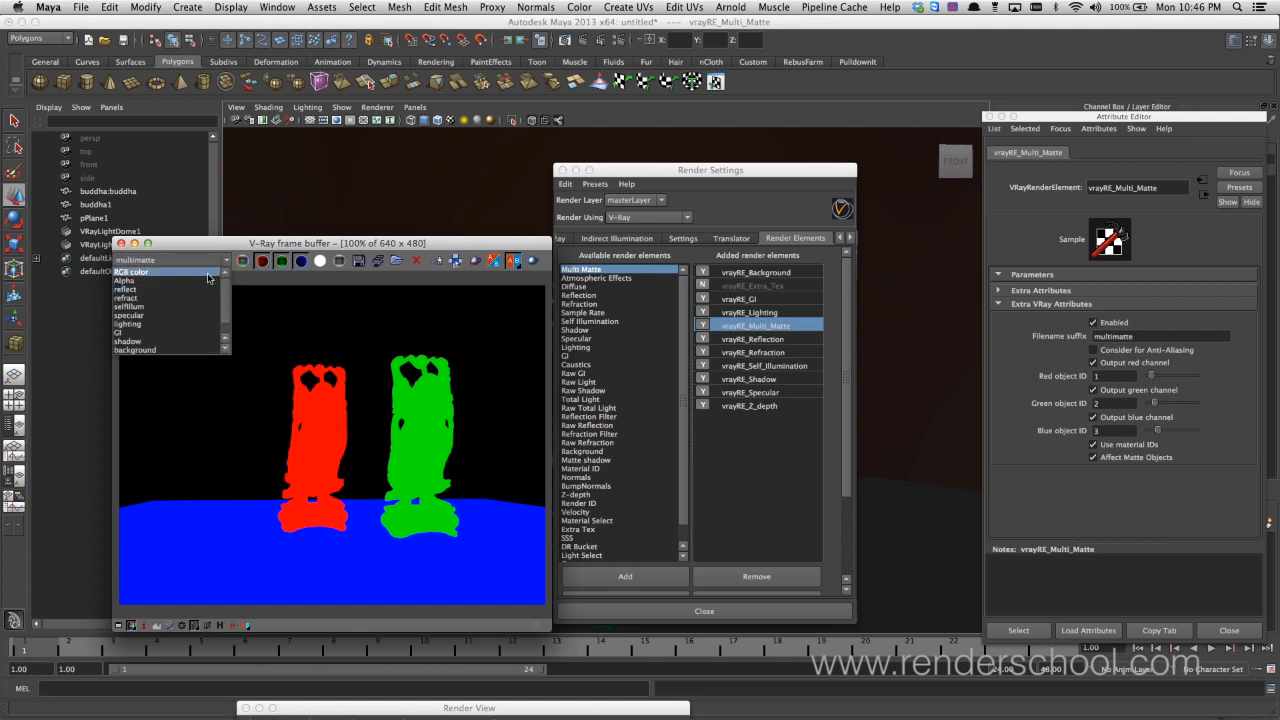
{"action": "left_click", "coordinate": [140, 272]}
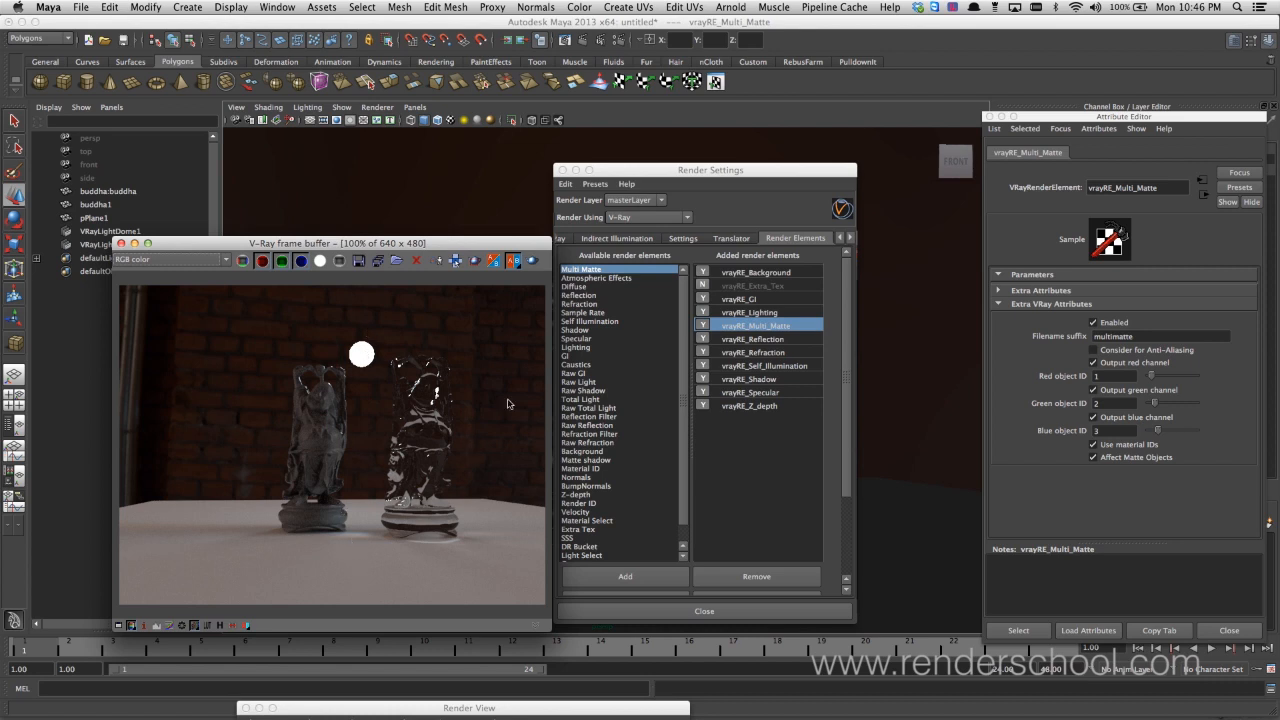
{"action": "left_click", "coordinate": [226, 260]}
{"action": "left_click", "coordinate": [222, 328]}
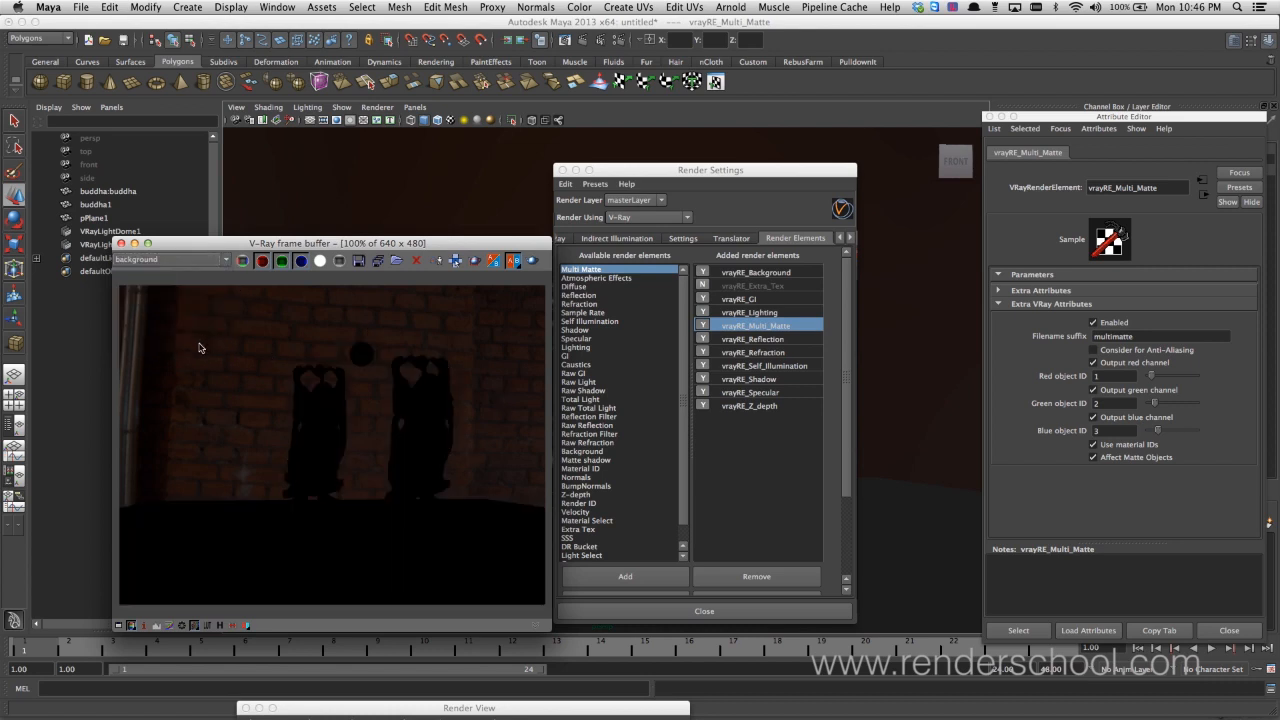
Review the multimatte pass in the frame buffer once more and close the frame buffer
{"action": "left_click", "coordinate": [226, 260]}
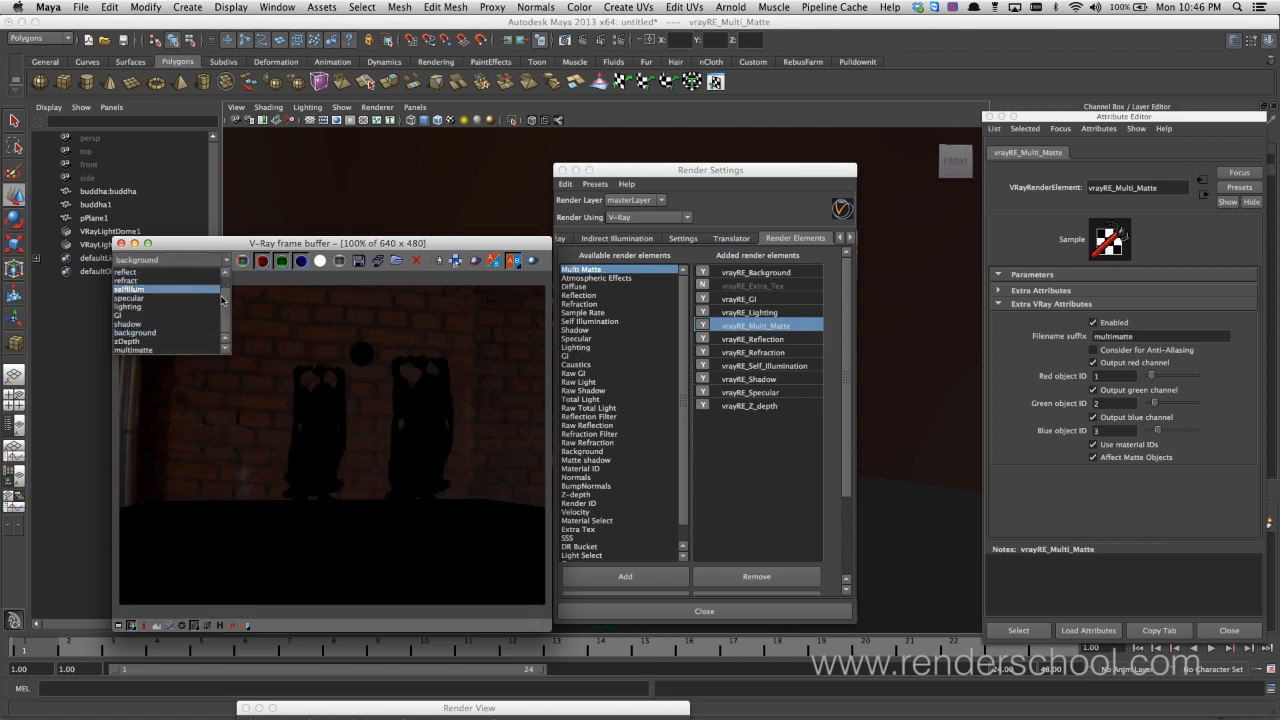
{"action": "left_click", "coordinate": [204, 350]}
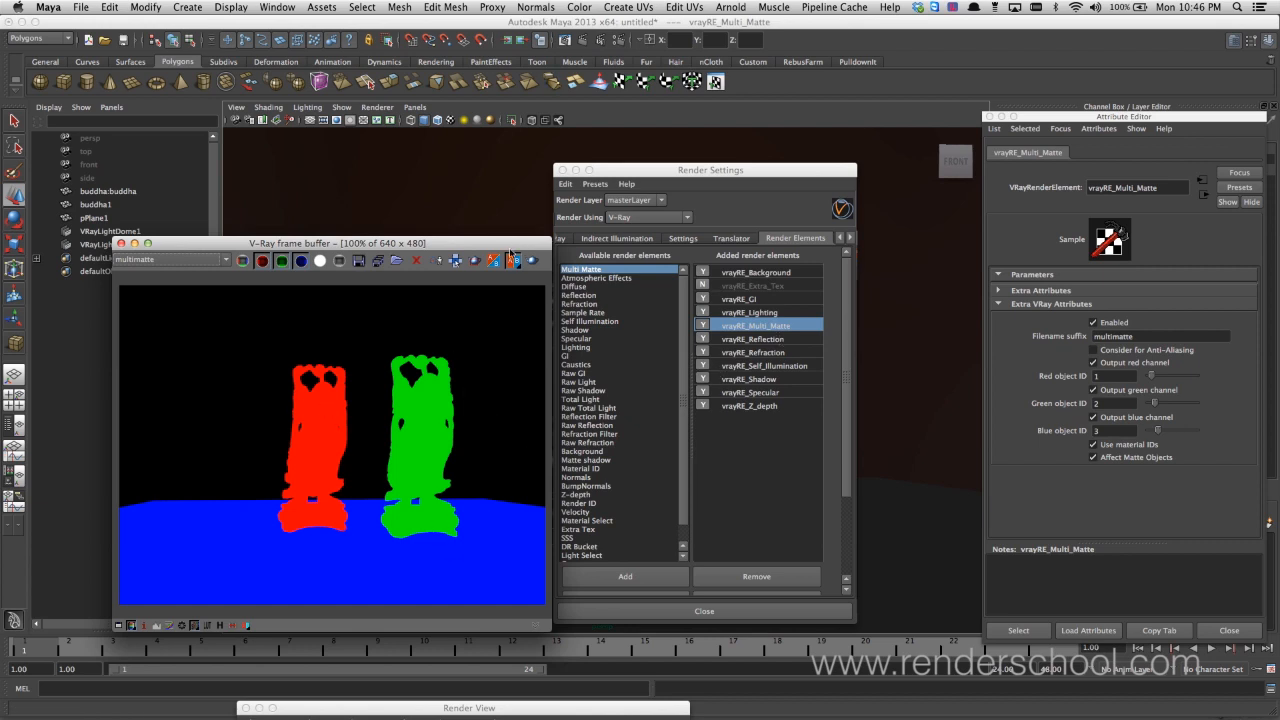
{"action": "left_click_drag", "start_coordinate": [508, 250], "coordinate": [464, 251]}
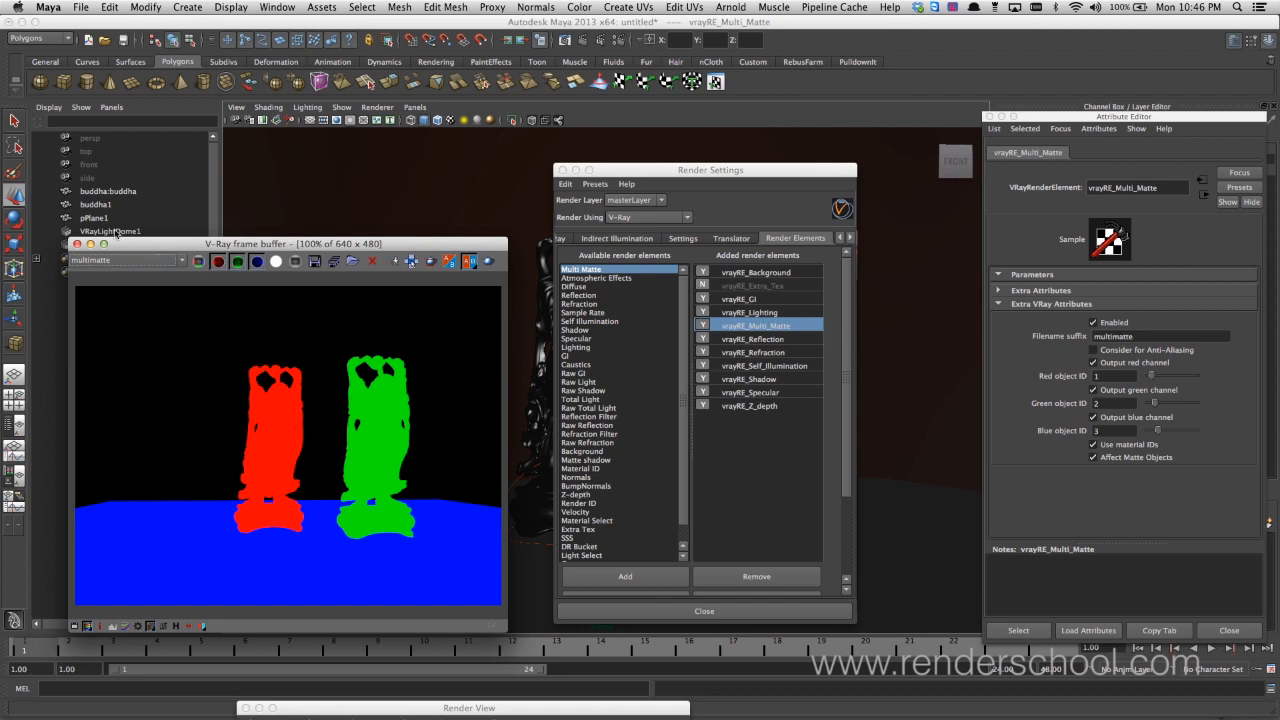
{"action": "left_click", "coordinate": [77, 244]}
Add two Light Select render elements to the scene's V-Ray render elements
{"action": "left_click_drag", "start_coordinate": [648, 170], "coordinate": [334, 134]}
{"action": "scroll", "coordinate": [360, 411], "scroll_direction": "down", "scroll_amount": 2}
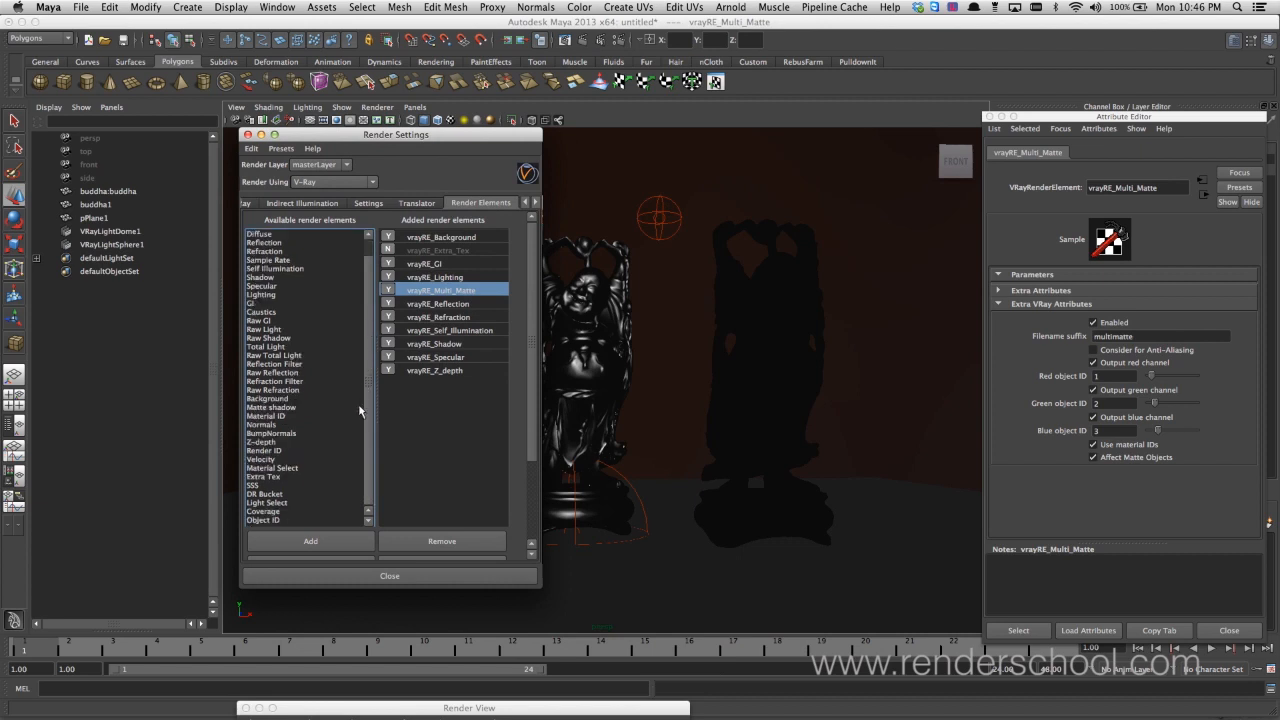
{"action": "double_click", "coordinate": [292, 503]}
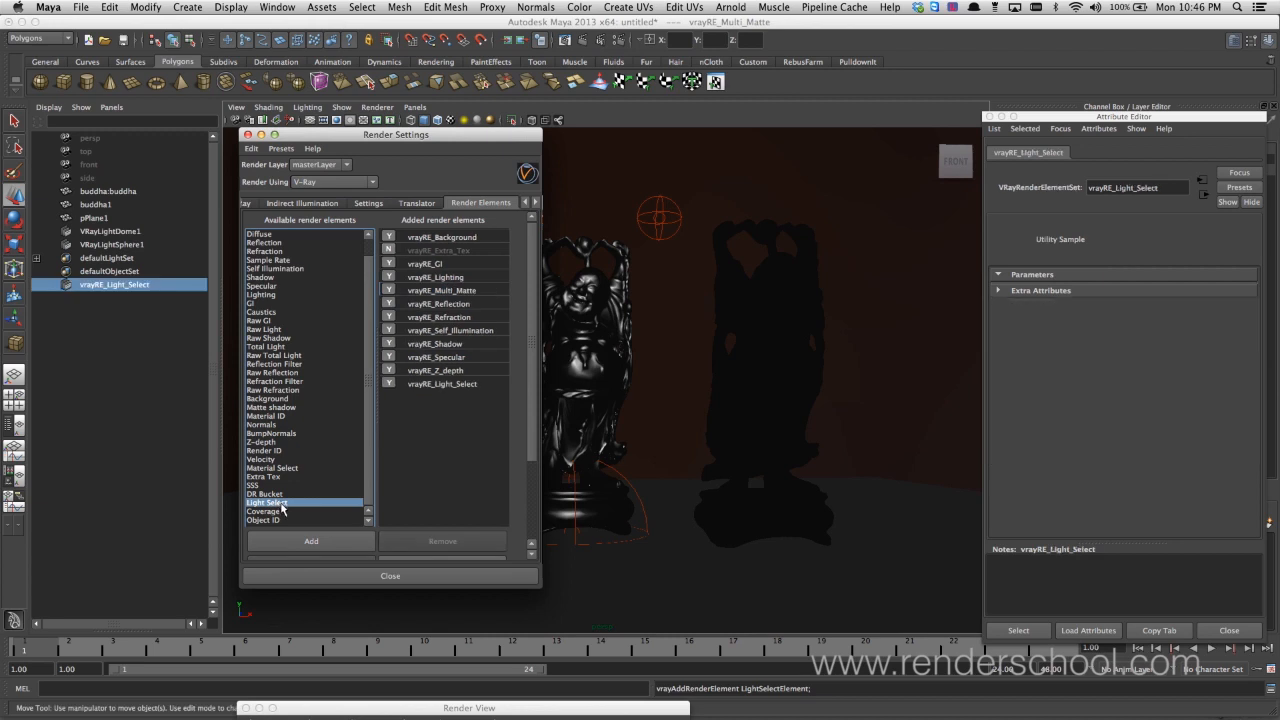
{"action": "double_click", "coordinate": [281, 506]}
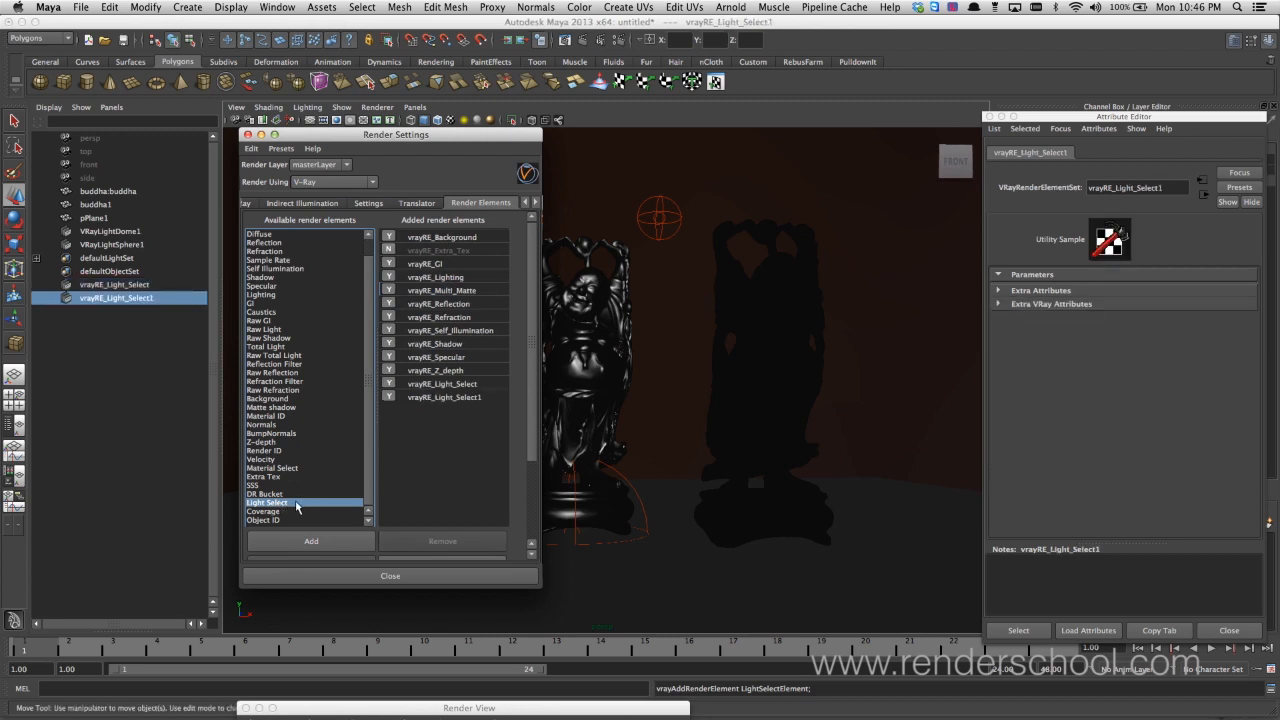
Select the vrayRE_Light_Select element and show its extra V-Ray attributes
{"action": "left_click", "coordinate": [122, 285]}
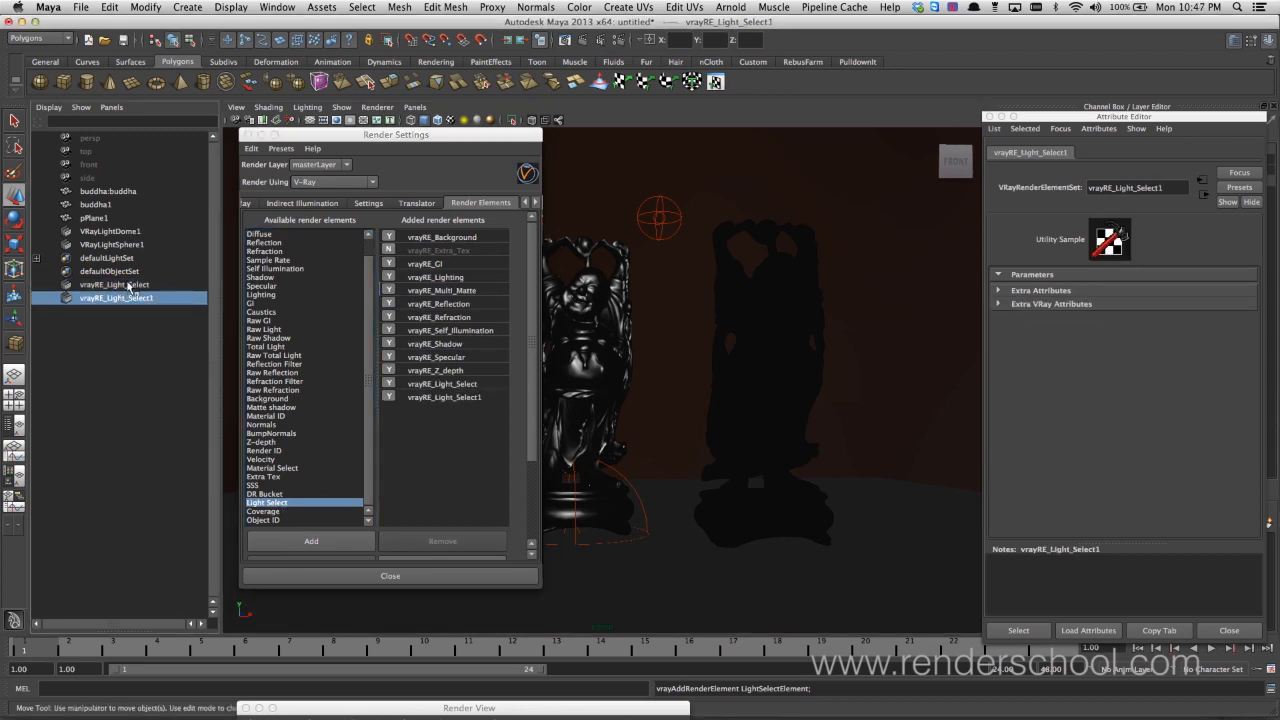
{"action": "left_click", "coordinate": [458, 386]}
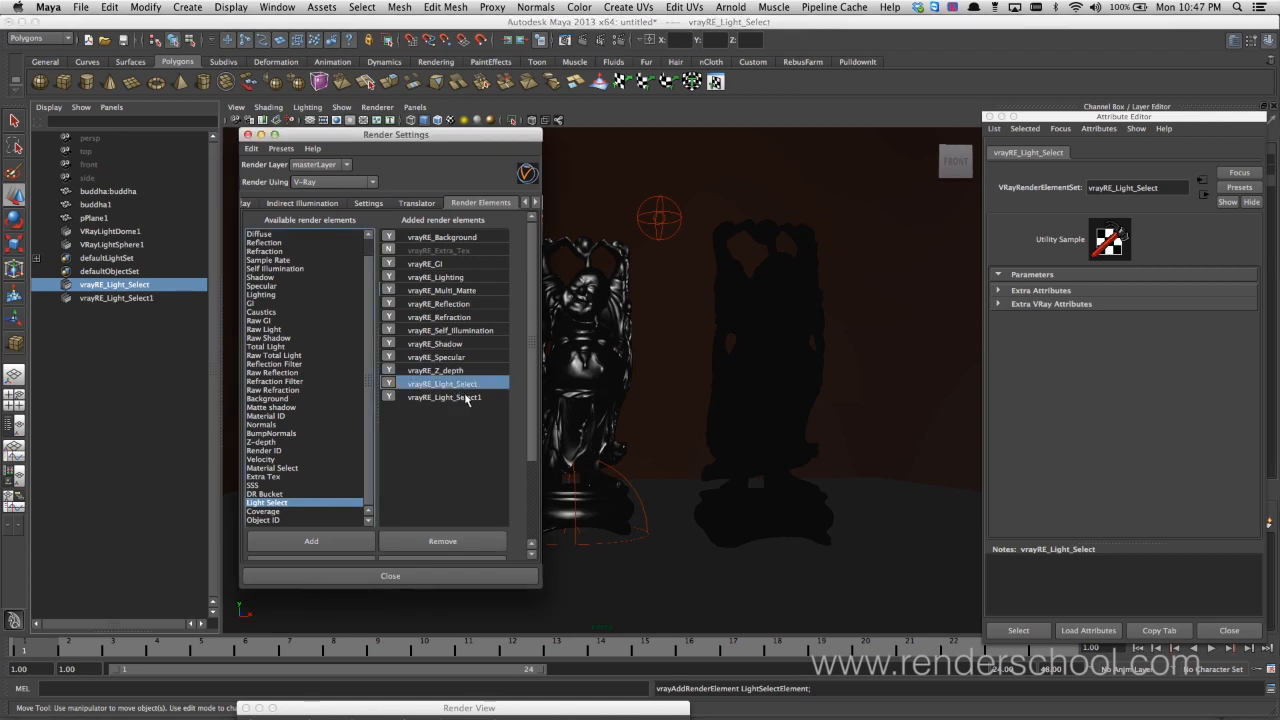
{"action": "left_click", "coordinate": [1040, 304]}
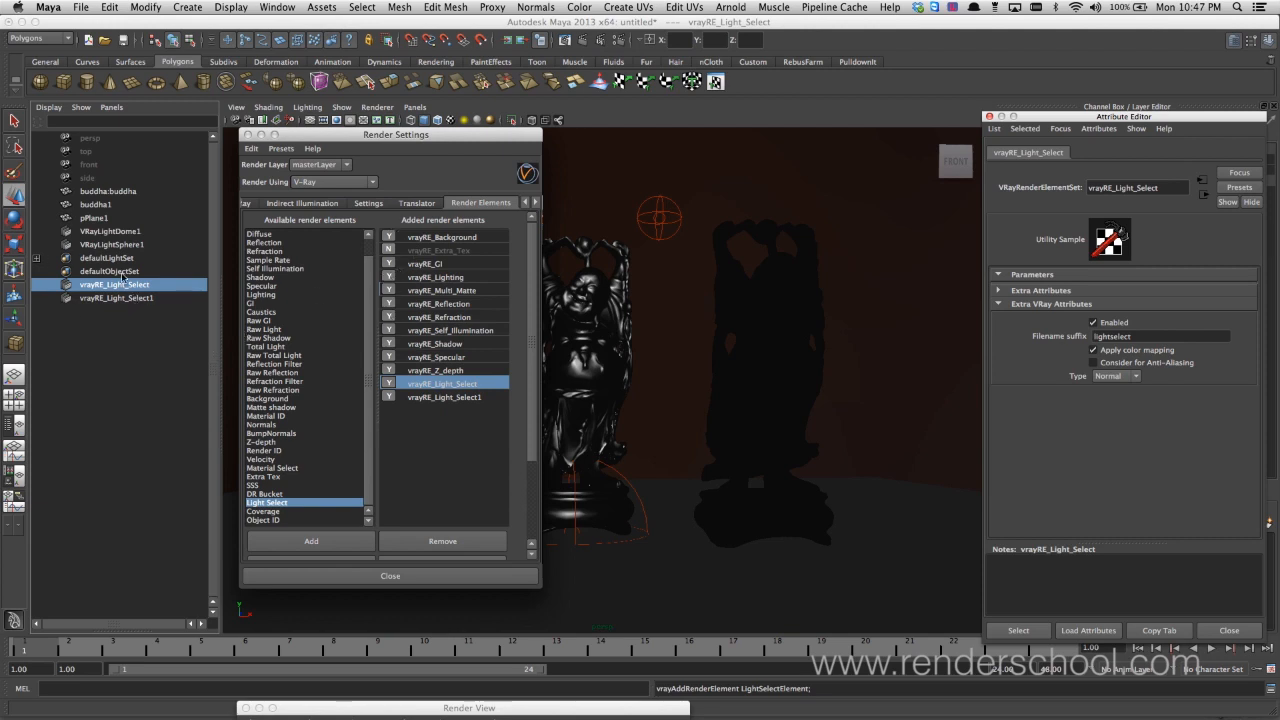
Assign VRayLightDome1 to vrayRE_Light_Select and VRayLightSphere1 to vrayRE_Light_Select1, and expand both sets to check their members
{"action": "middle_click_drag", "start_coordinate": [127, 242], "coordinate": [135, 300]}
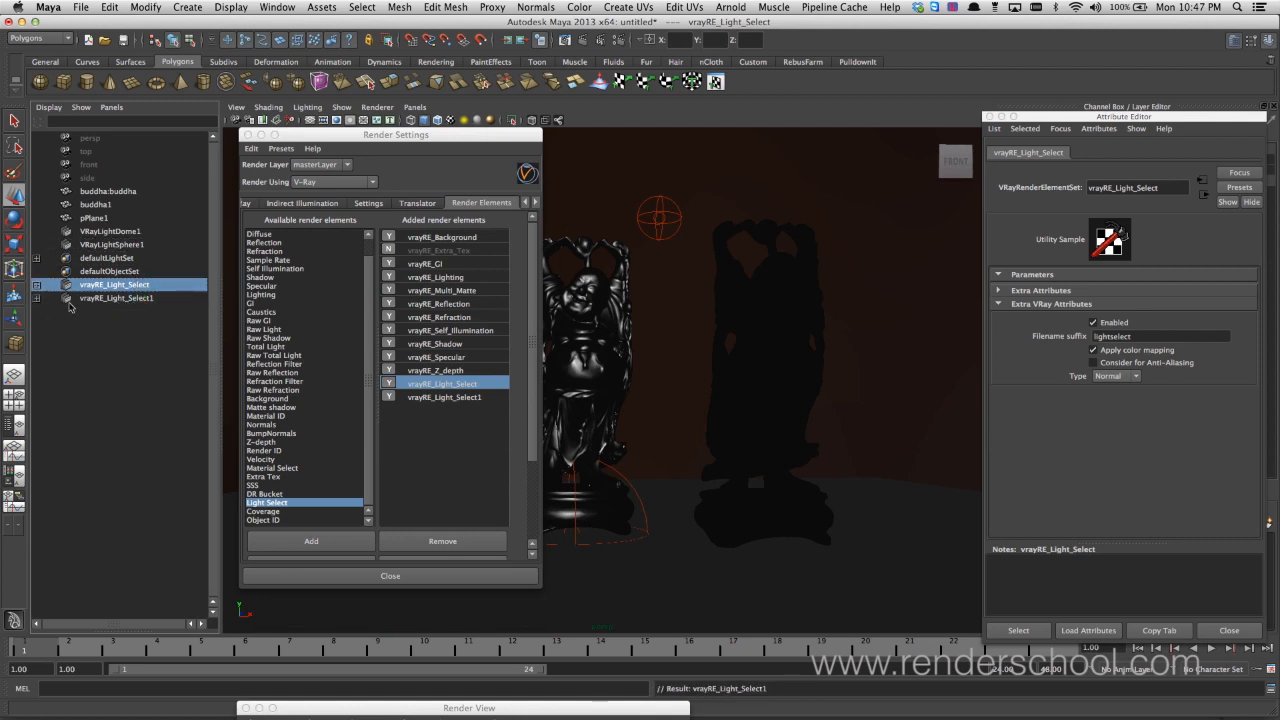
{"action": "left_click", "coordinate": [37, 286]}
{"action": "left_click", "coordinate": [38, 312]}
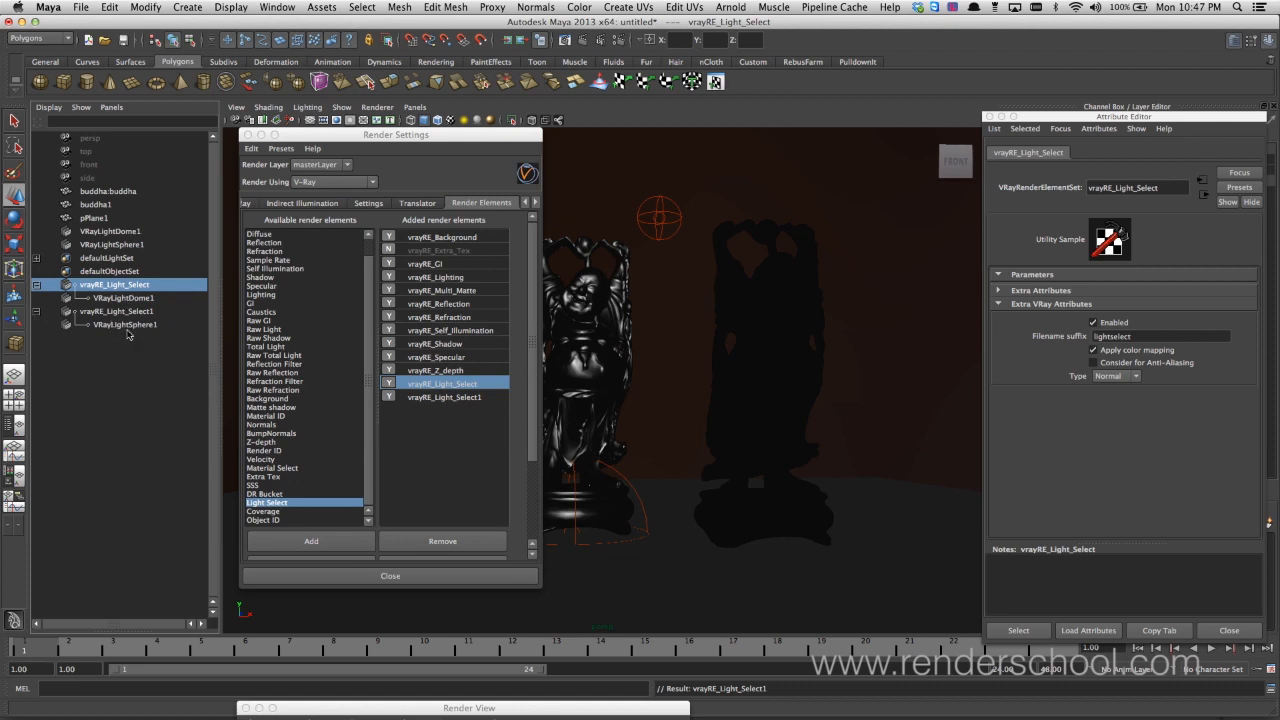
Render the current frame and display the RGB color pass in the V-Ray frame buffer
{"action": "left_click", "coordinate": [583, 41]}
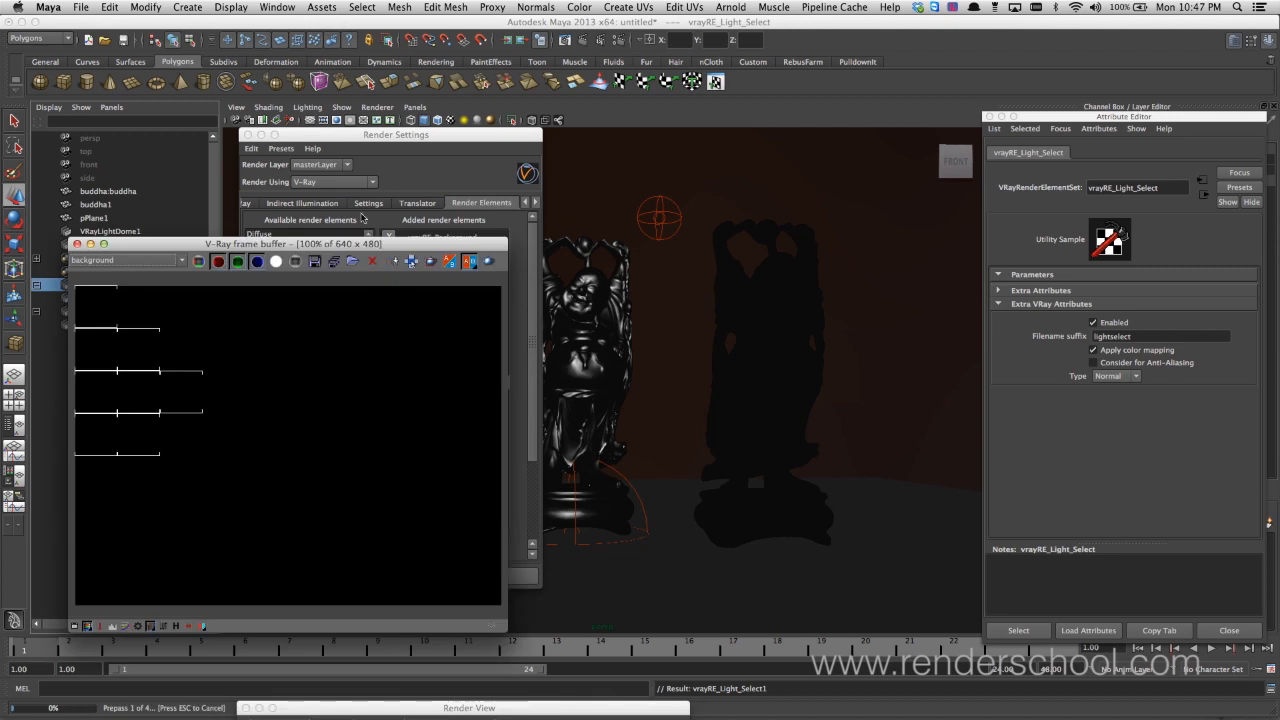
{"action": "left_click_drag", "start_coordinate": [341, 251], "coordinate": [718, 219]}
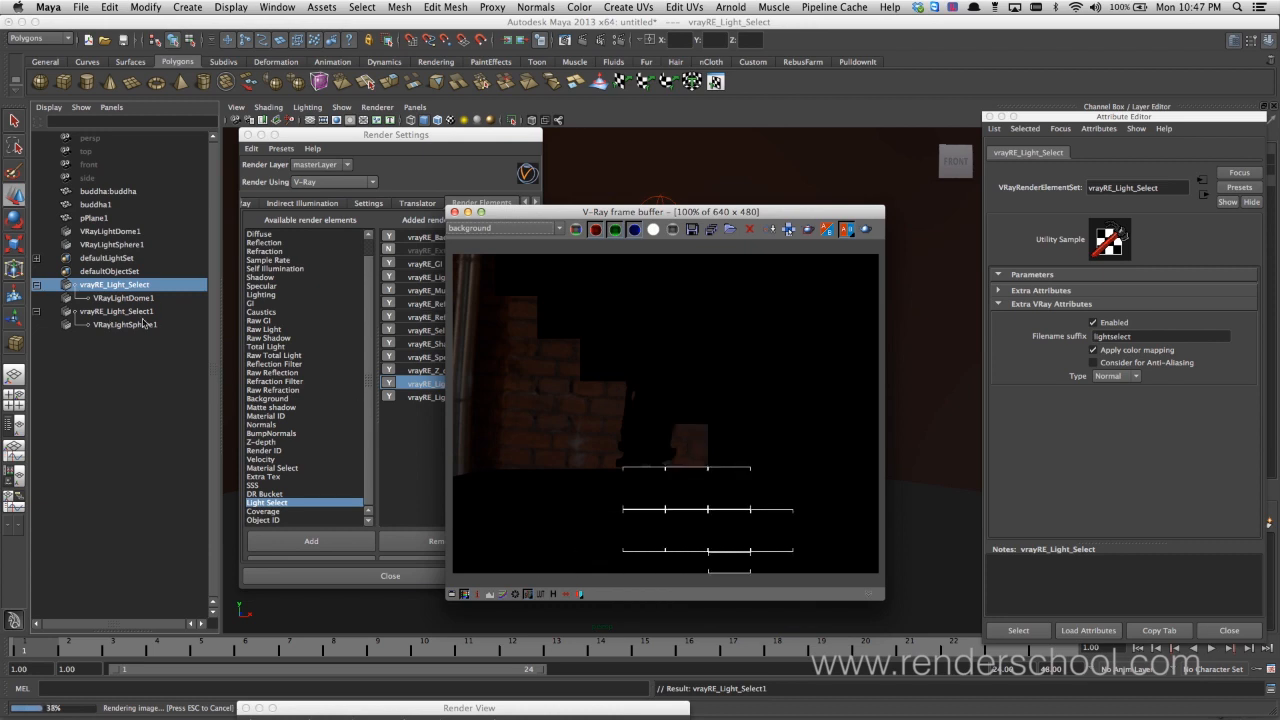
{"action": "left_click", "coordinate": [558, 228]}
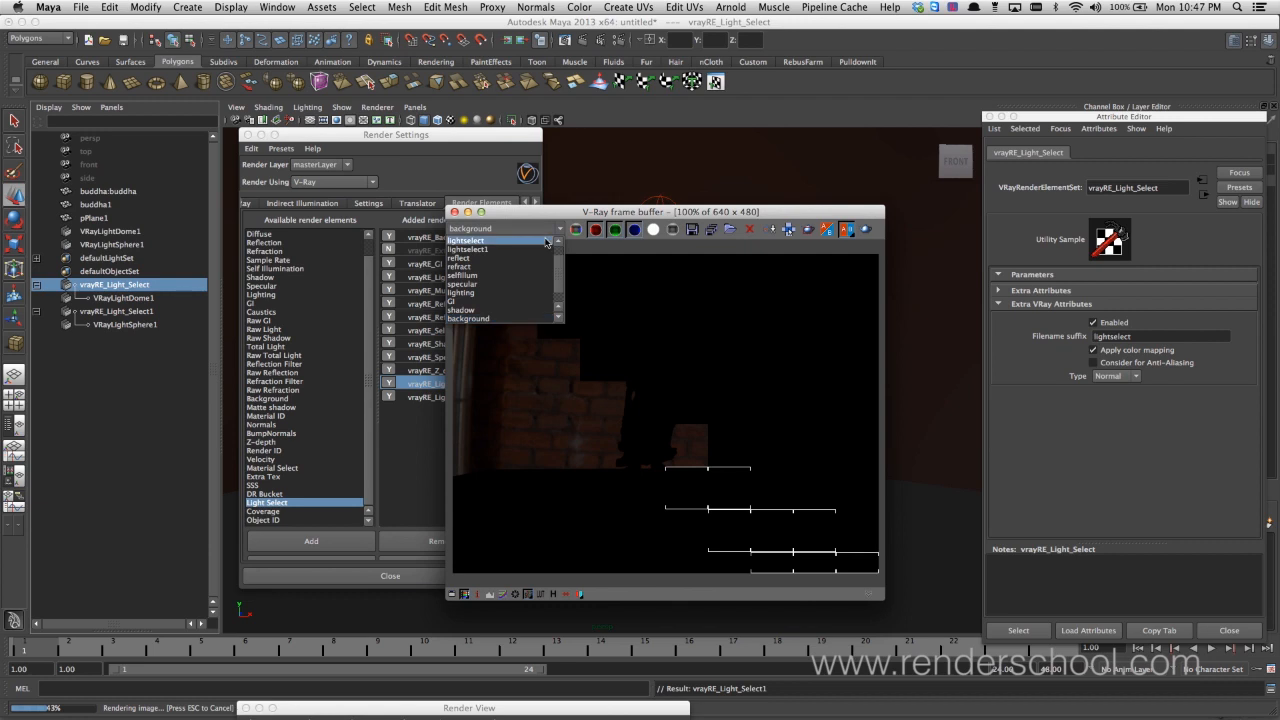
{"action": "left_click", "coordinate": [545, 242]}
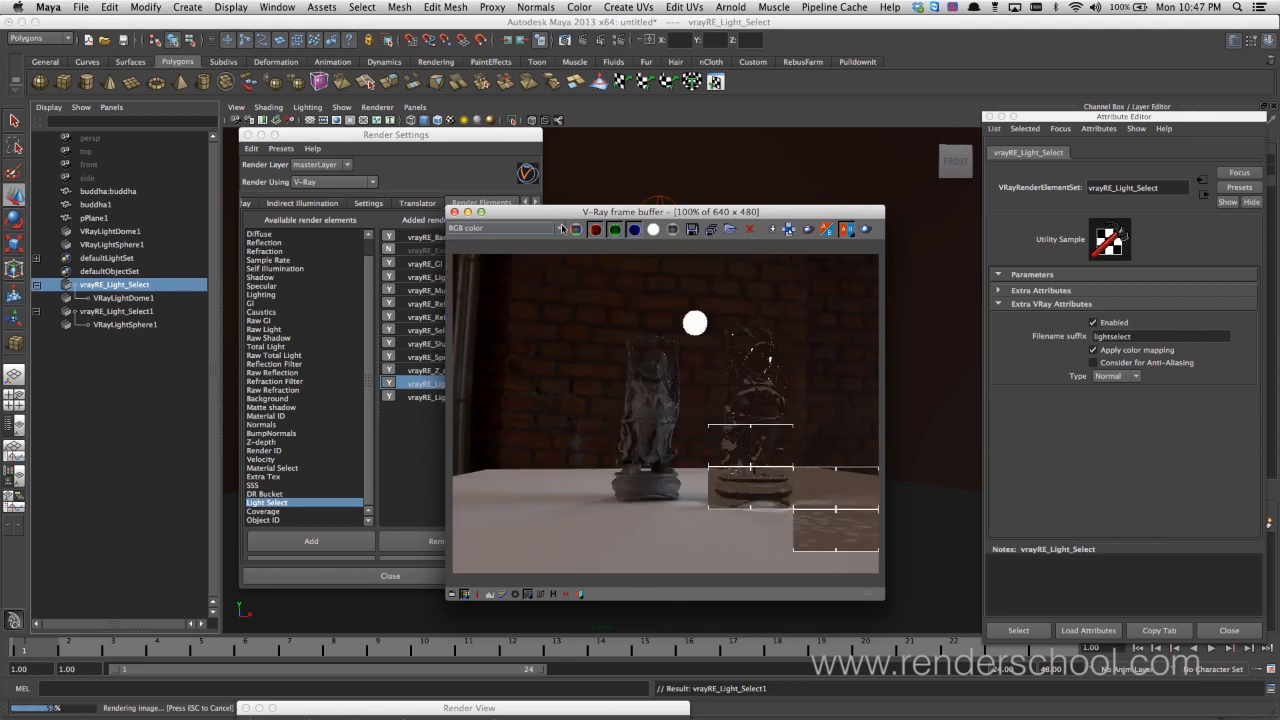
Display the lightselect pass and the lightselect1 pass to check each light's separate contribution
{"action": "left_click", "coordinate": [533, 229]}
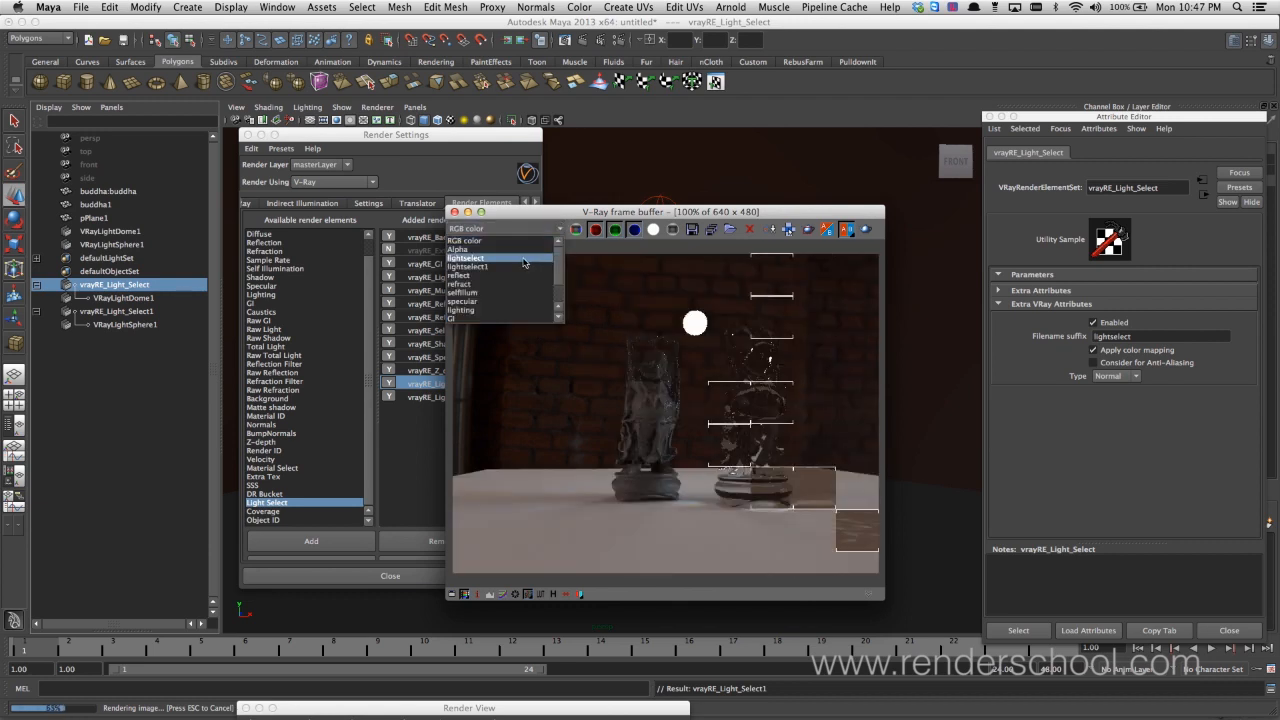
{"action": "left_click", "coordinate": [526, 258]}
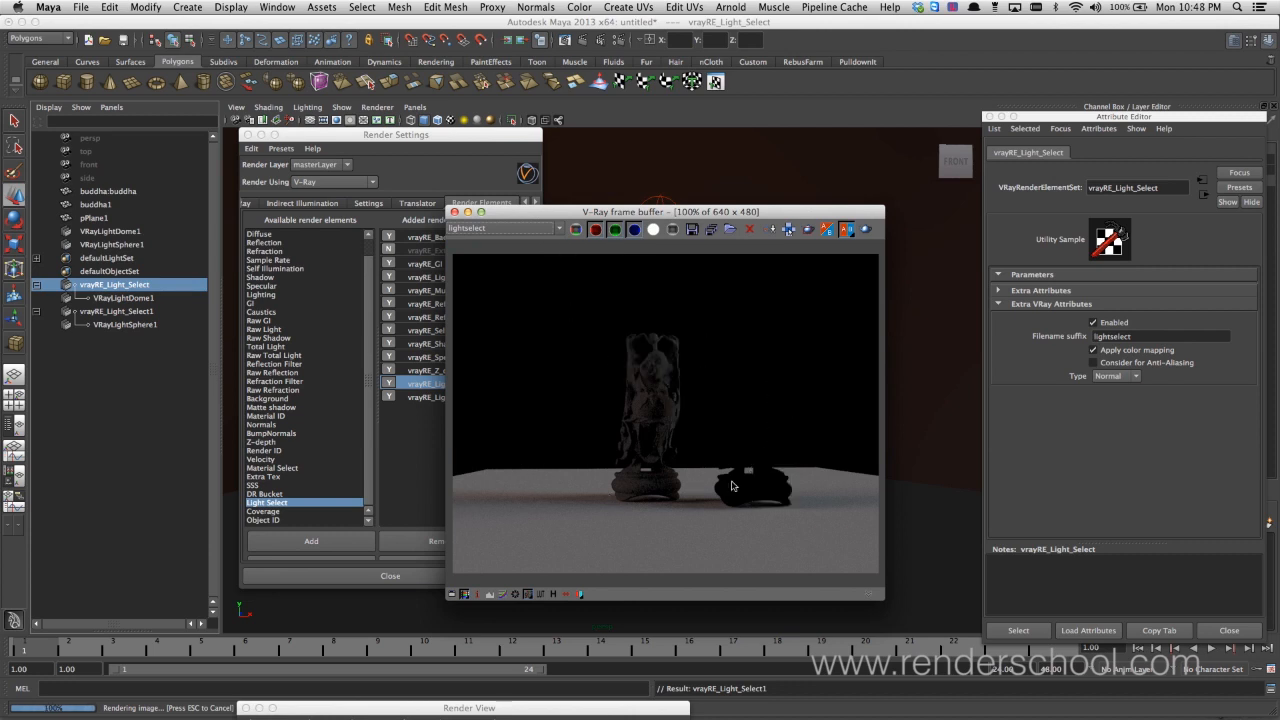
{"action": "left_click", "coordinate": [528, 232]}
{"action": "left_click", "coordinate": [504, 268]}
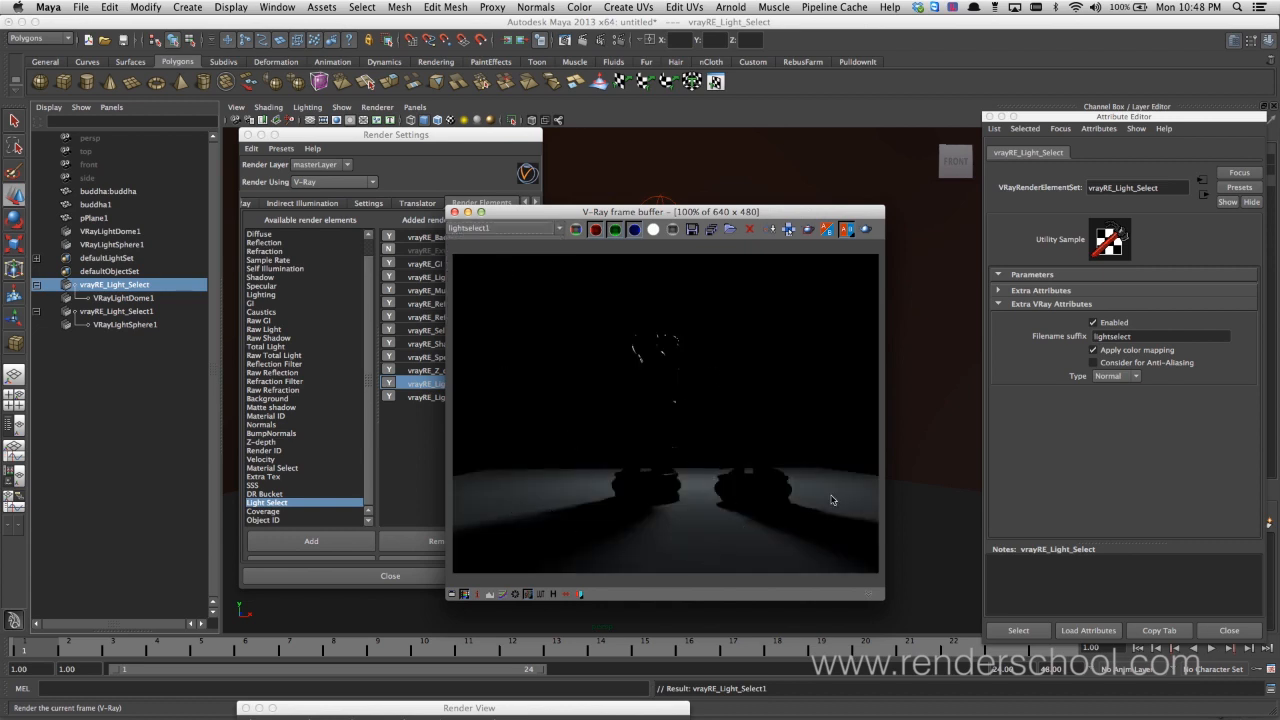
Compare the lightselect pass with the RGB color pass and place the frame buffer beside the render settings
{"action": "left_click_drag", "start_coordinate": [593, 213], "coordinate": [301, 348]}
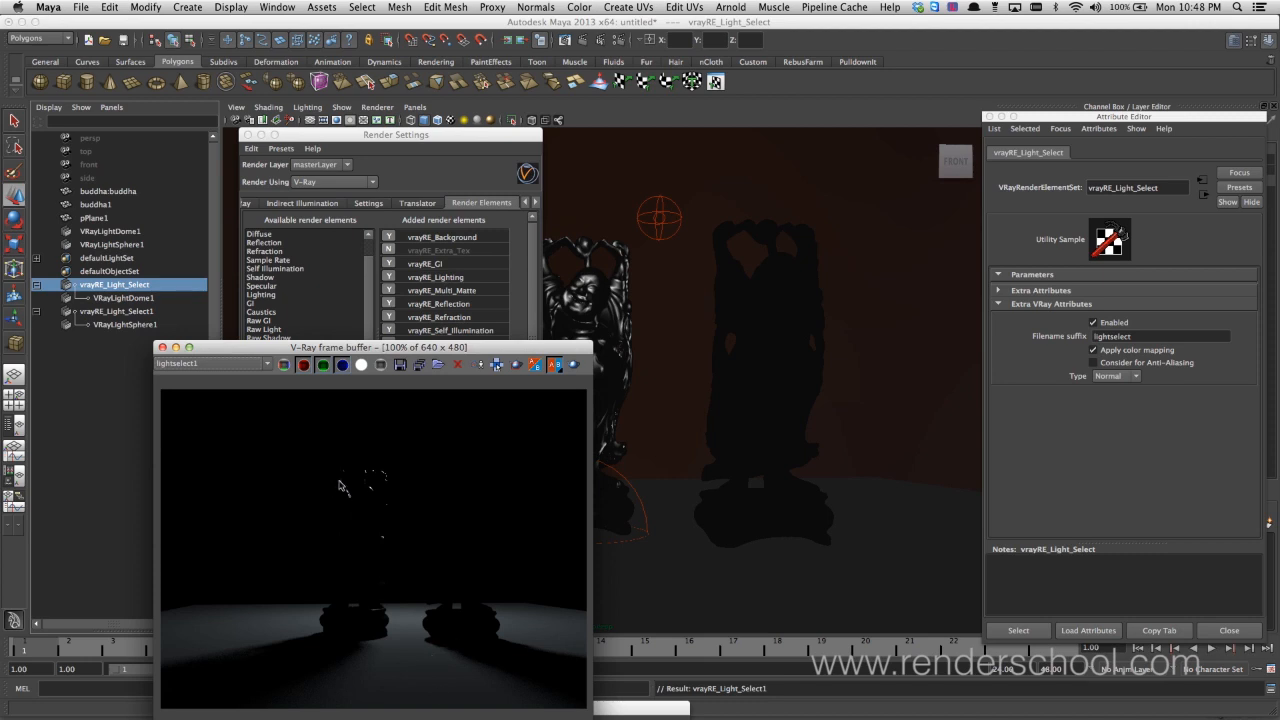
{"action": "left_click", "coordinate": [230, 366]}
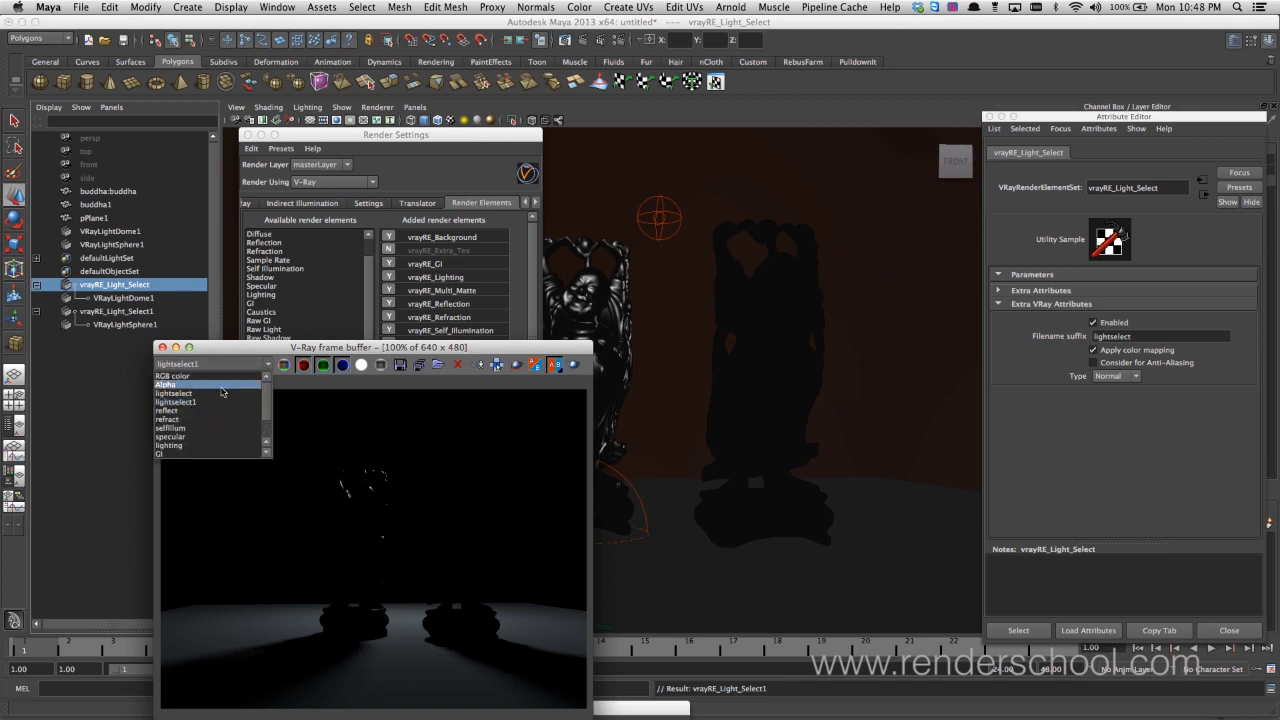
{"action": "left_click", "coordinate": [228, 396]}
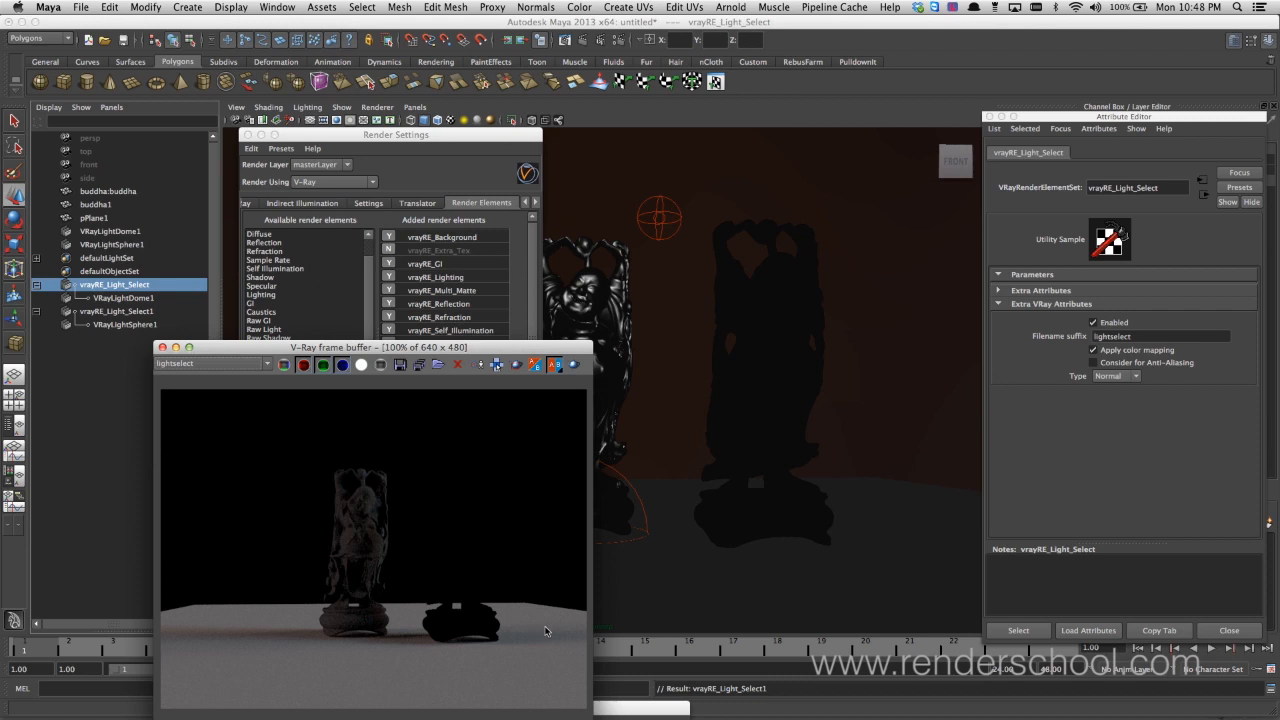
{"action": "left_click", "coordinate": [267, 364]}
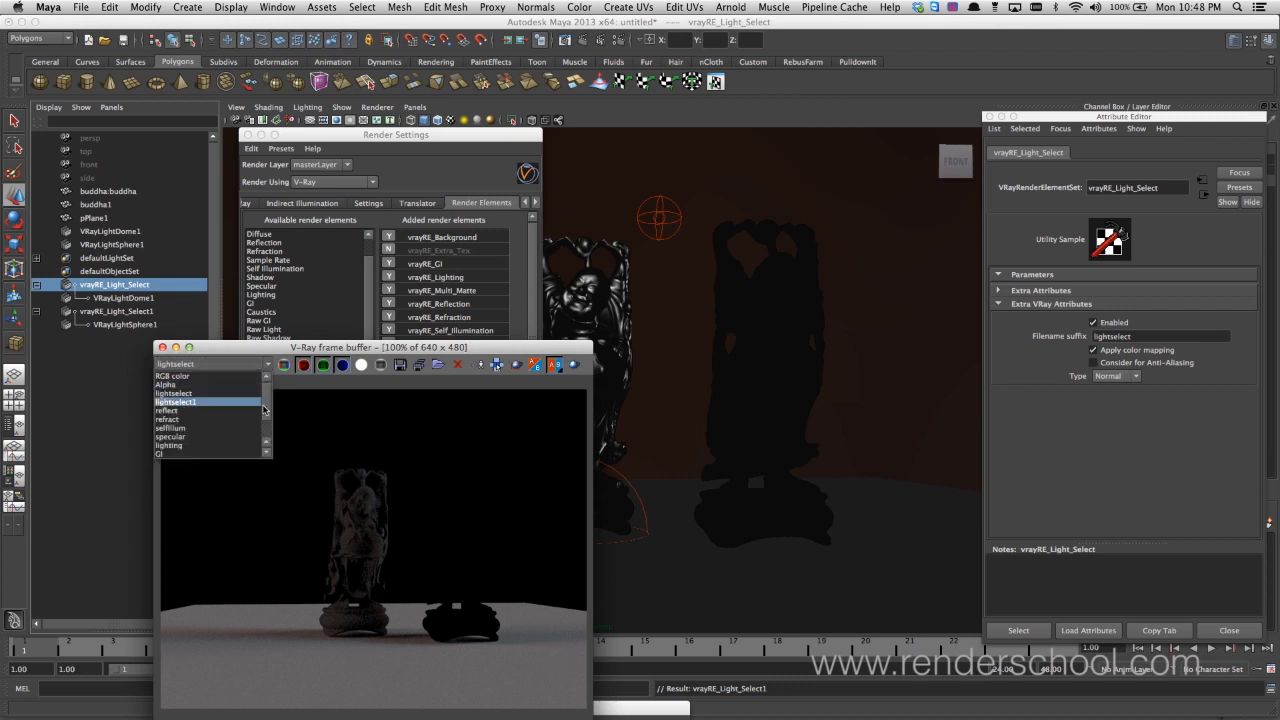
{"action": "left_click", "coordinate": [255, 377]}
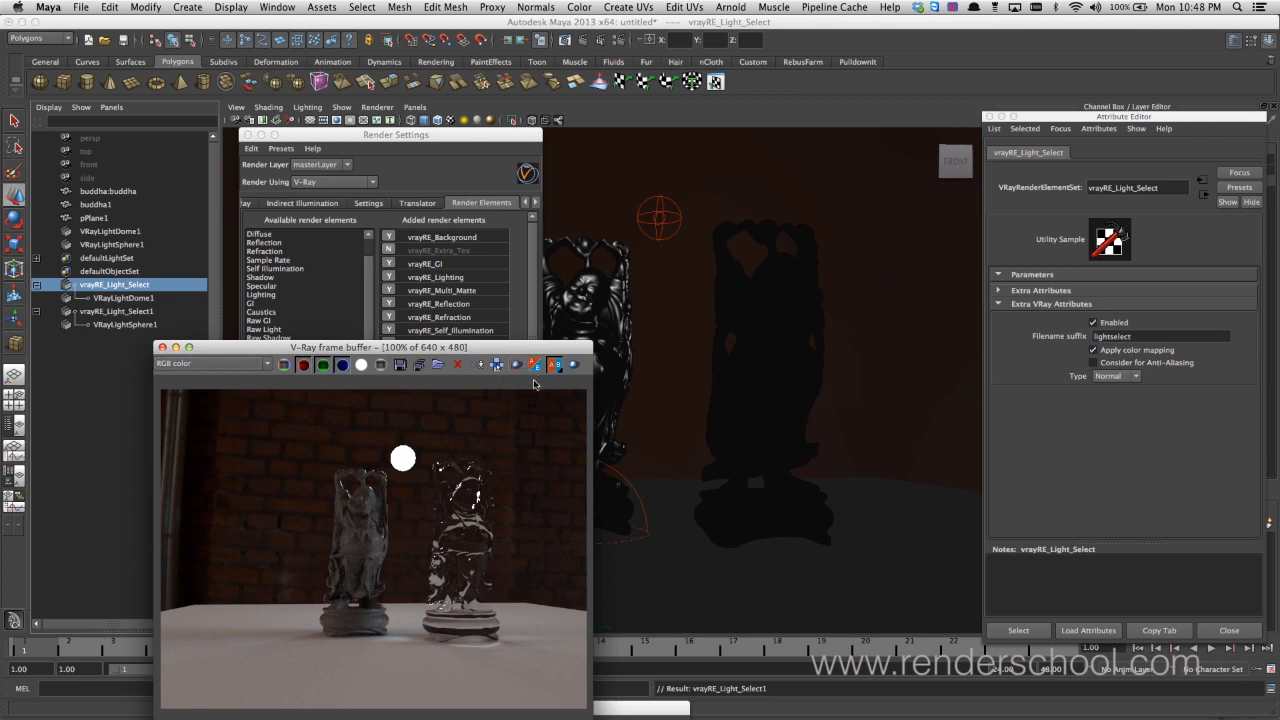
{"action": "left_click_drag", "start_coordinate": [442, 348], "coordinate": [830, 135]}
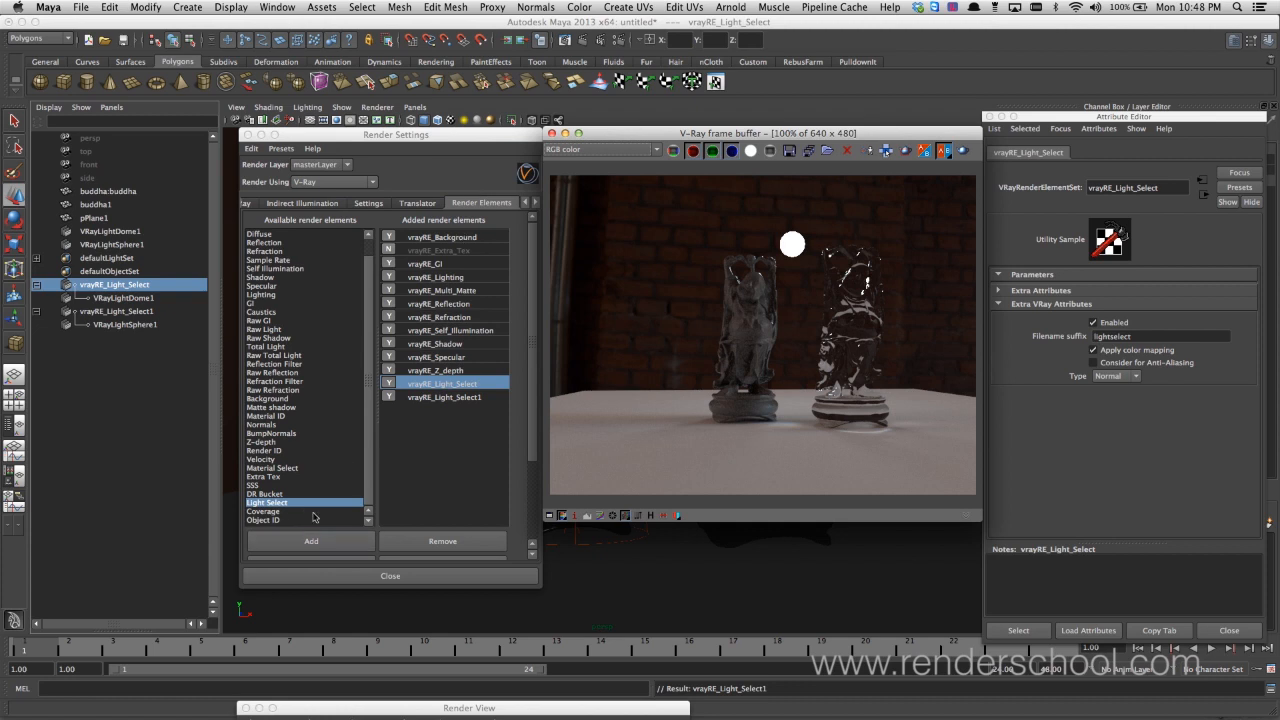
{"action": "left_click", "coordinate": [366, 255]}
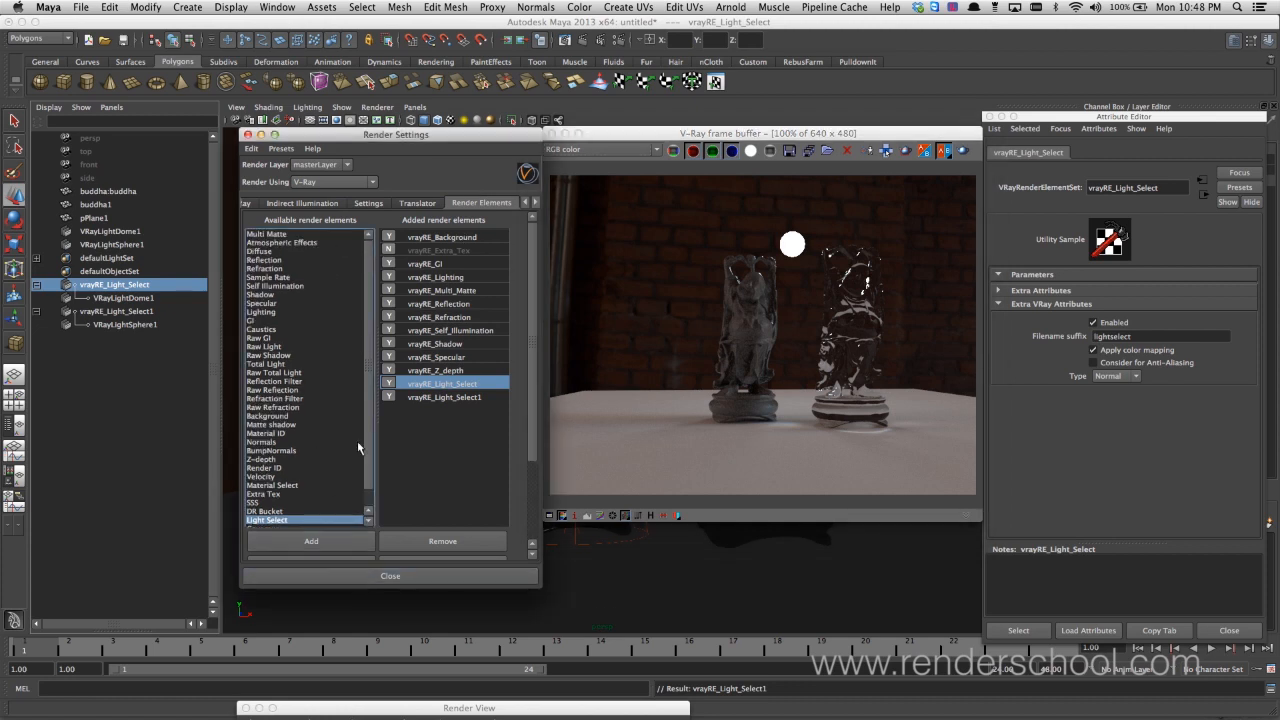
{"action": "left_click_drag", "start_coordinate": [366, 383], "coordinate": [366, 417]}
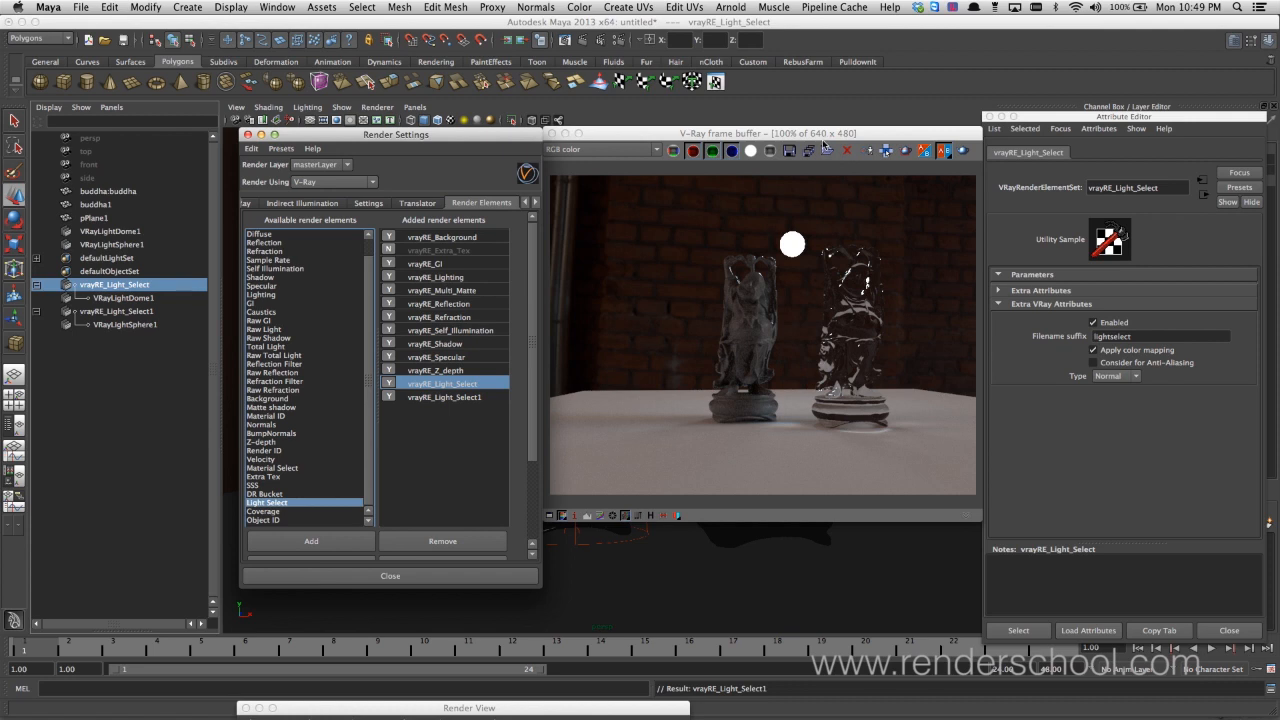
{"action": "left_click", "coordinate": [770, 139]}
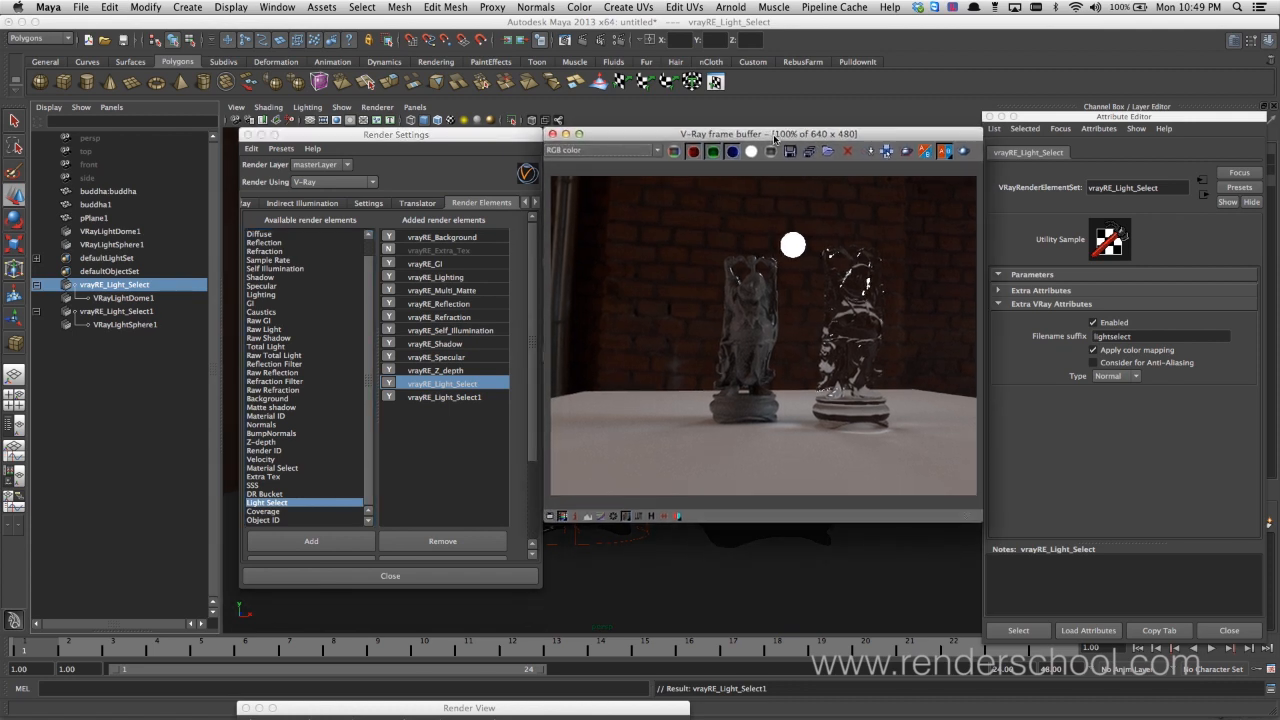